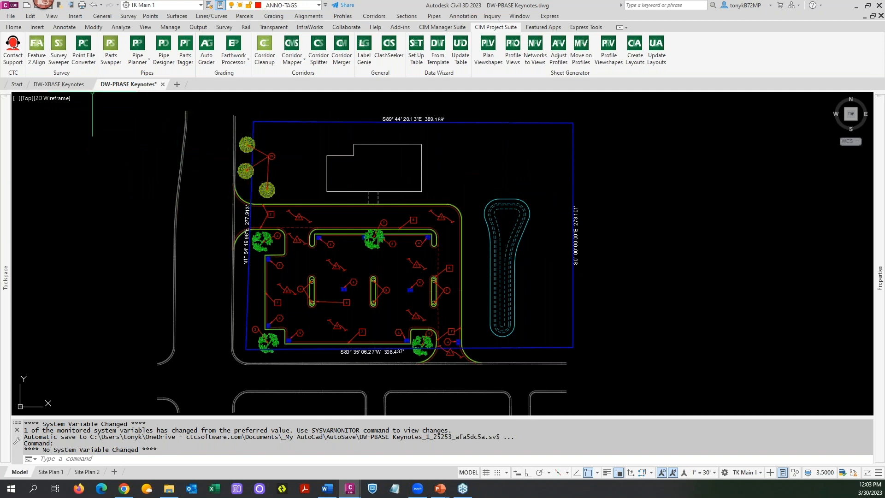
- Examine the DW-XBASE Keynotes base drawing and the keynote tags across the parking lot in DW-PBASE Keynotes
left_click(65, 86)
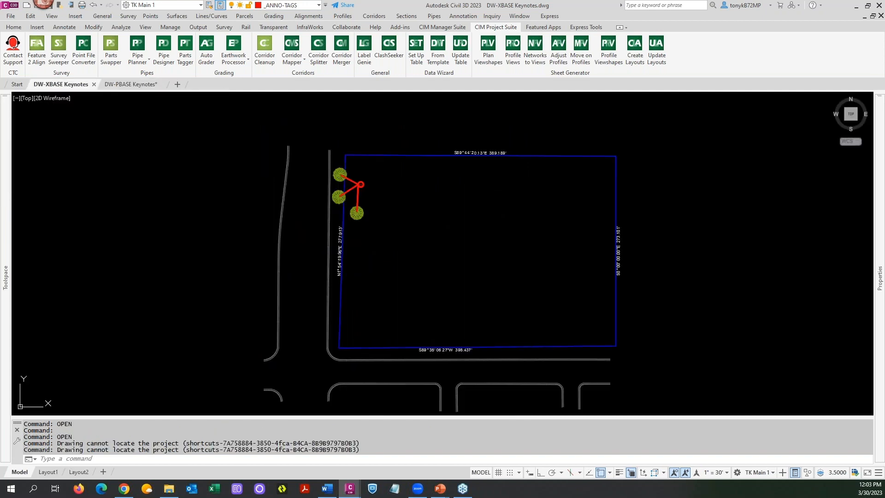
mouse_move(377, 238)
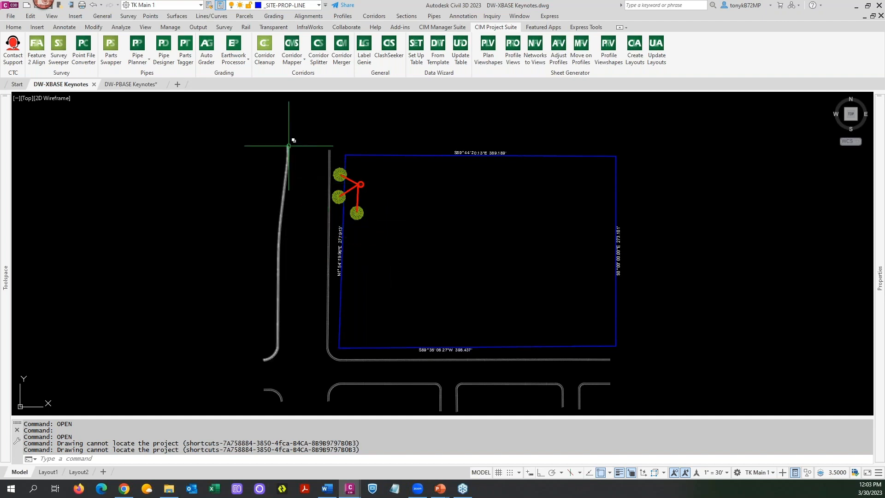
mouse_move(137, 87)
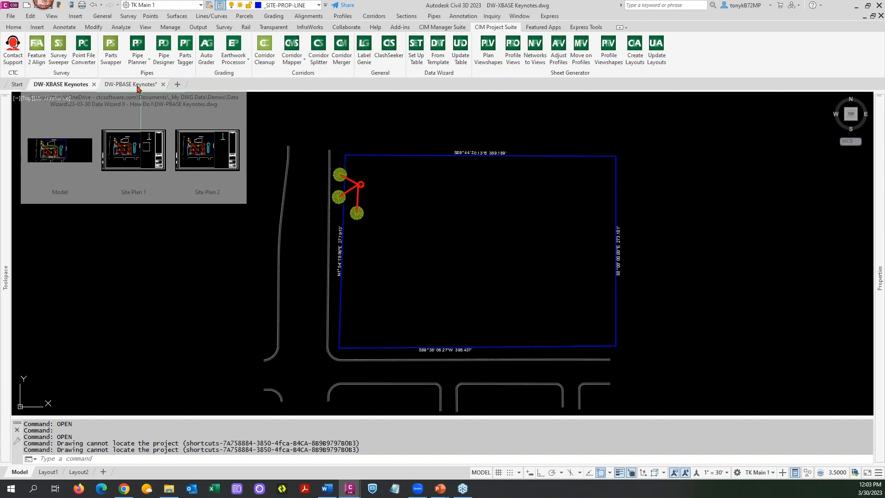
left_click(138, 87)
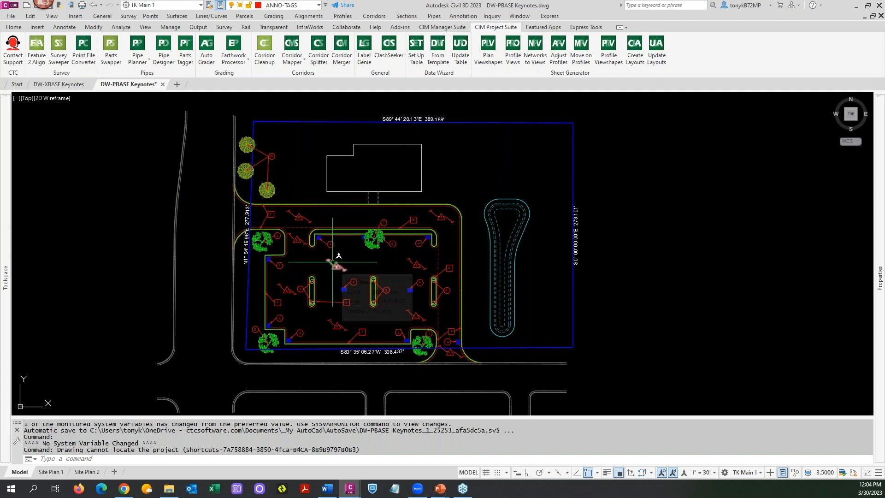
scroll(333, 261, "up", 6)
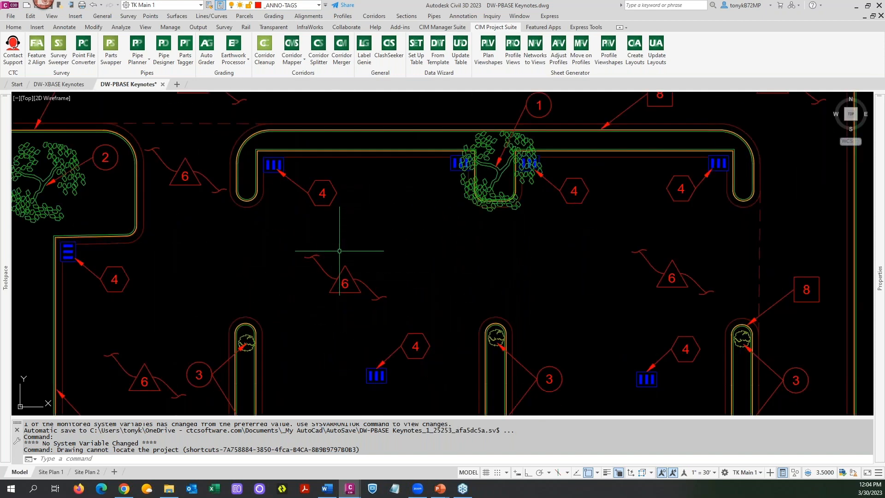
scroll(339, 251, "down", 2)
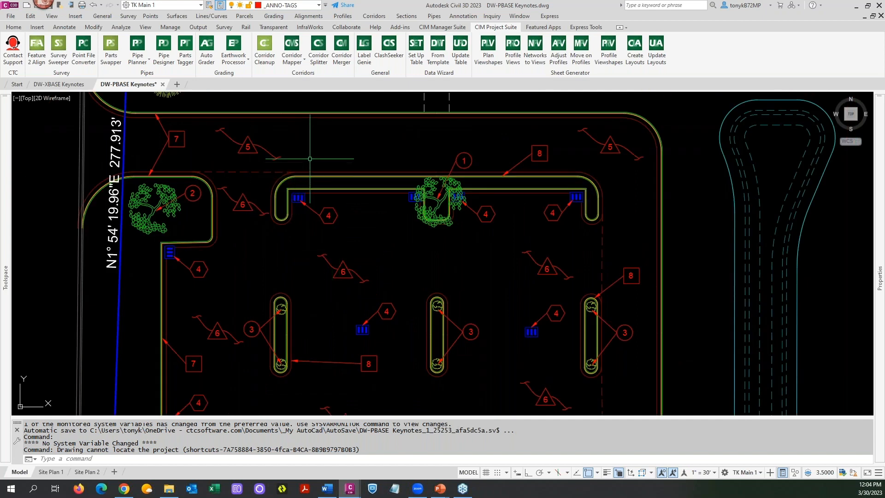
mouse_move(310, 159)
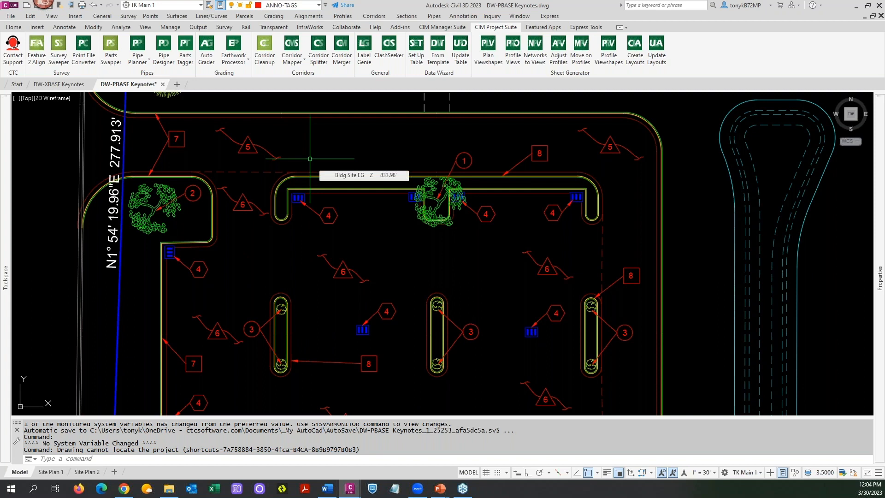
scroll(310, 158, "down", 2)
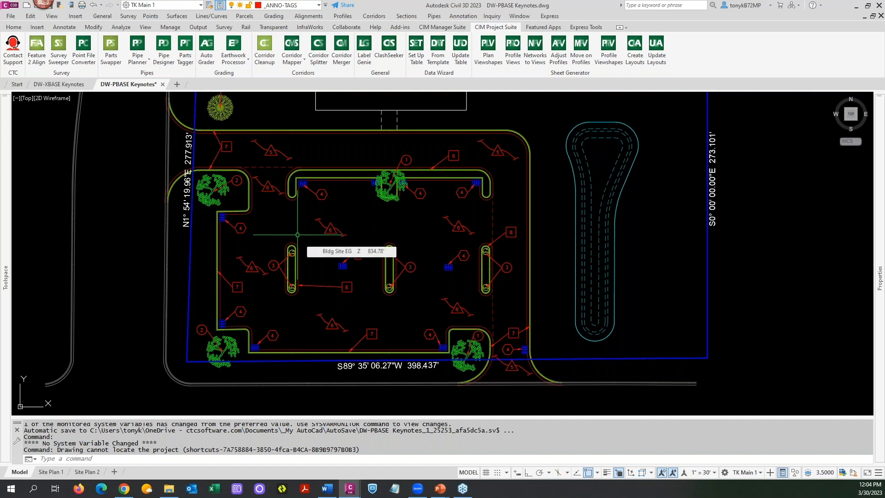
scroll(297, 235, "down", 2)
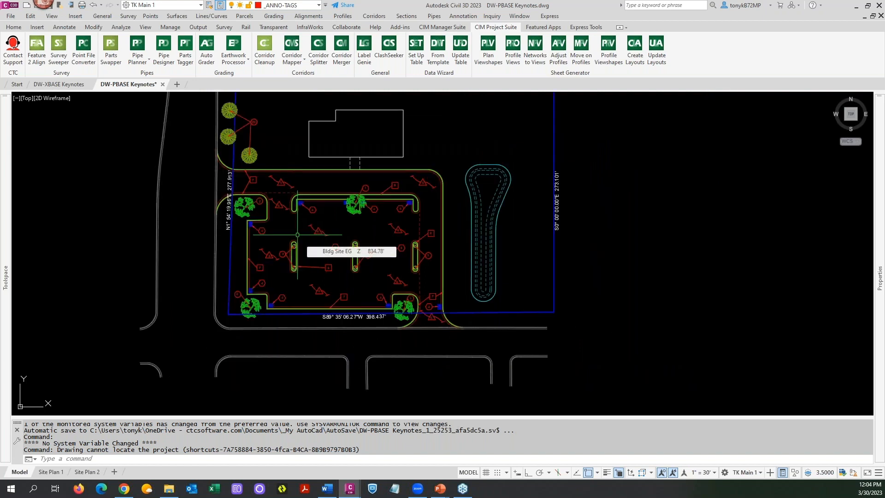
middle_click_drag(577, 192, 576, 219)
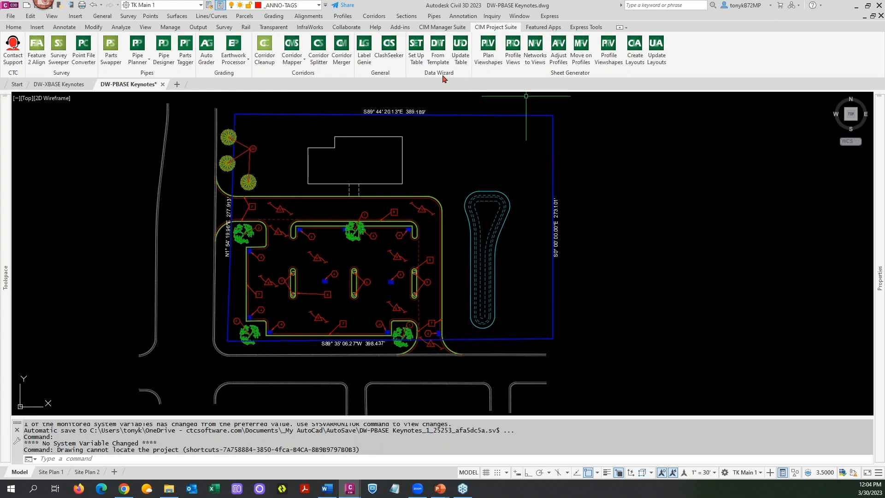
- Review the multileader styles and table styles available for keynotes in the DW-PBASE Keynotes drawing
left_click(65, 28)
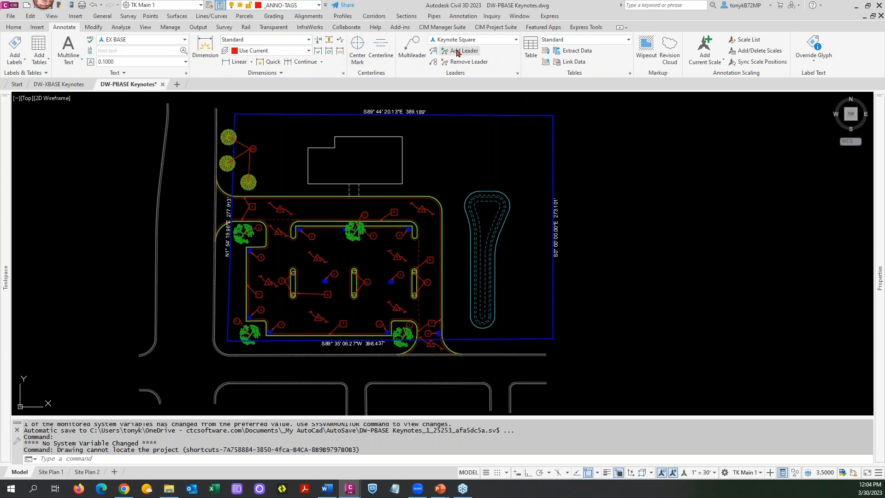
left_click(516, 40)
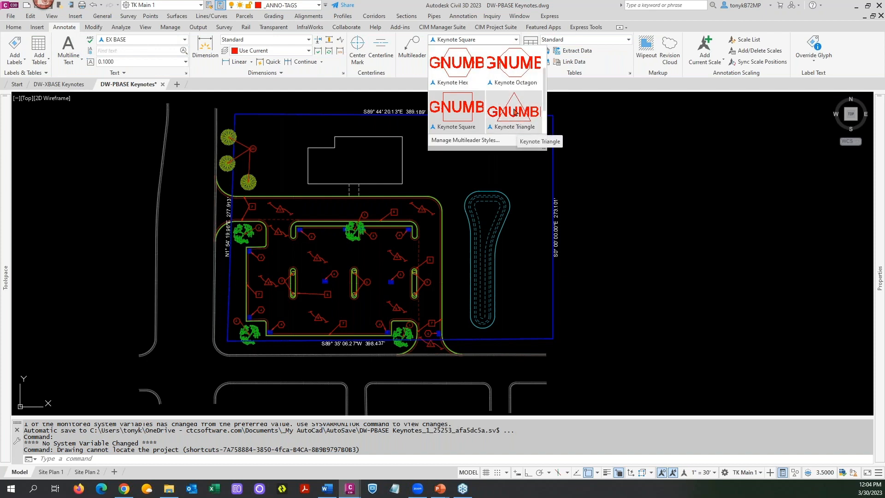
left_click(576, 129)
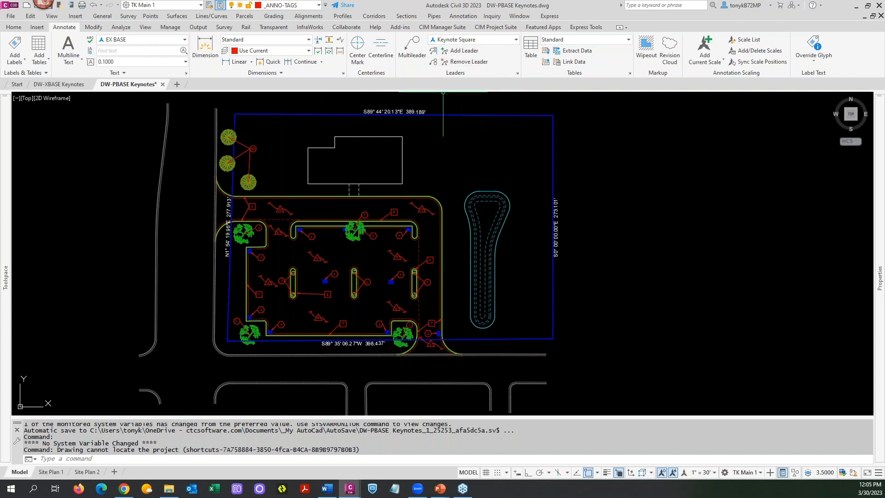
left_click(627, 40)
scroll(583, 106, "up", 2)
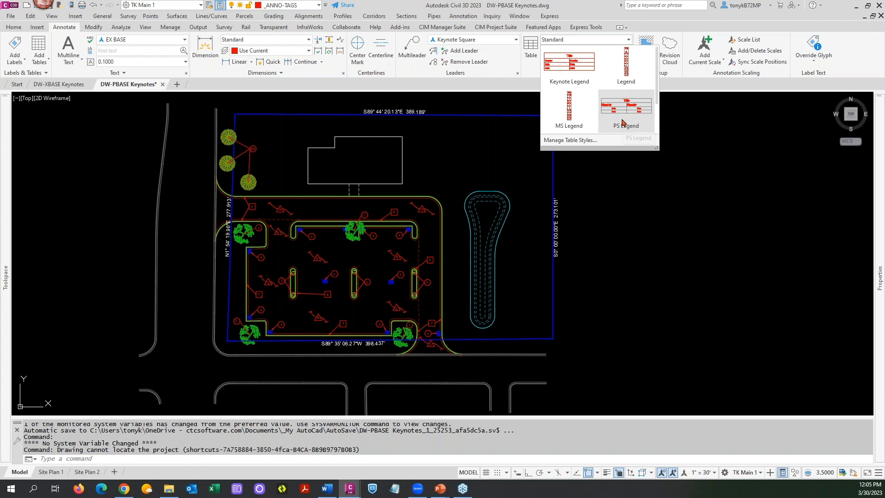
left_click(595, 192)
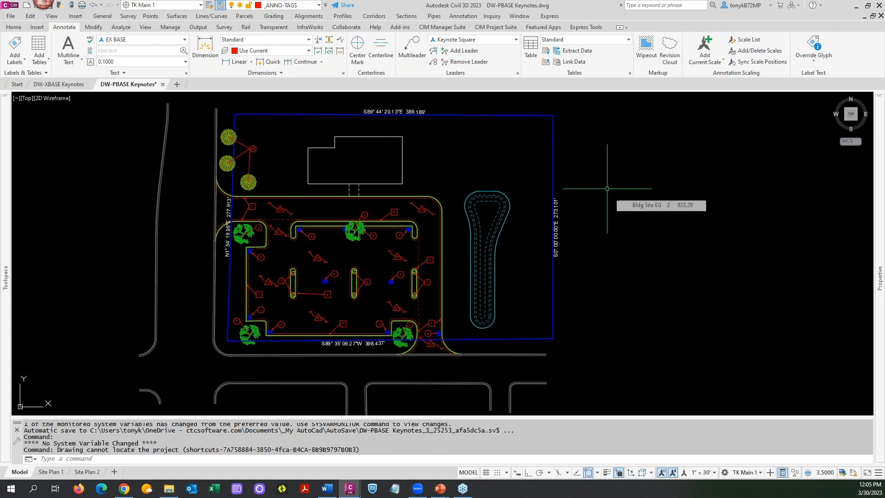
- Start a new Data Wizard table set-up using only the current drawing, without external references or a layout limit
left_click(480, 28)
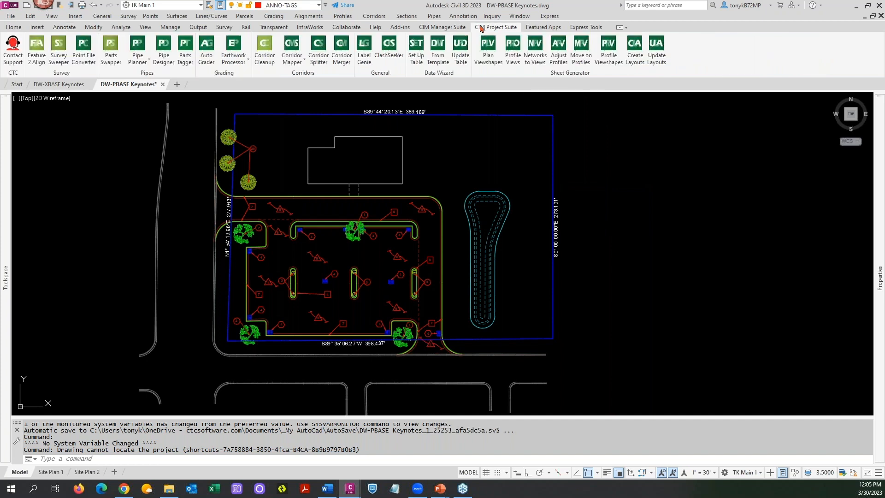
left_click(416, 62)
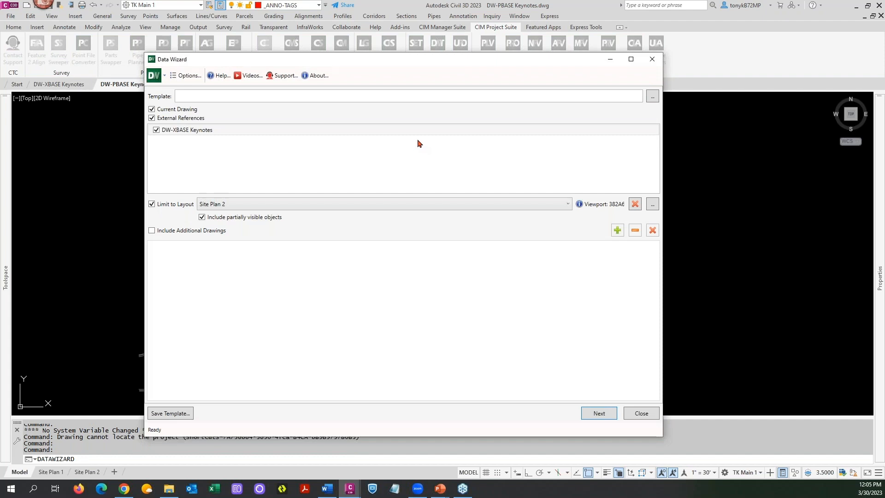
left_click(157, 131)
left_click(156, 129)
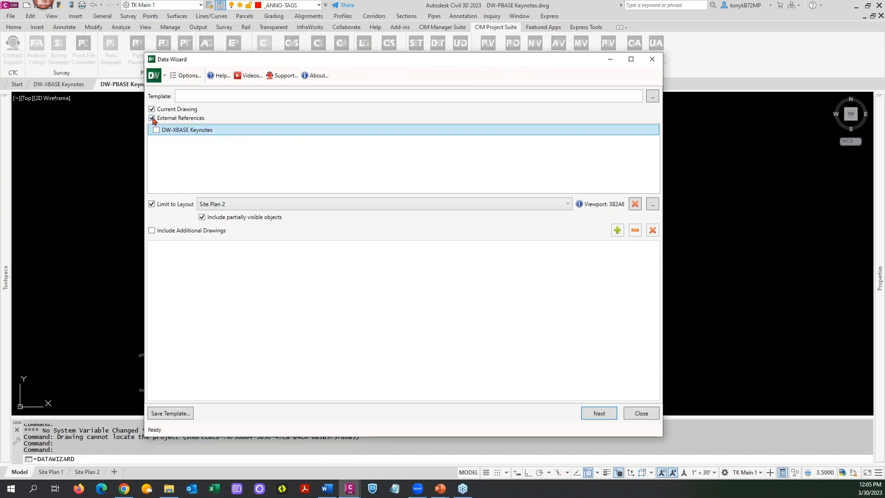
left_click(152, 119)
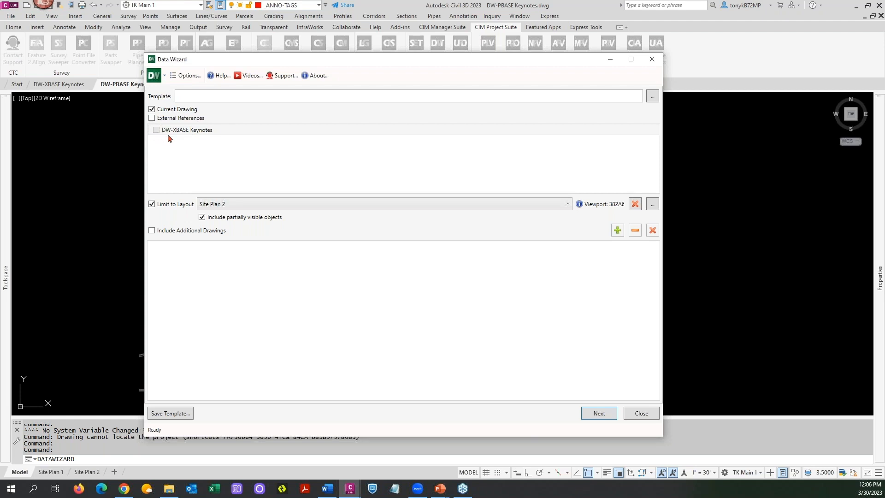
left_click(152, 205)
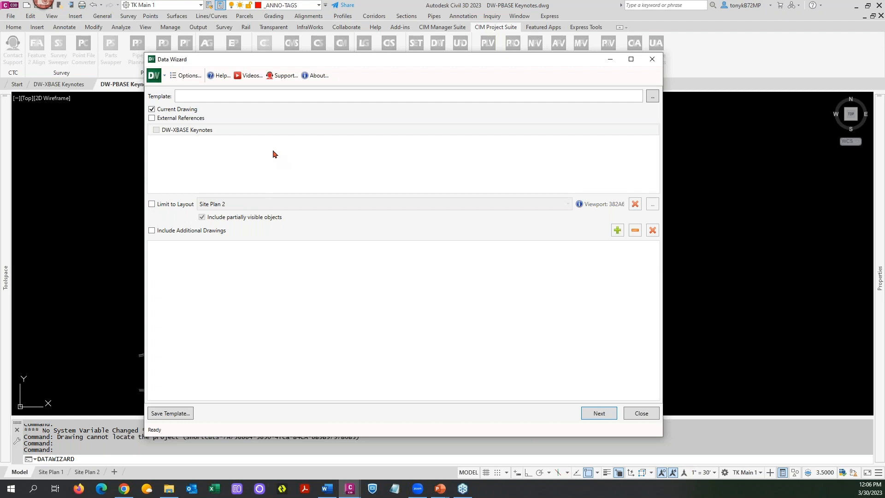
- Review the Data Wizard options and browse the saved legend templates without loading one
left_click(188, 78)
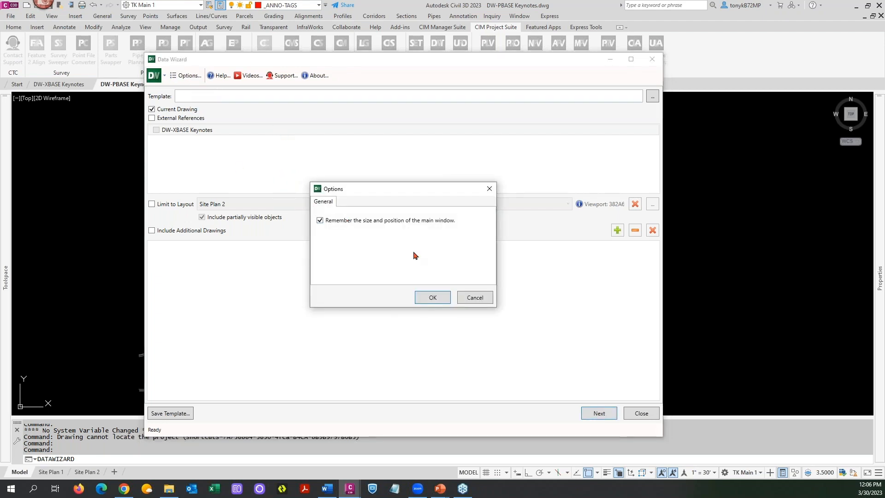
left_click(432, 298)
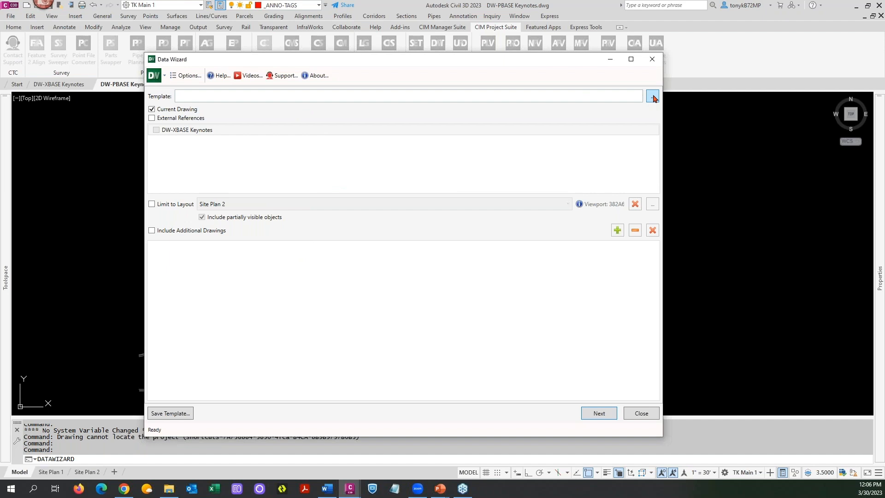
left_click(652, 97)
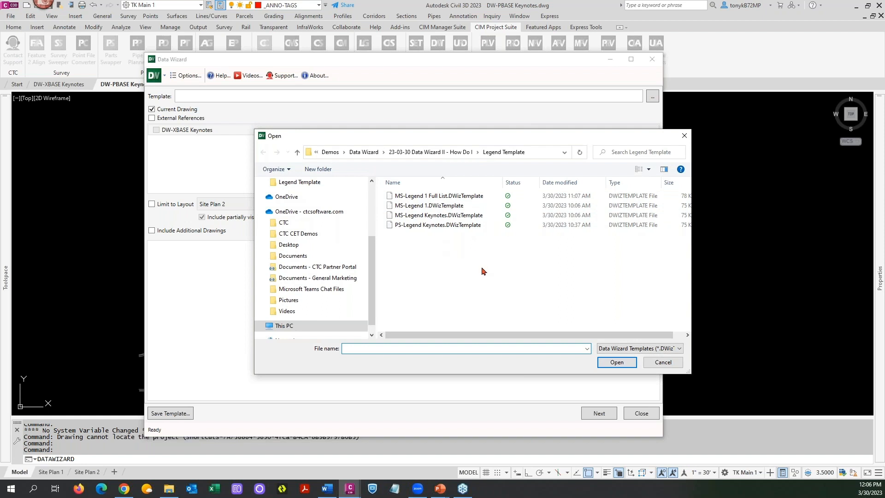
left_click(663, 363)
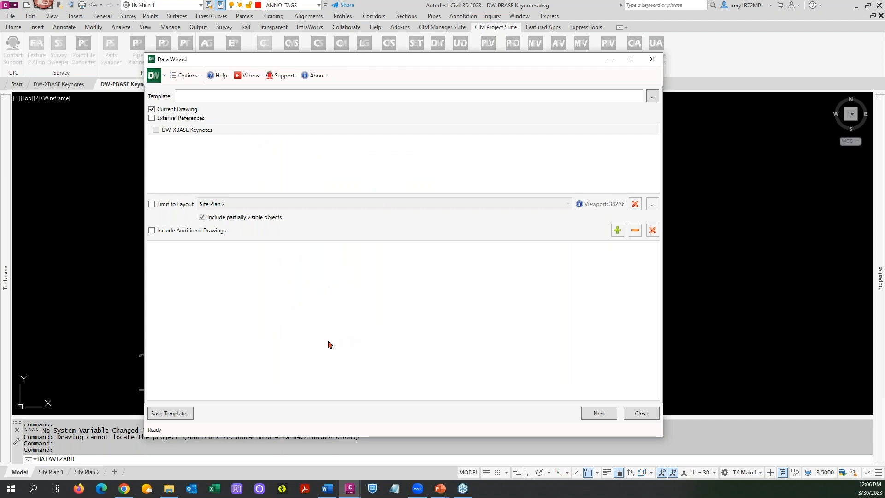
left_click(177, 416)
key("ctrl")
key("ctrl")
- Proceed to the object types, include all of them and refresh the item counts
left_click(593, 414)
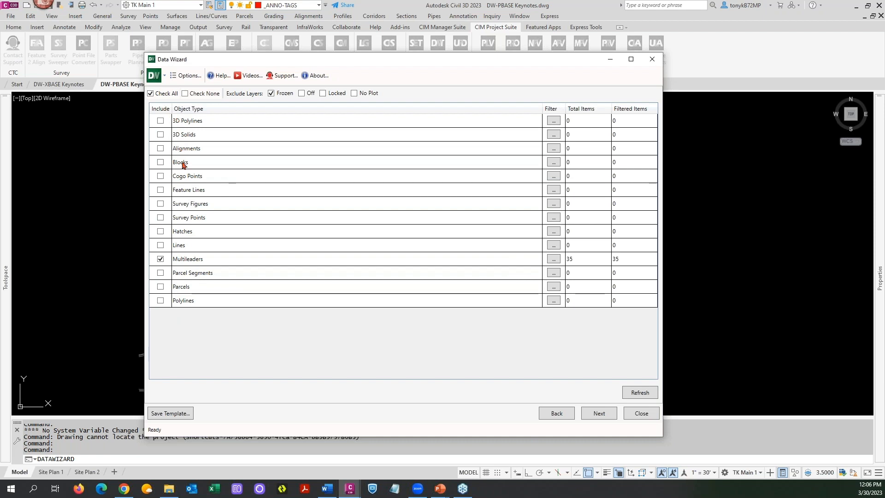
left_click(150, 93)
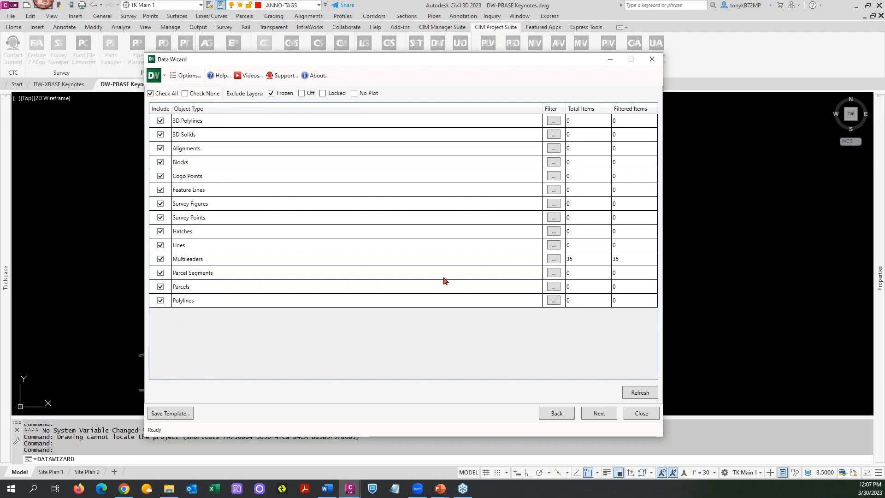
left_click(640, 392)
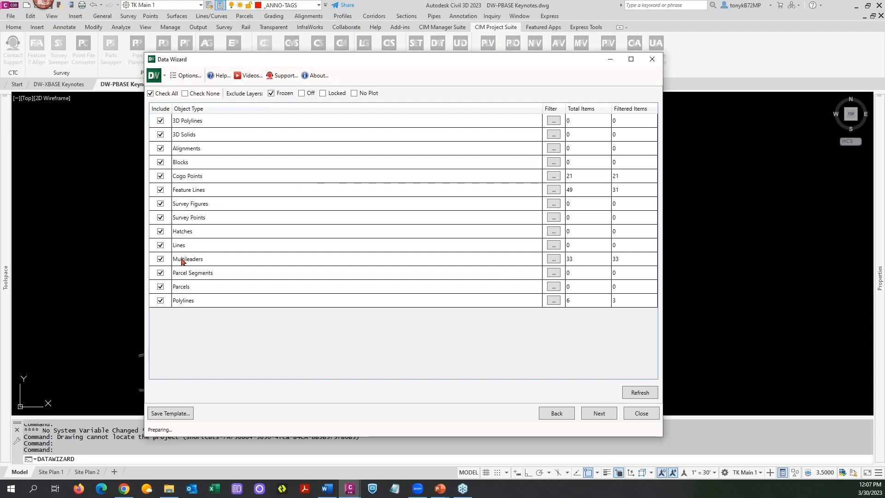
- Exclude 3D polylines, 3D solids, alignments, blocks, survey figures, survey points, hatches, lines, parcel segments, parcels and polylines from the table data
left_click(184, 302)
left_click(161, 121)
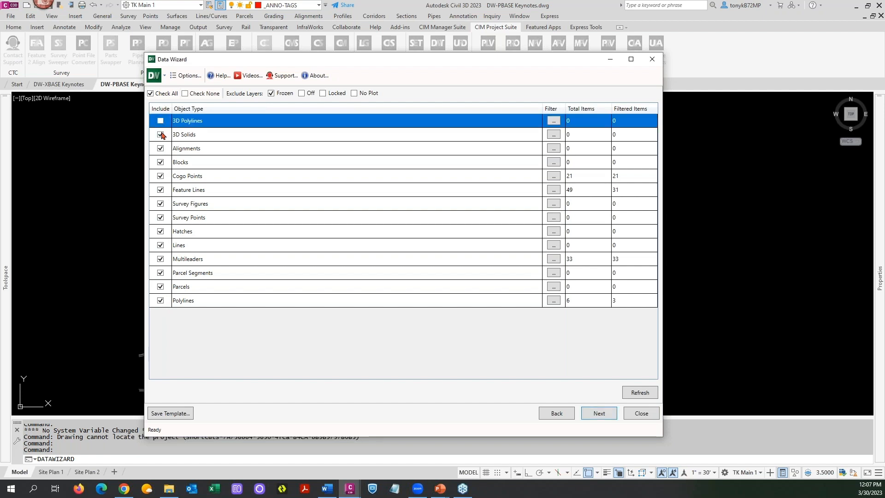
left_click(160, 134)
left_click(160, 149)
left_click(160, 162)
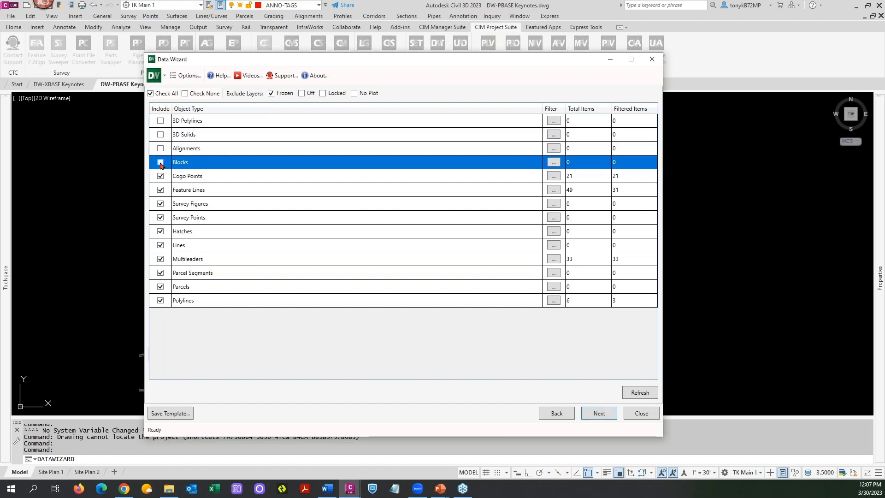
left_click(161, 204)
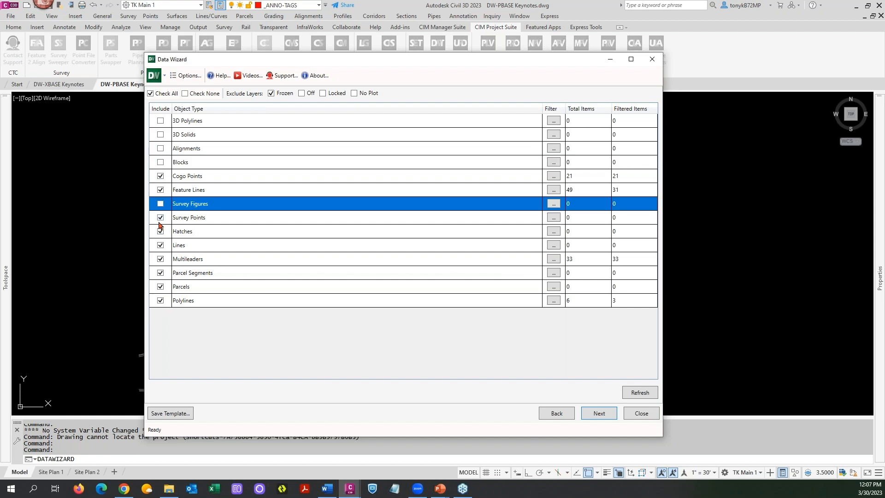
left_click(160, 218)
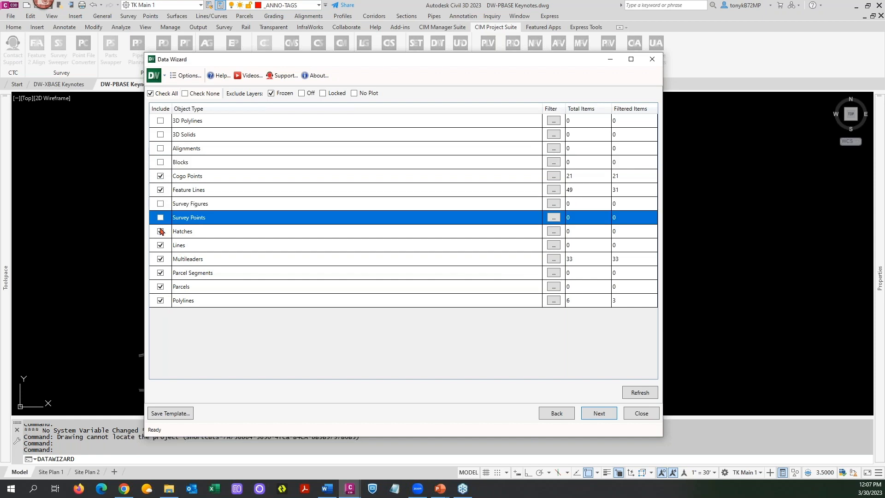
left_click(160, 232)
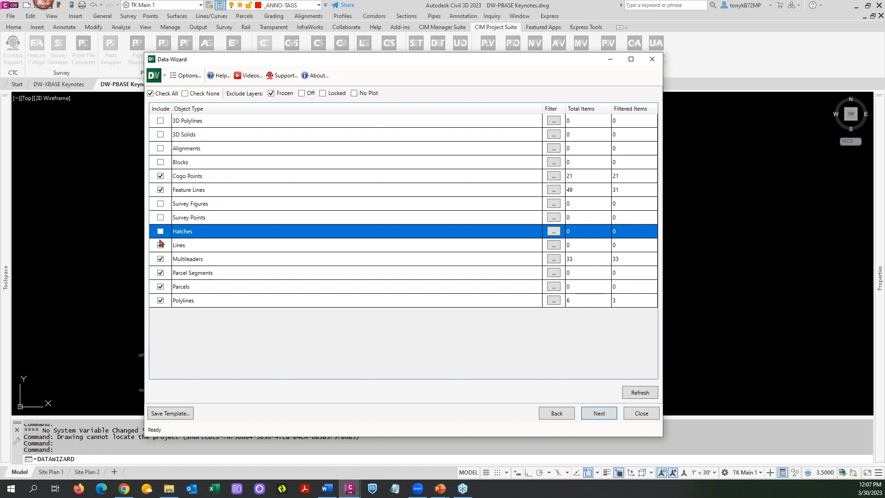
left_click(161, 245)
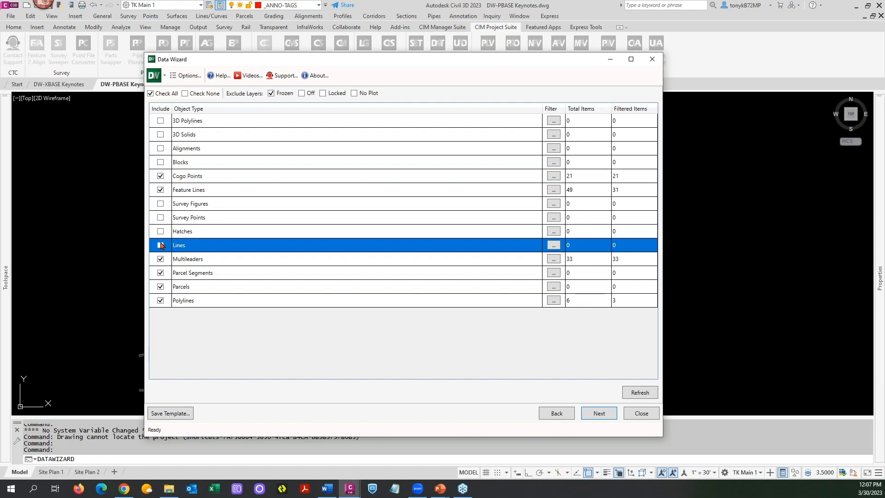
left_click(160, 274)
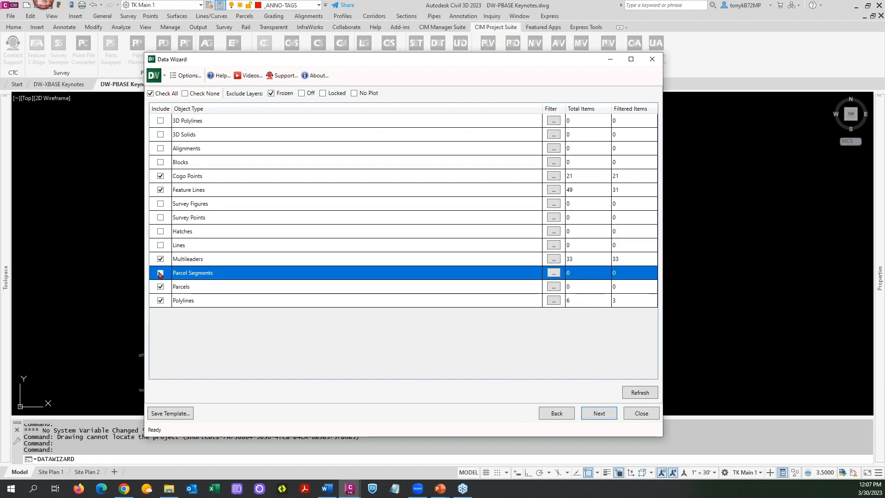
left_click(161, 286)
left_click(161, 301)
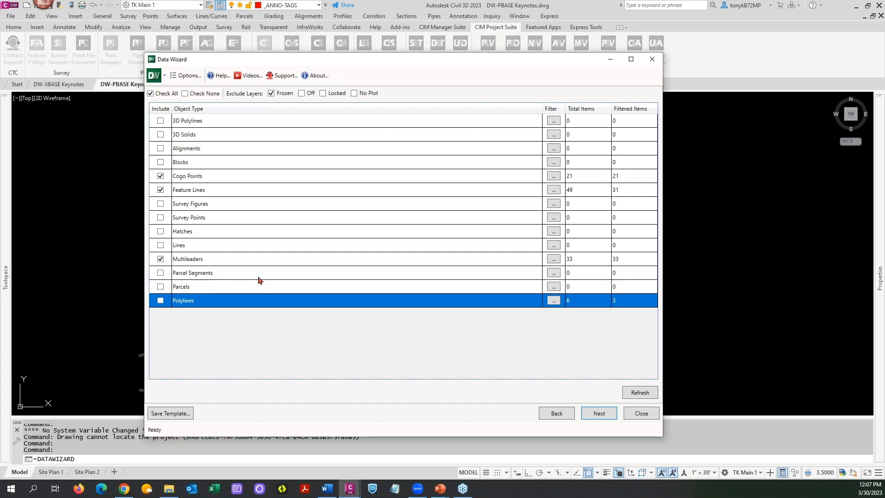
- Include polylines in the table data again and keep the multileaders grouped with Combine Like Items
left_click(163, 300)
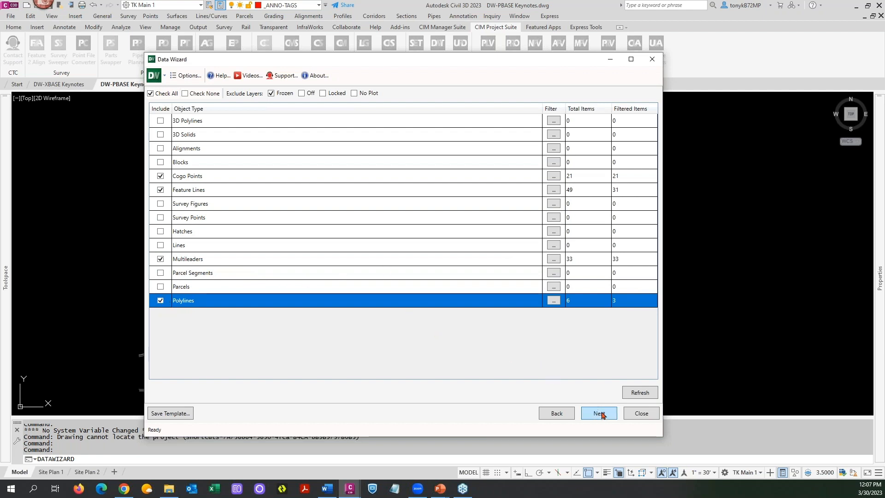
left_click(554, 259)
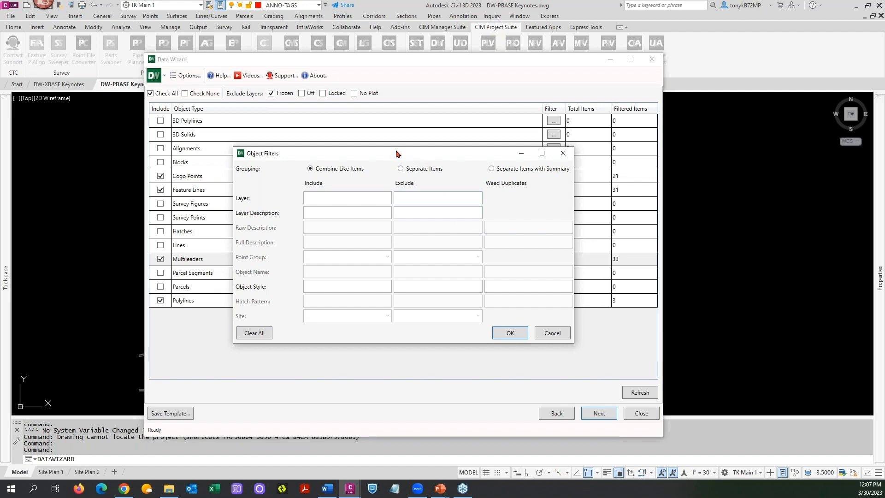
left_click_drag(395, 152, 364, 139)
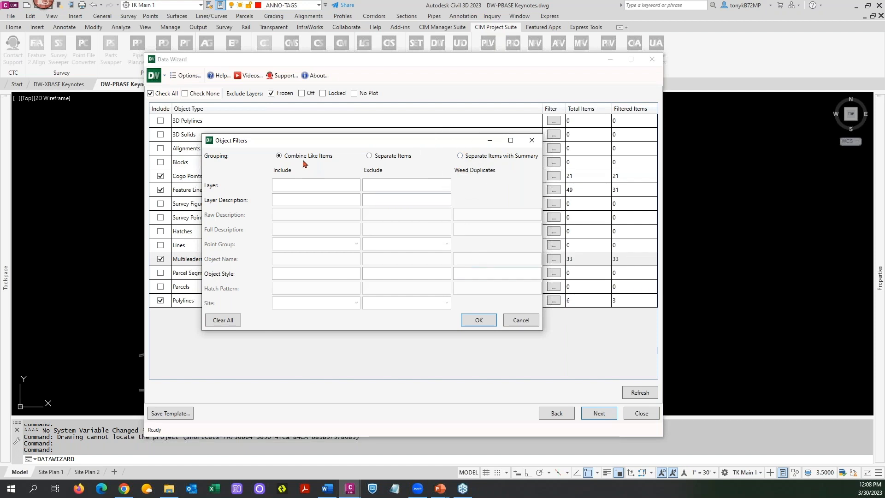
left_click(479, 321)
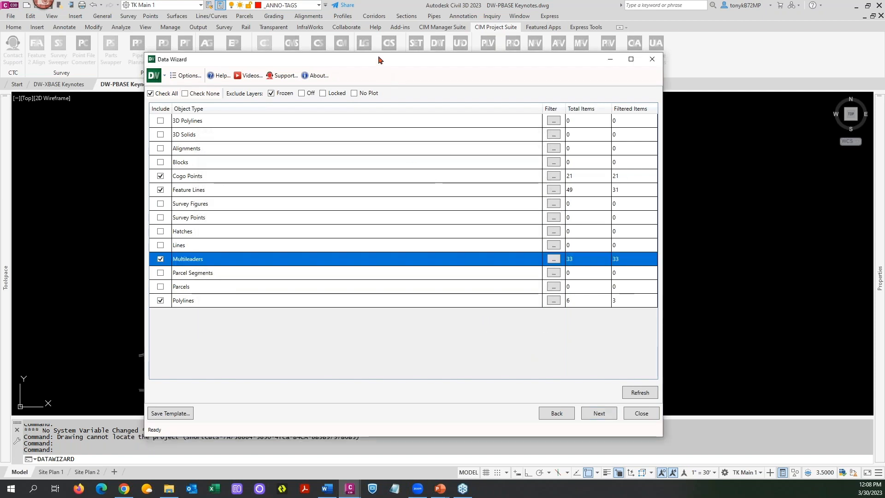
mouse_move(381, 63)
left_mouse_down()
mouse_move(461, 73)
mouse_move(615, 35)
left_mouse_up()
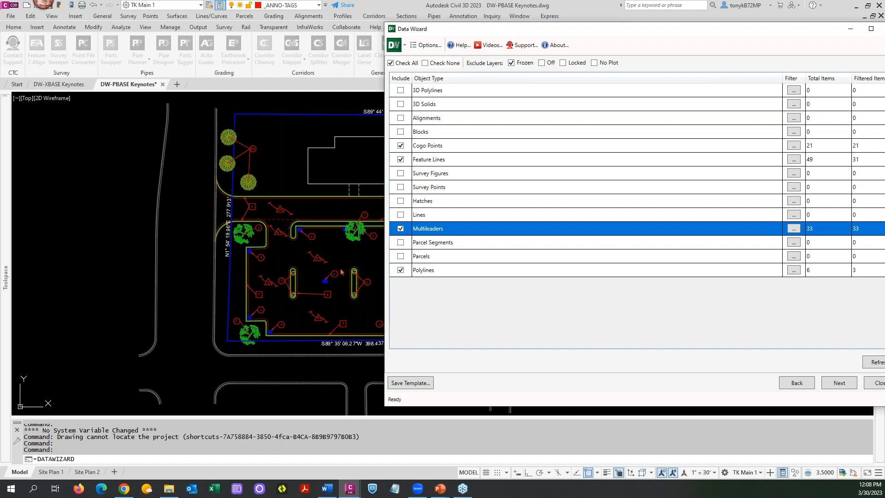
left_click_drag(568, 32, 404, 41)
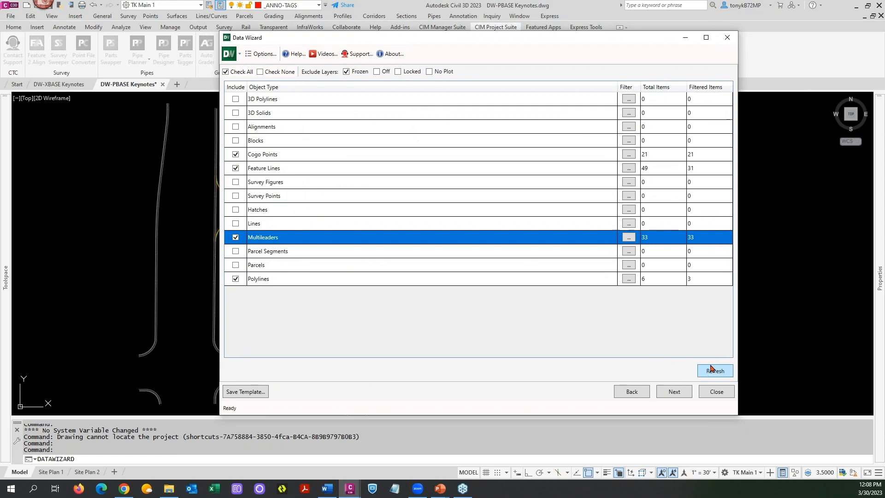
- Proceed to the object list and examine the items under Cogo Points, Feature Lines, Multileaders and Polylines against the drawing
left_click(675, 393)
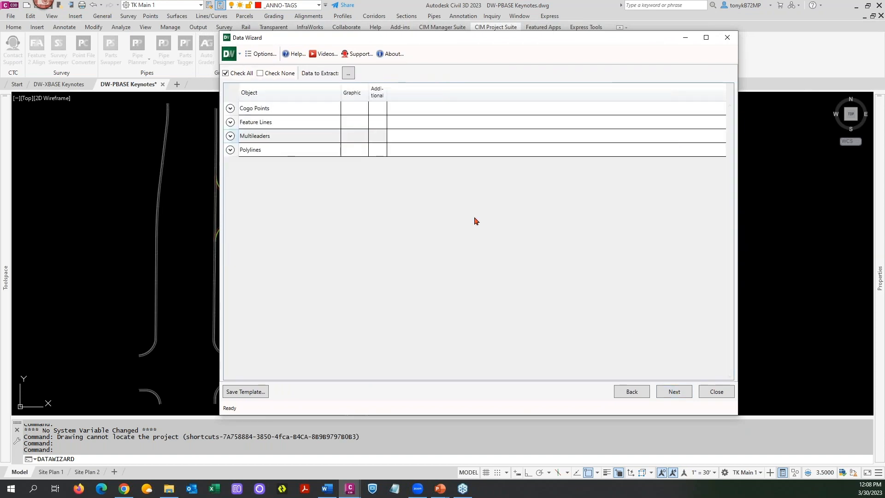
left_click(230, 108)
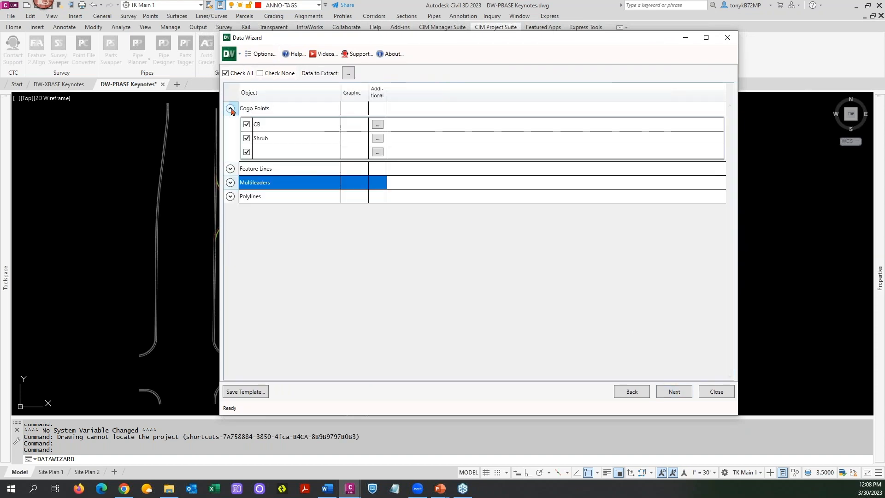
left_click(230, 168)
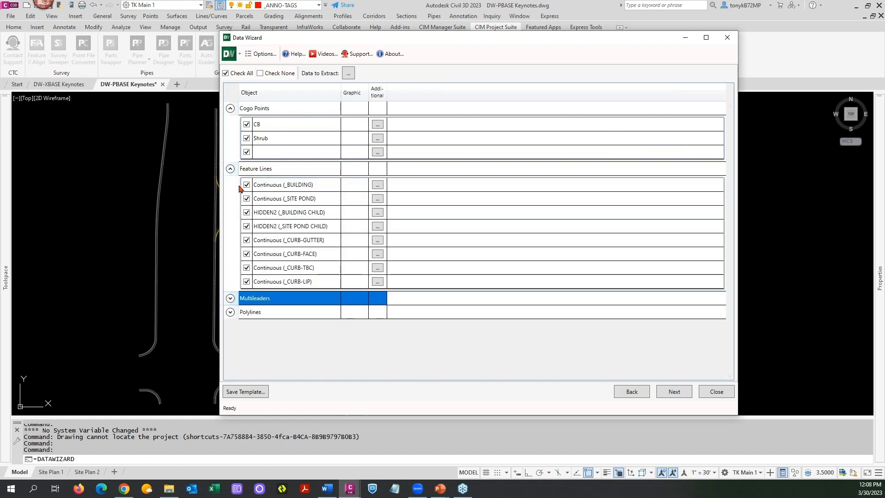
left_click(230, 298)
scroll(263, 293, "down", 2)
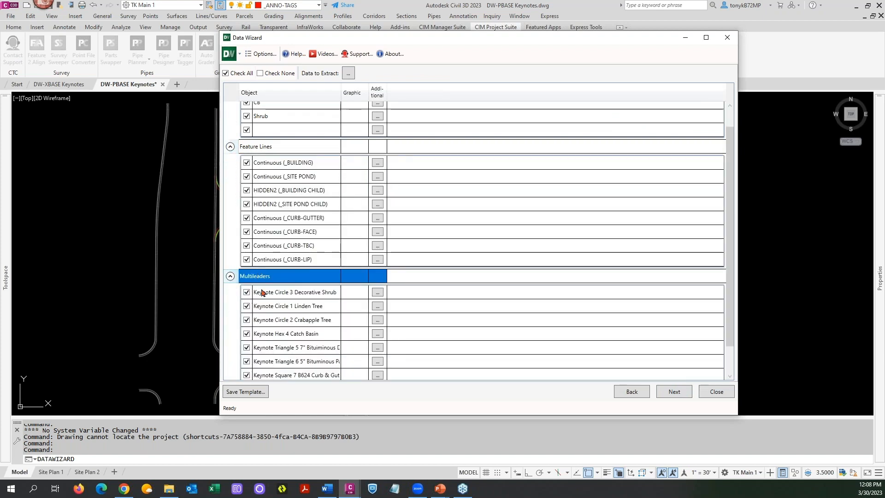
left_click(230, 373)
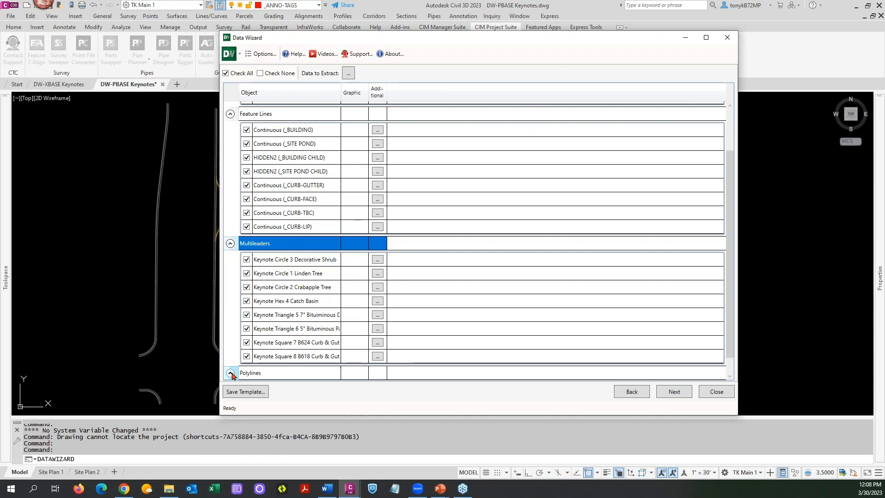
scroll(516, 305, "down", 1)
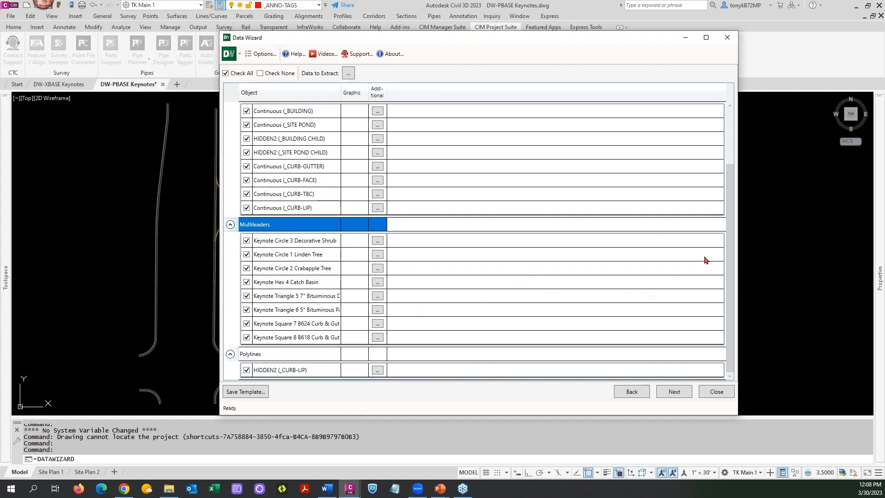
left_click_drag(732, 212, 734, 158)
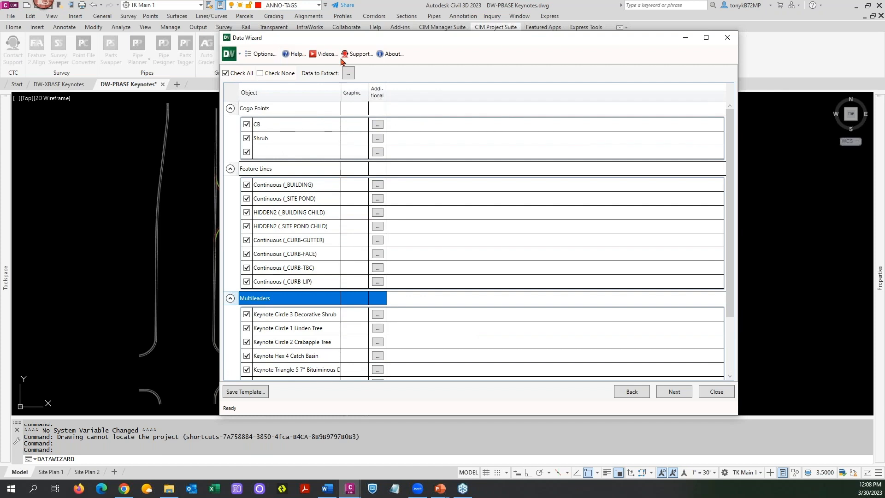
left_click_drag(344, 40, 515, 43)
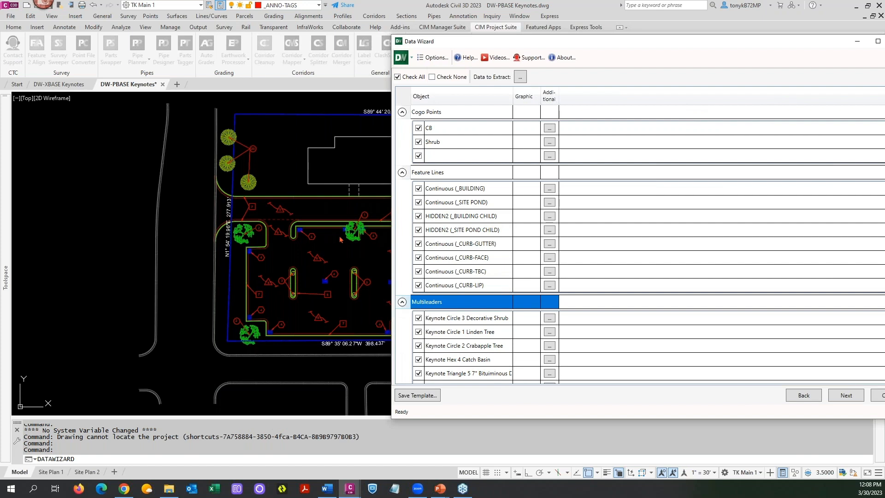
left_click_drag(513, 48, 430, 27)
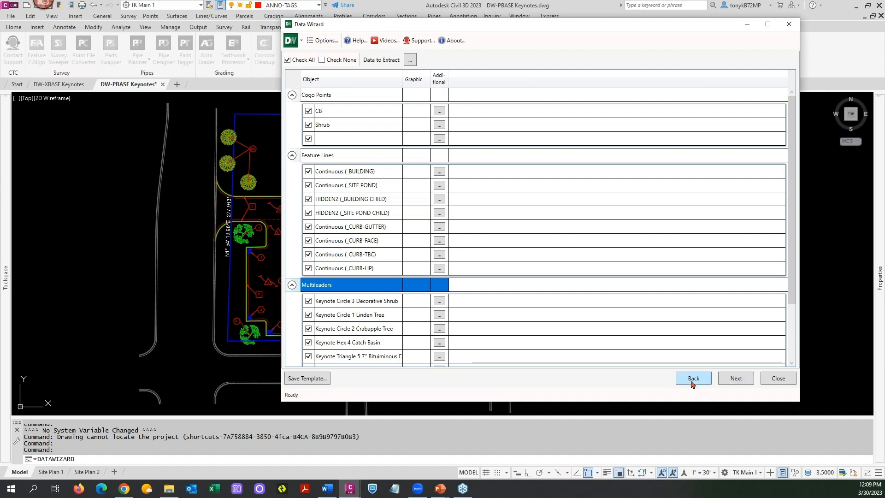
- Proceed to the table layout settings and review the description of each keynote multileader
left_click(736, 381)
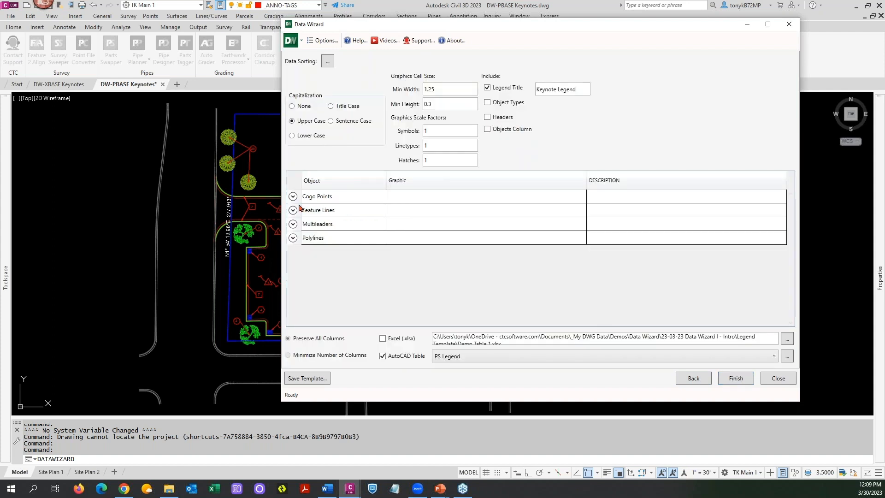
left_click(293, 225)
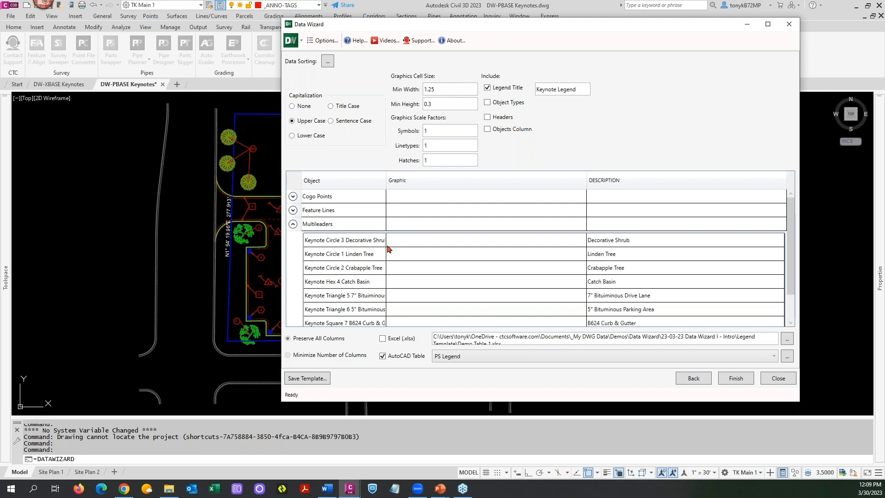
scroll(389, 249, "down", 1)
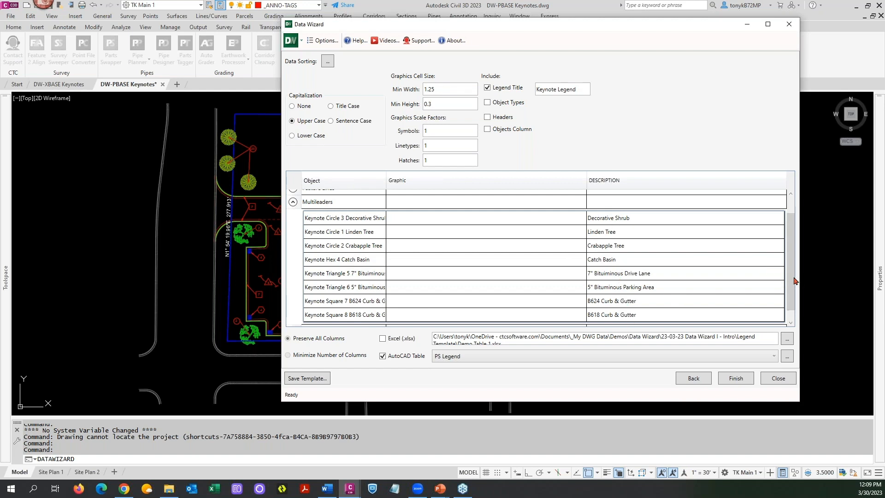
mouse_move(791, 286)
left_mouse_down()
mouse_move(793, 303)
mouse_move(791, 277)
left_mouse_up()
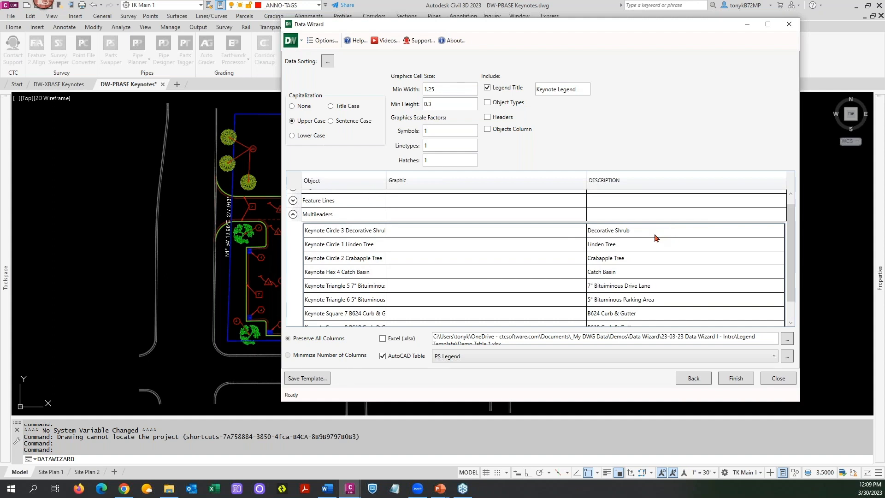
- Return to the object types and set the multileaders' grouping to Separate Items
left_click(690, 380)
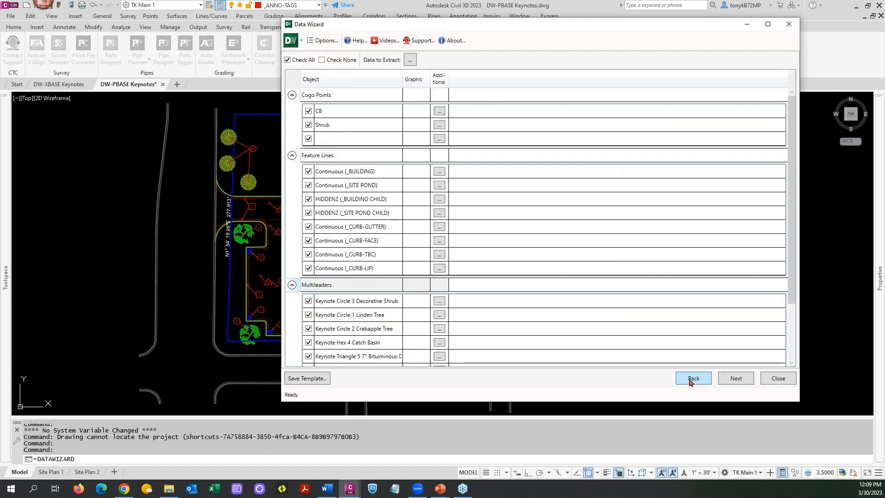
left_click(691, 378)
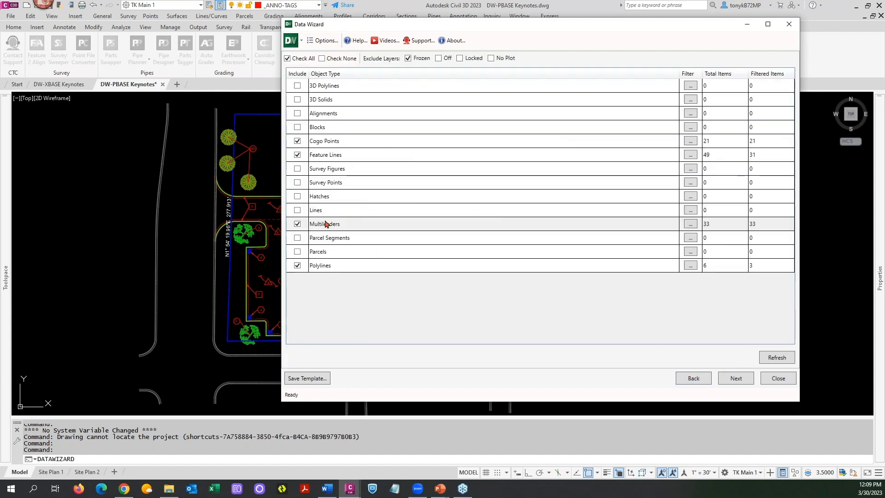
left_click(690, 225)
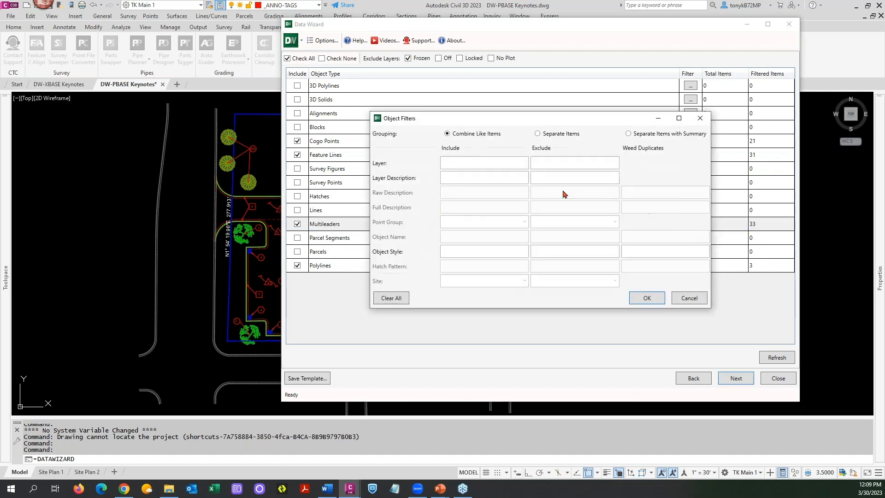
left_click(537, 134)
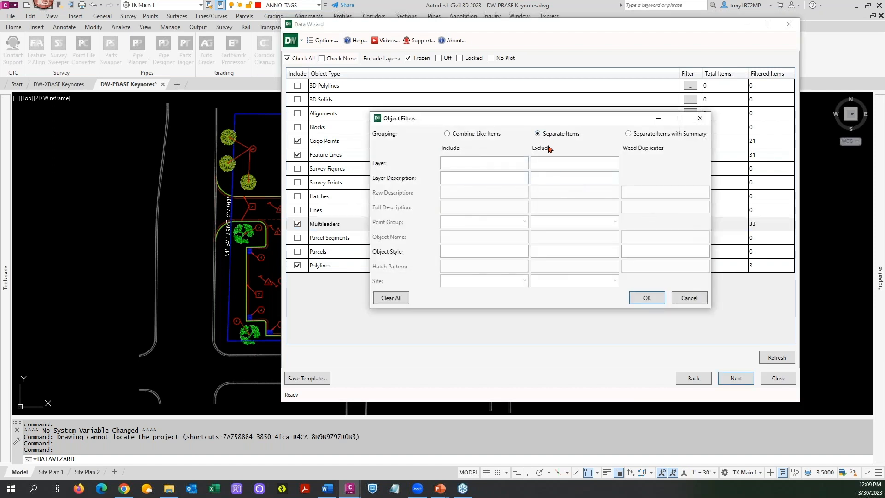
left_click(645, 298)
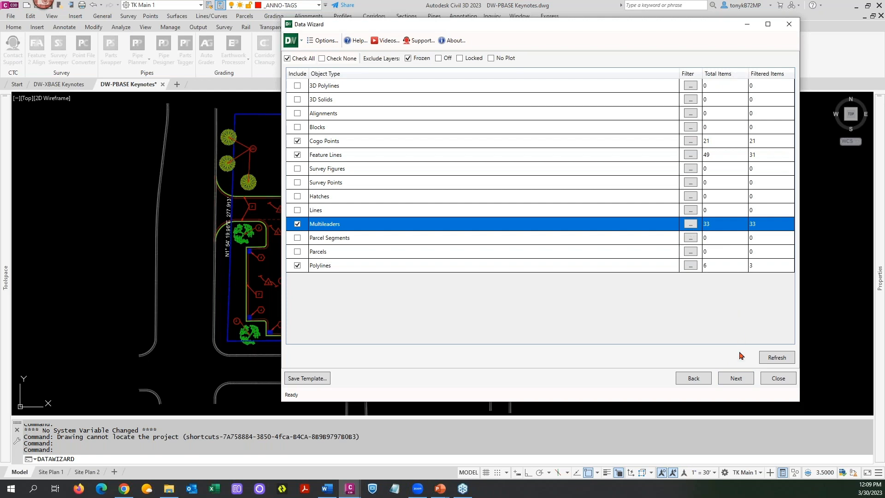
- Proceed to the object list and look through the individually listed keynote multileaders
left_click(736, 378)
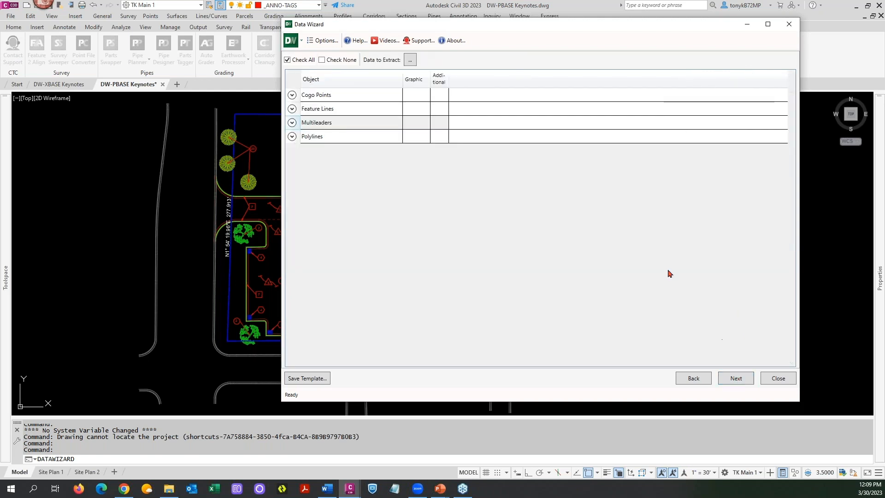
left_click(292, 122)
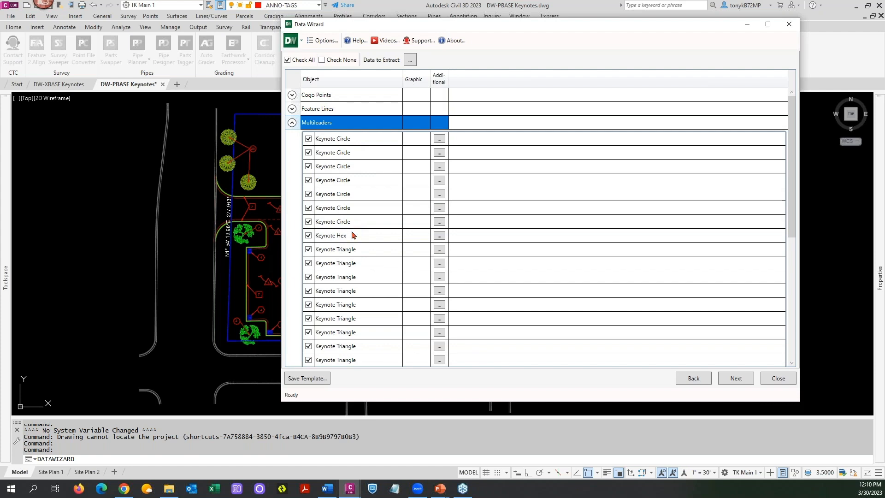
scroll(361, 277, "down", 5)
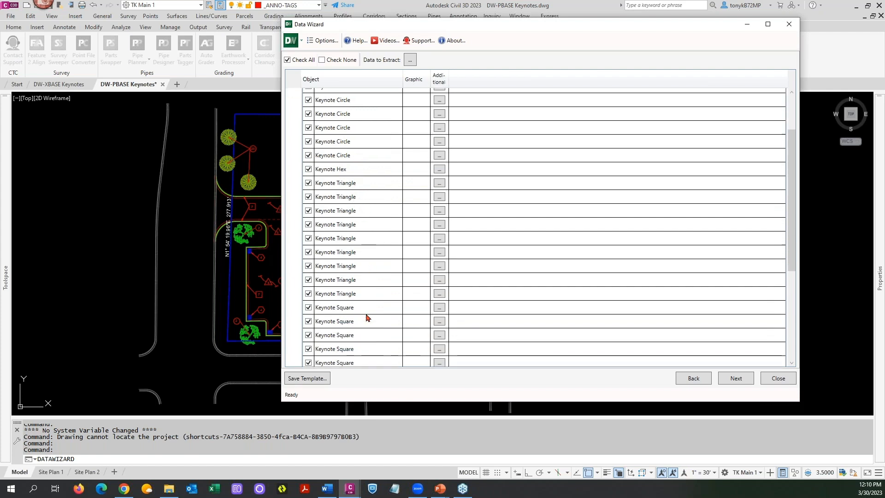
scroll(368, 317, "down", 1)
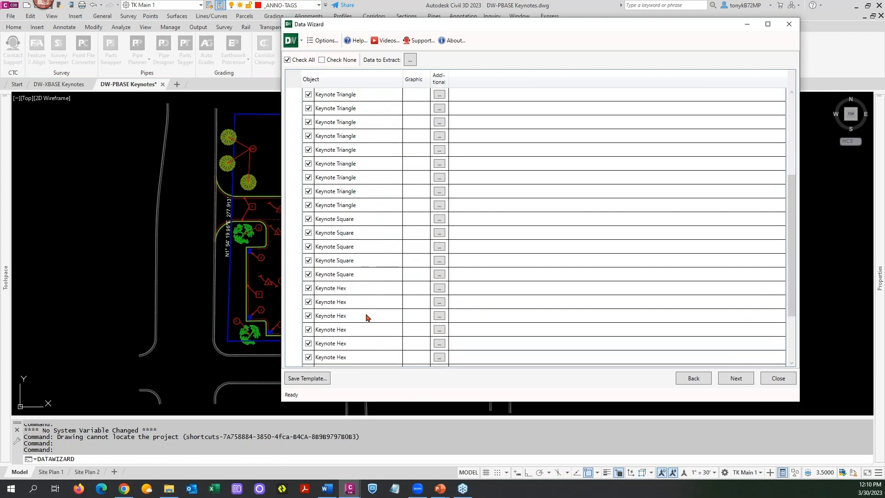
scroll(366, 317, "down", 2)
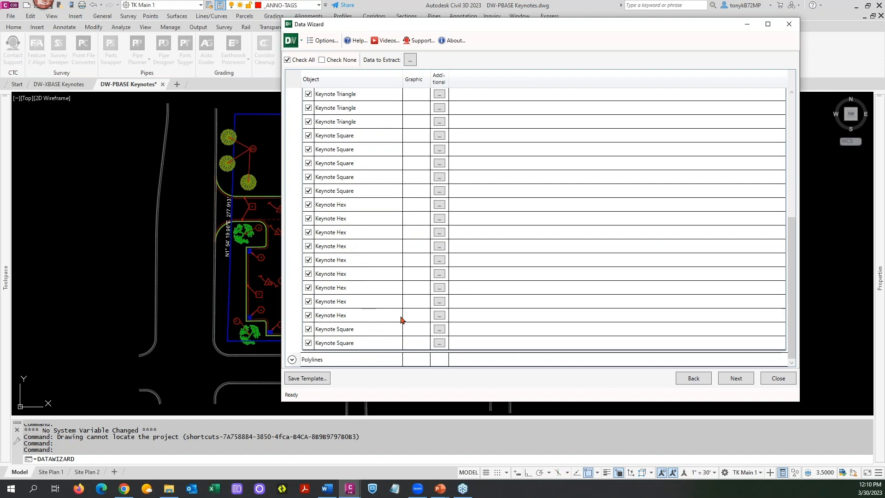
- Go back to the object types and set the multileaders' grouping to Separate Items with Summary
left_click(694, 379)
left_click(689, 224)
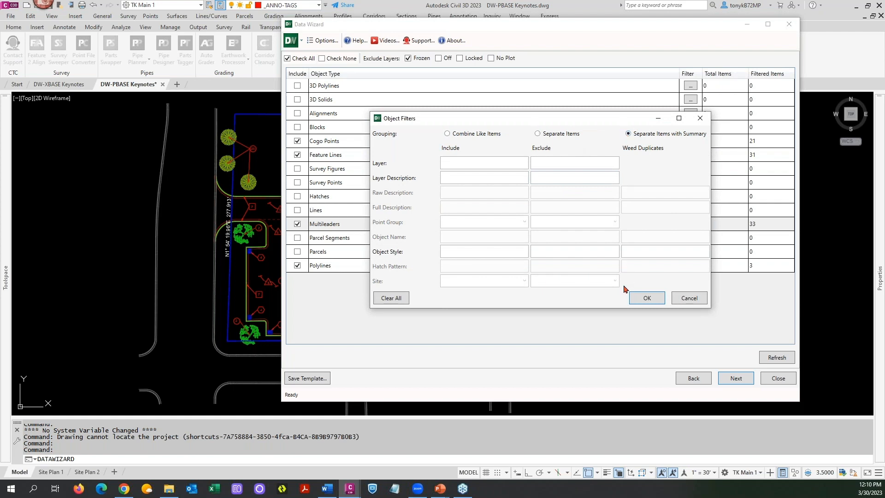
left_click(647, 298)
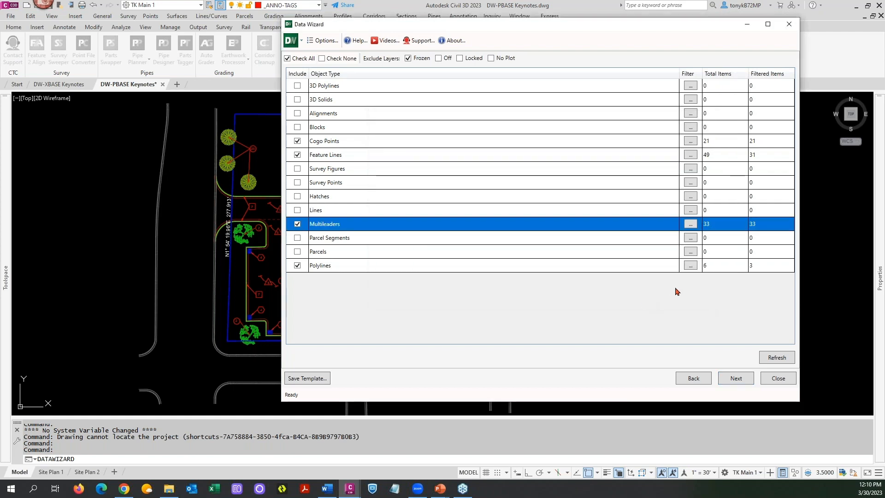
- Proceed to the object list and inspect the individual keynotes under the Decorative Shrub and Linden Tree multileader summaries
left_click(735, 378)
left_click(292, 122)
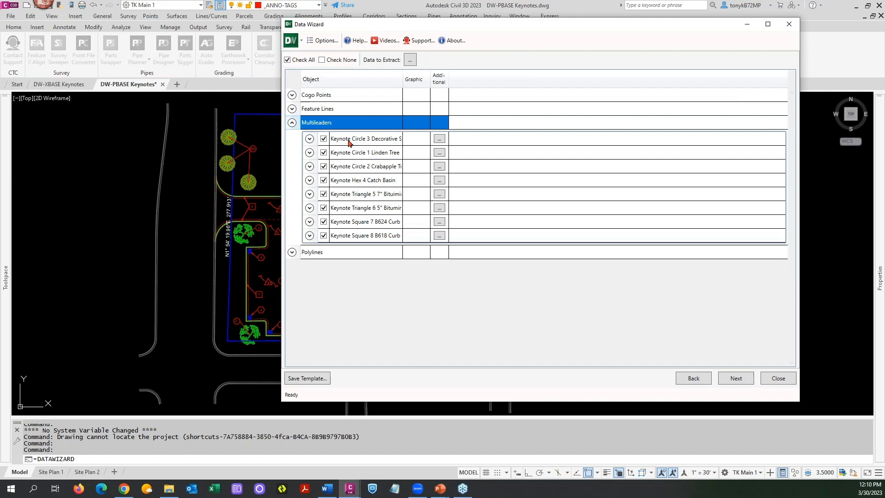
left_click(309, 139)
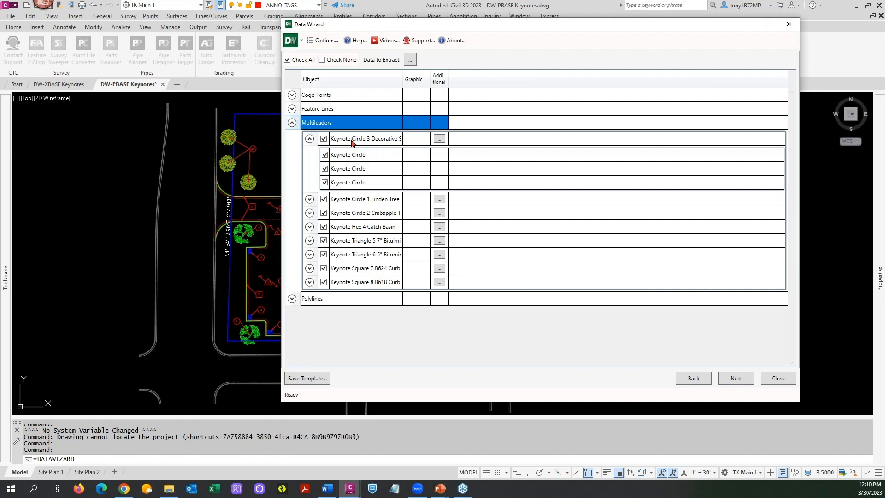
left_click(309, 199)
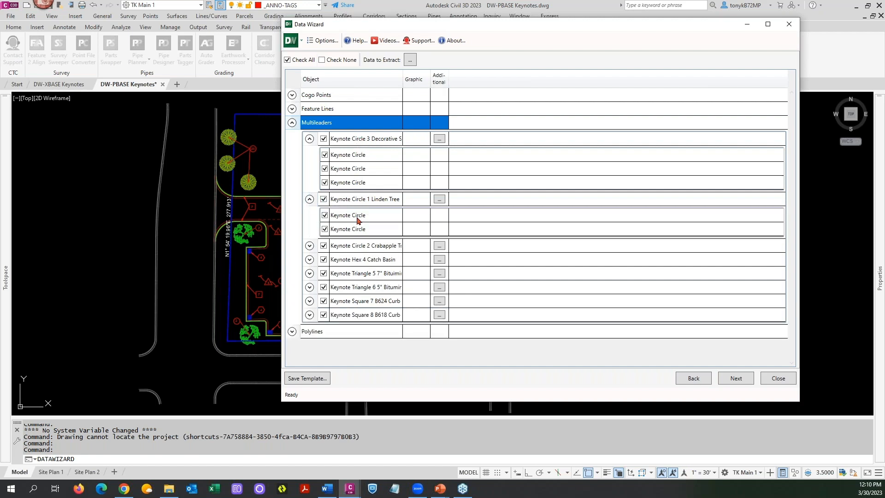
left_click(309, 199)
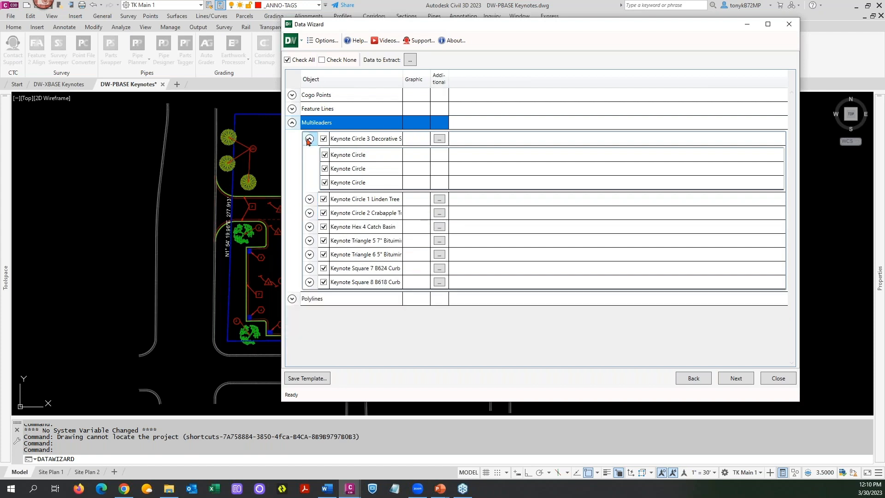
- Return to the object types and set the multileaders' grouping to Combine Like Items
left_click(309, 139)
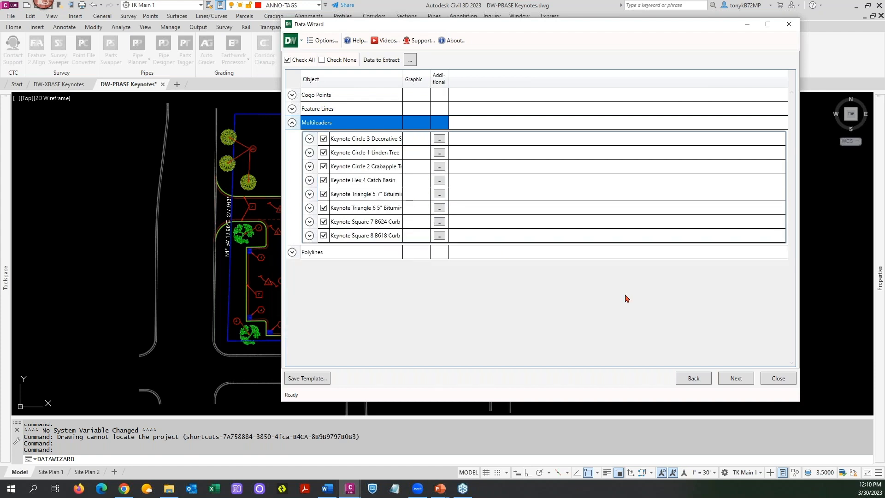
left_click(688, 378)
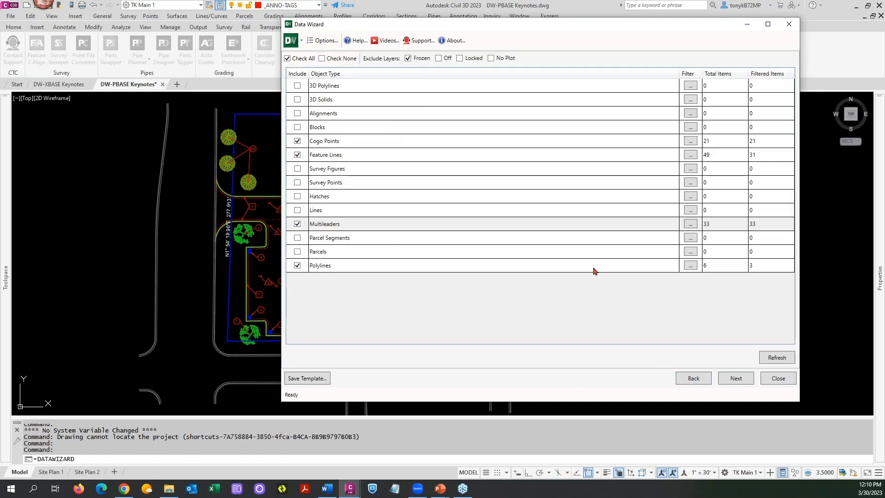
left_click(690, 224)
left_click(446, 133)
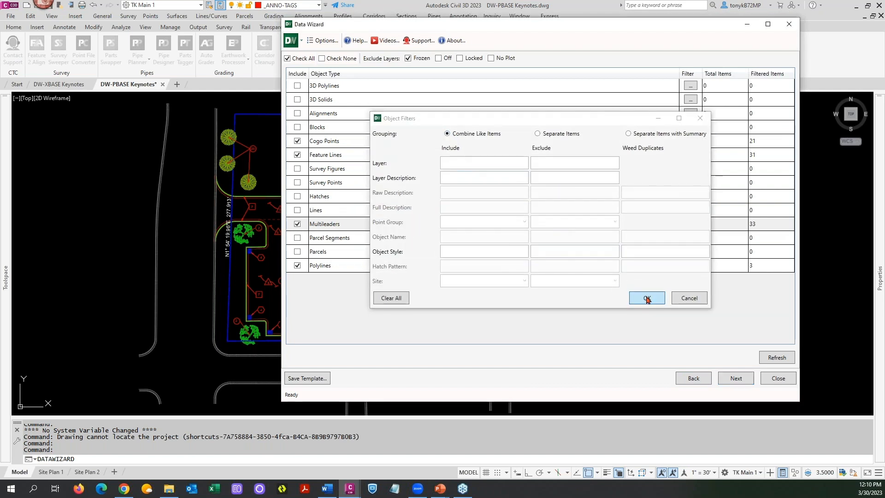
left_click(647, 297)
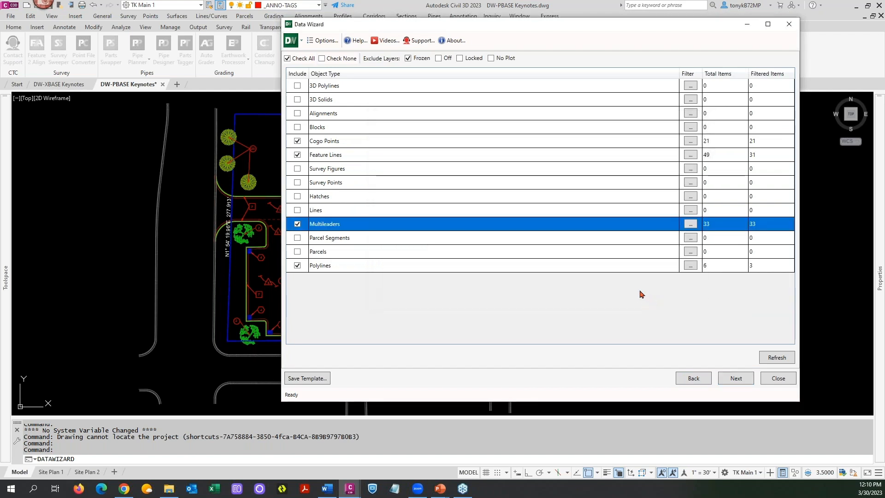
- Proceed to the object list and add Layer Description, Raw Description, Full Description and Object Name to the data to extract
left_click(732, 377)
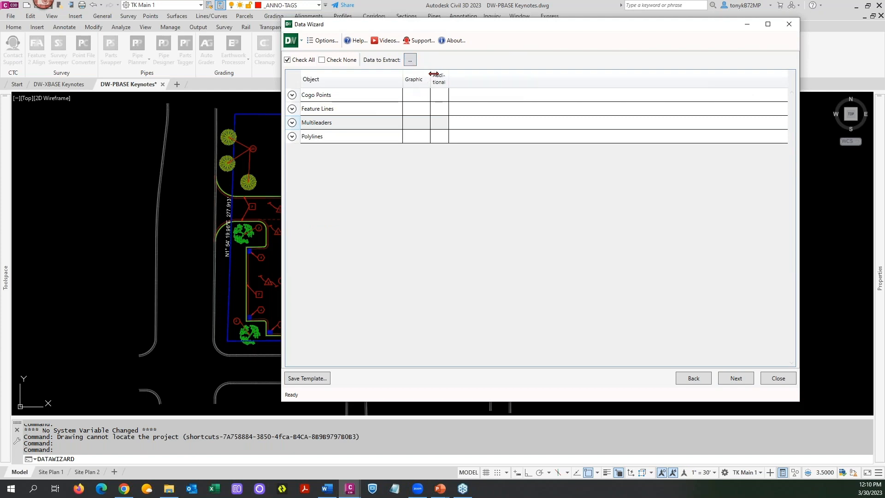
left_click(410, 61)
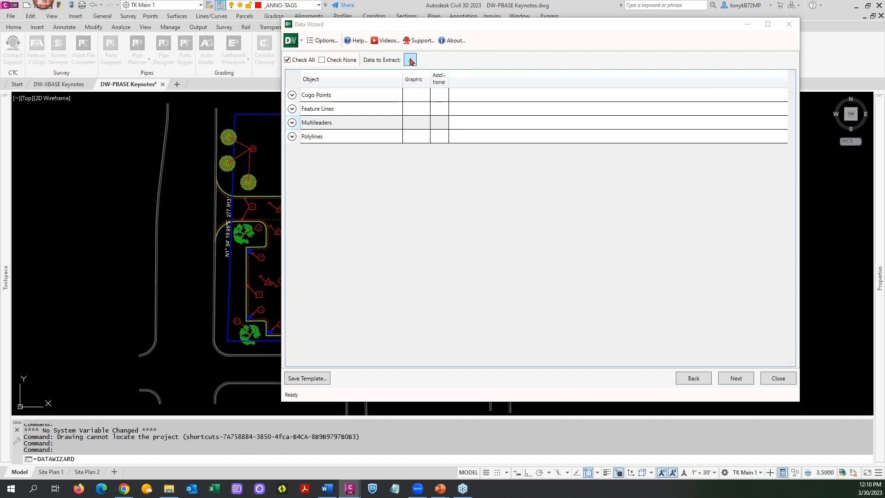
left_click(486, 158)
left_click(488, 168)
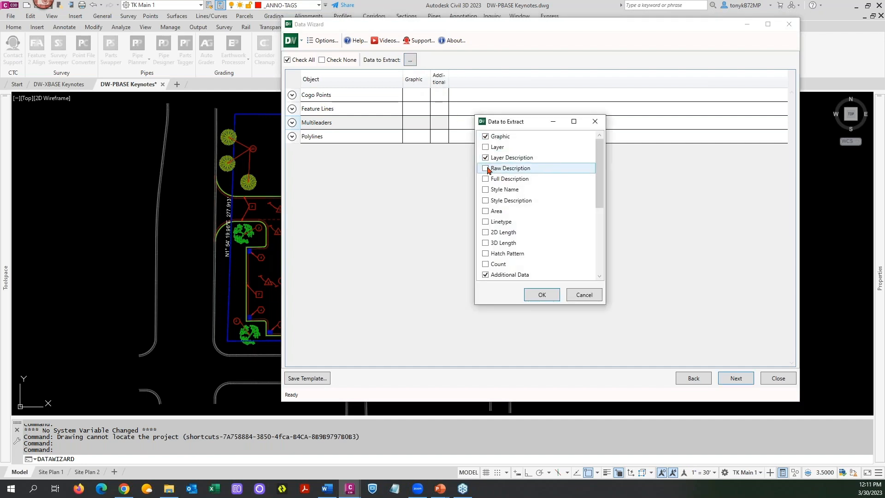
left_click(487, 179)
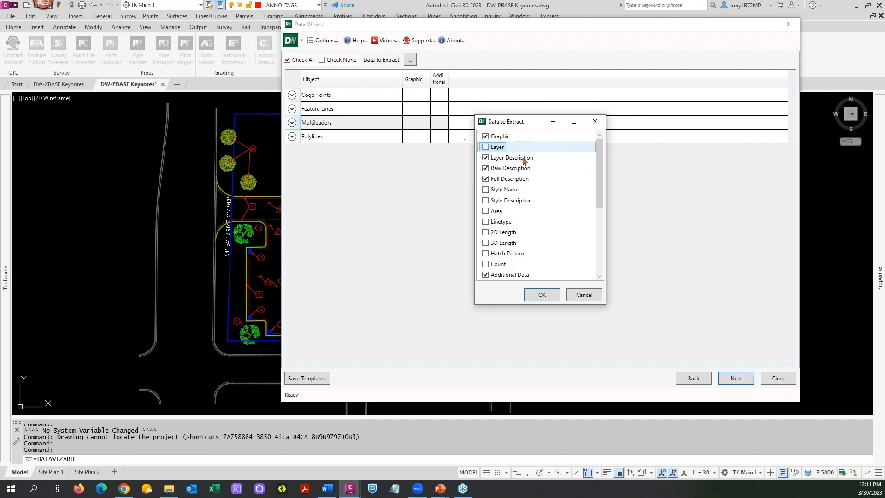
left_click_drag(595, 193, 612, 263)
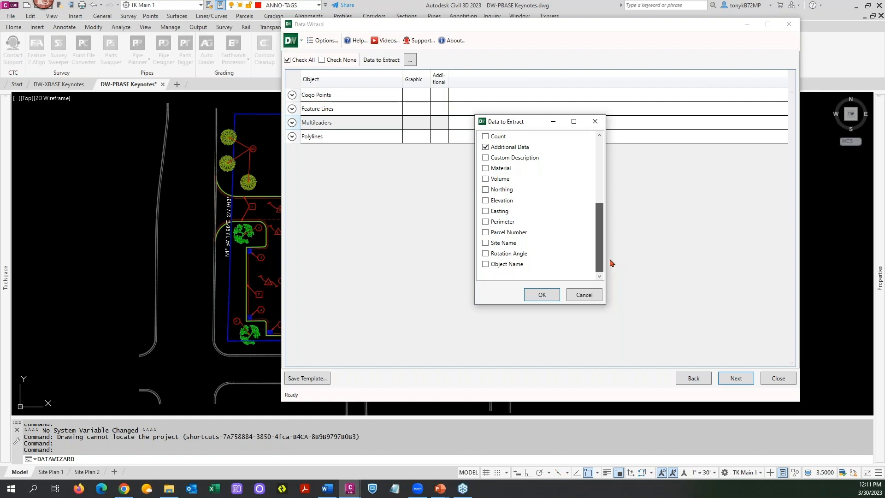
left_click(495, 200)
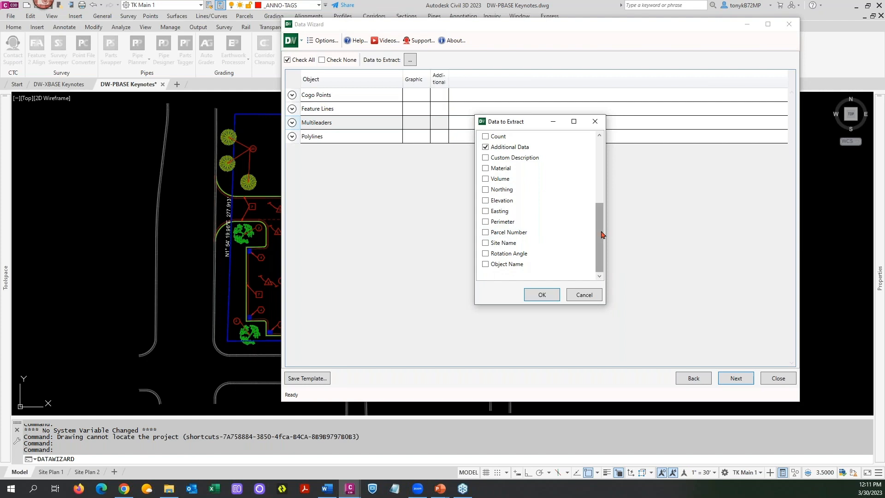
mouse_move(601, 234)
left_mouse_down()
mouse_move(601, 249)
mouse_move(593, 181)
left_mouse_up()
left_click(485, 264)
left_click(529, 159)
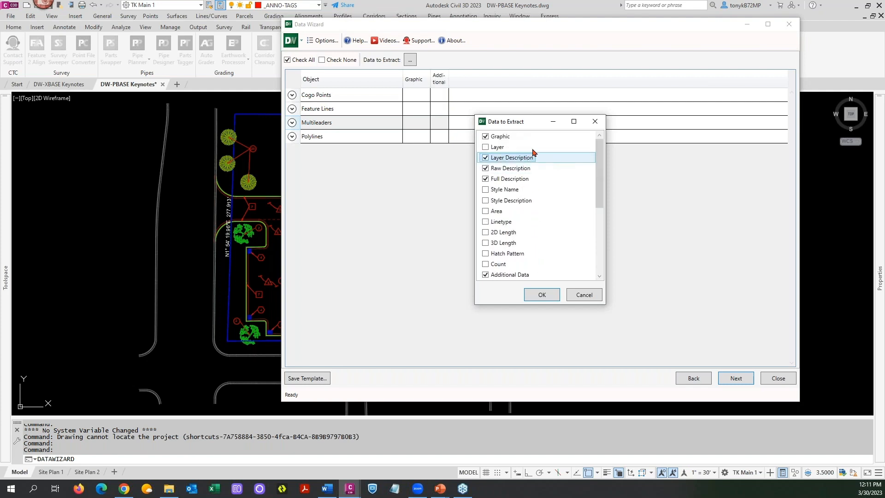
left_click(542, 296)
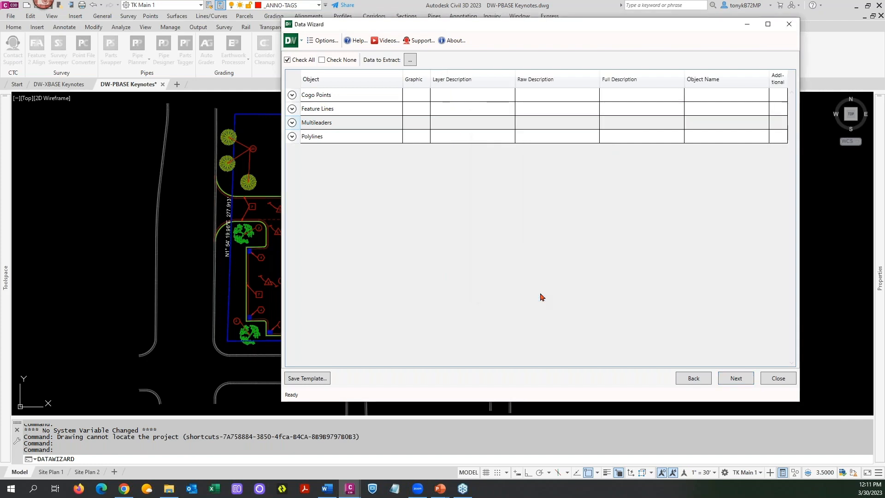
- Expand the Cogo Points, Feature Lines, Multileaders and Polylines groups and examine the data extracted for their objects
left_click(292, 96)
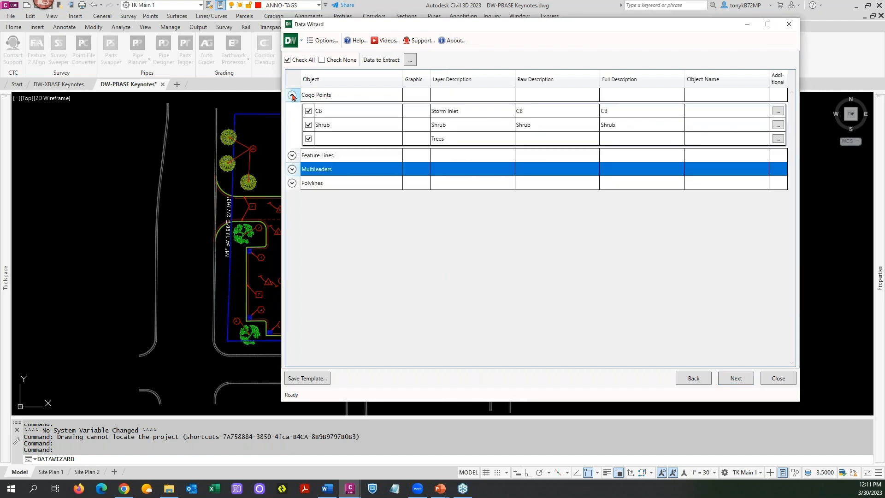
left_click(292, 156)
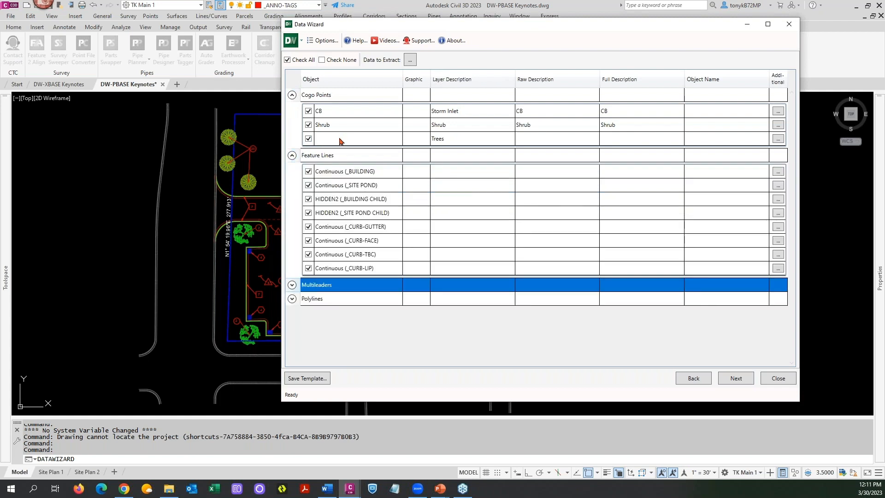
left_click(293, 286)
scroll(382, 304, "down", 2)
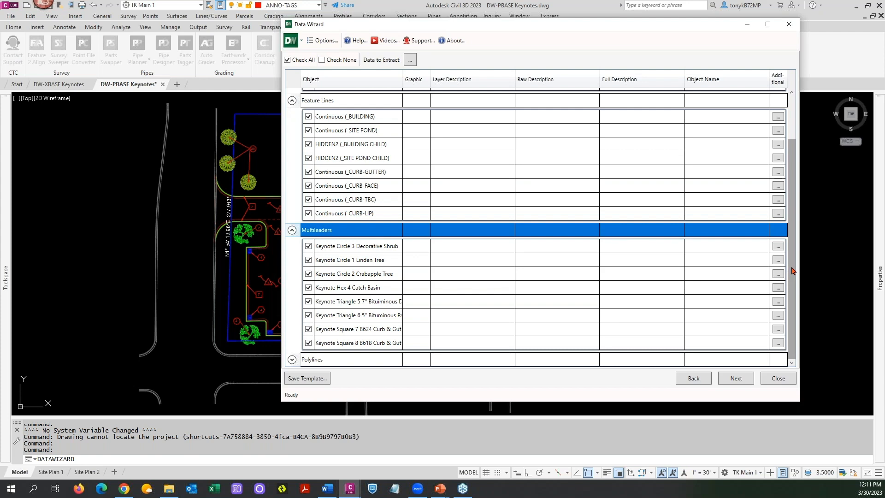
left_click(292, 360)
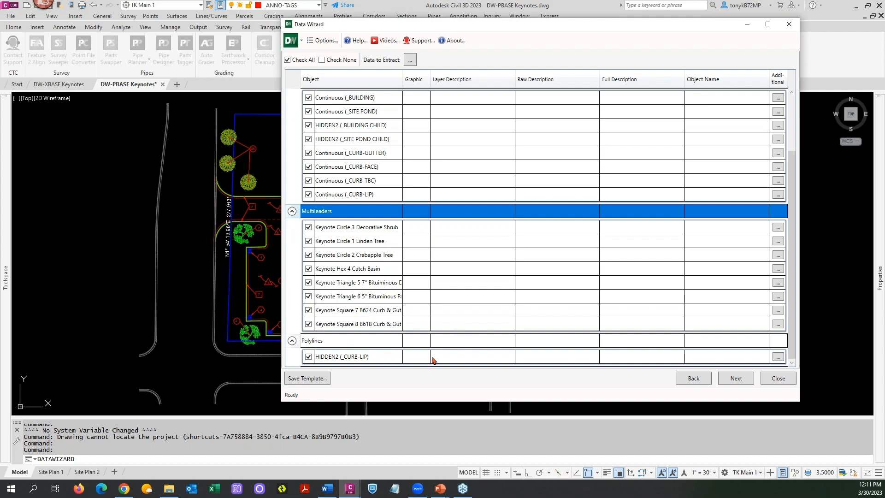
- Include headers in the legend table settings and insert the table in the PS Legend style to the right of the site boundary
left_click(735, 379)
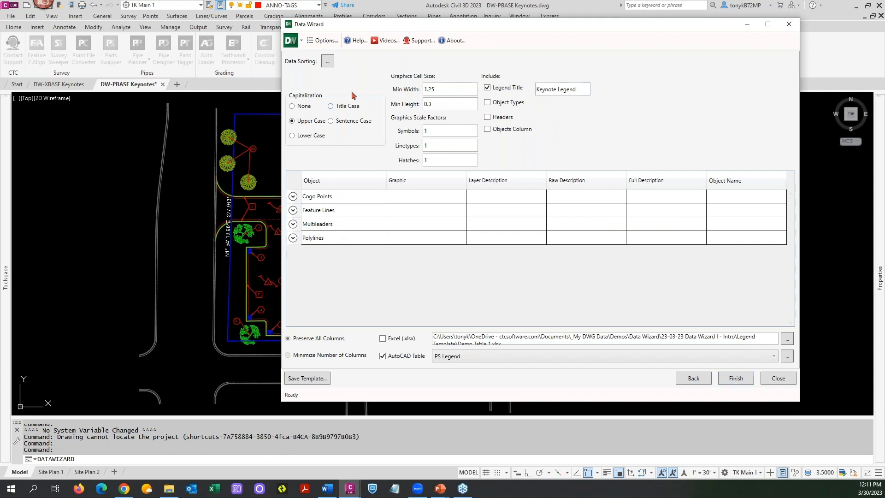
left_click(327, 62)
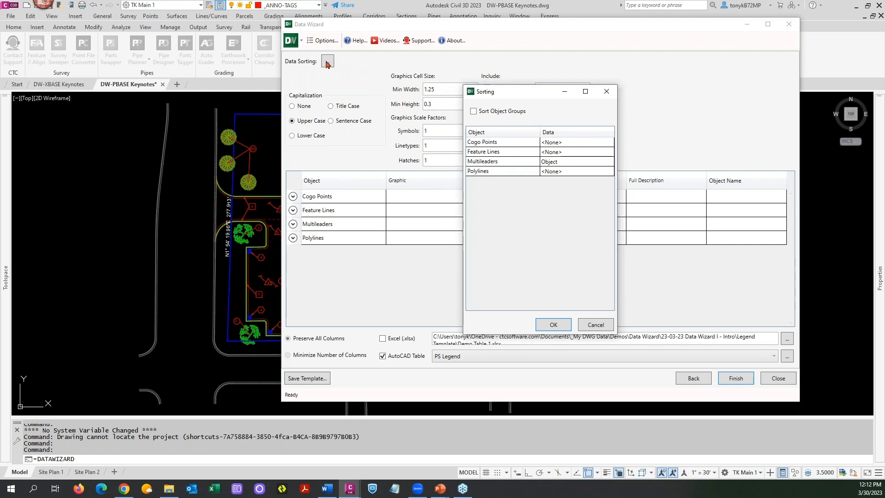
left_click(595, 325)
left_click(487, 117)
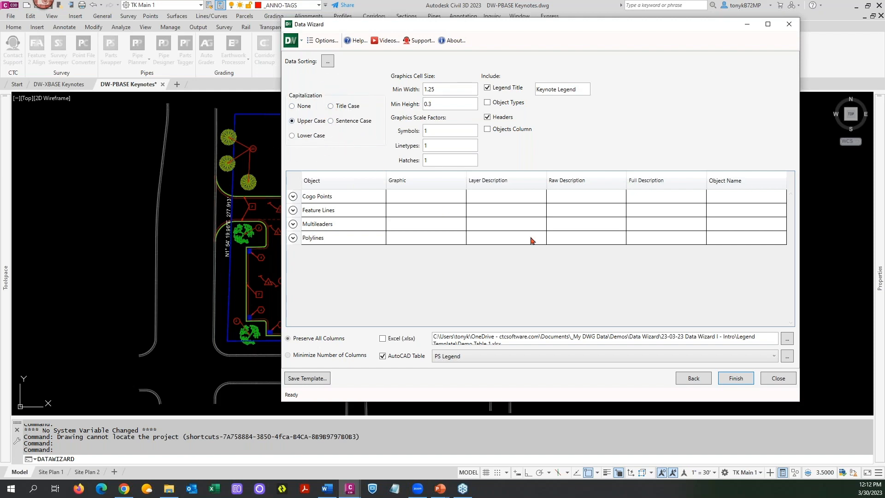
left_click(736, 379)
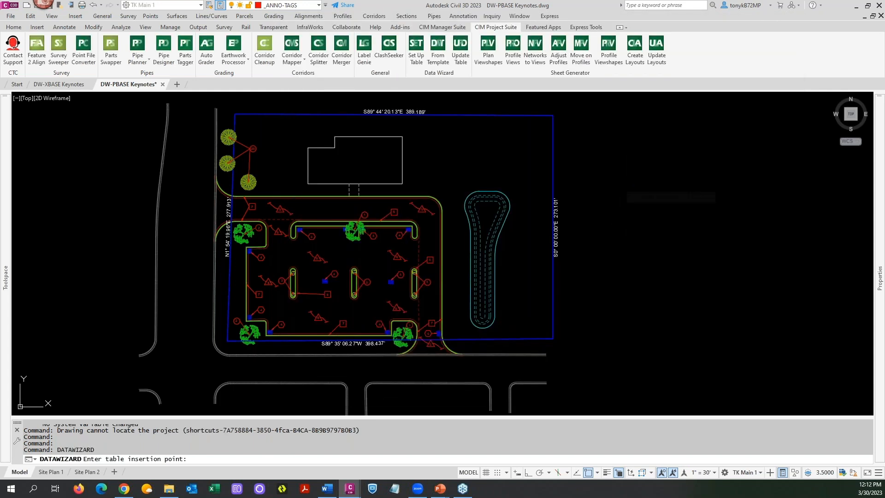
left_click(618, 186)
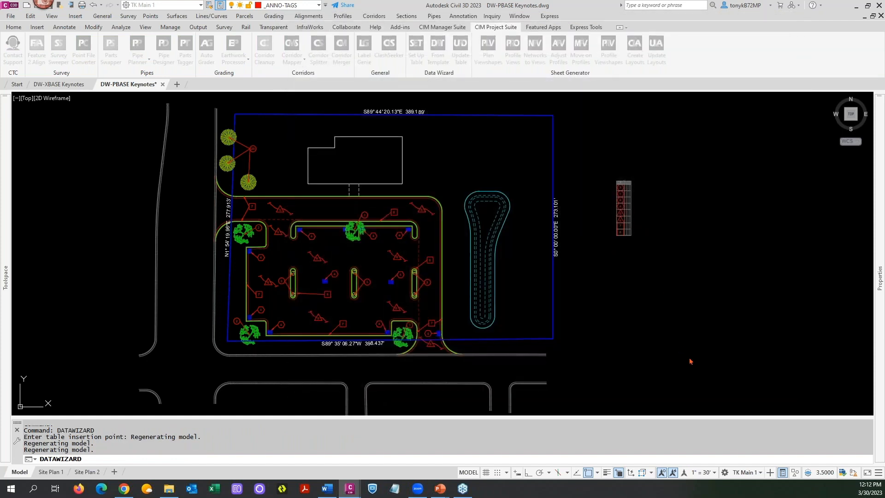
- Erase the undersized legend table from the drawing
left_click(625, 184)
type("e")
key("Return")
left_click(625, 183)
key("Return")
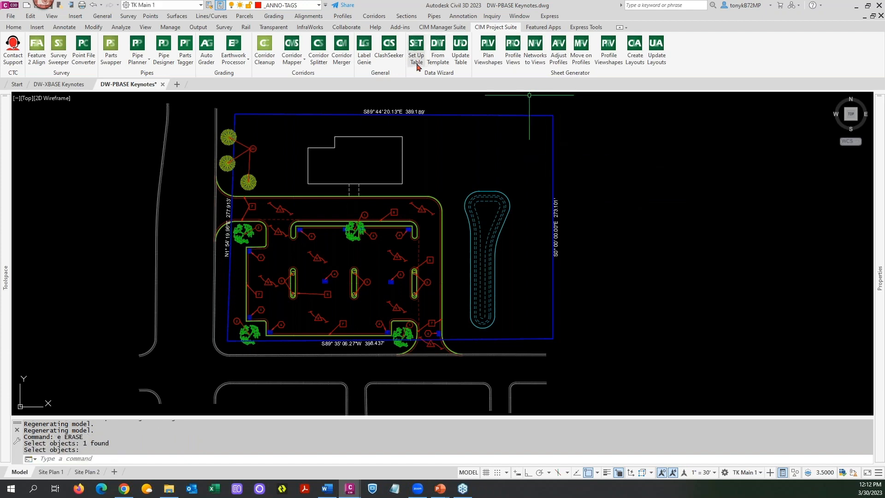
- Start a new Data Wizard table setup, refresh the object types and proceed to the table output settings
left_click(414, 56)
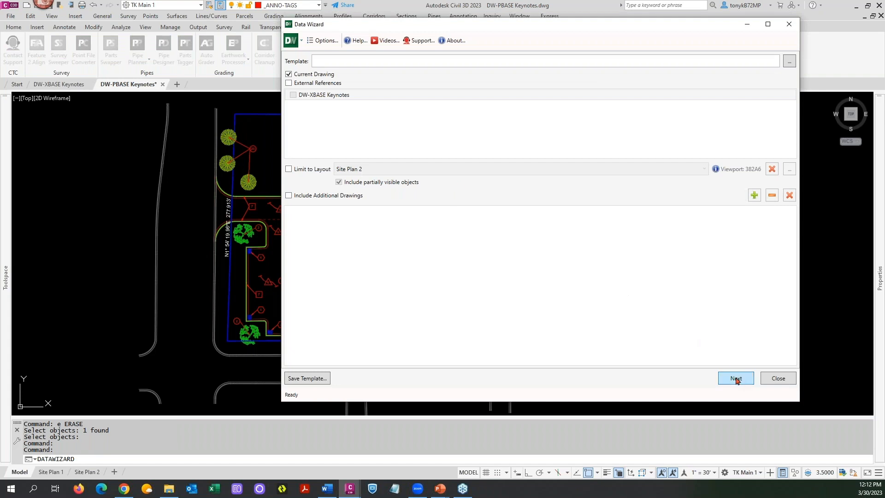
left_click(735, 379)
left_click(774, 358)
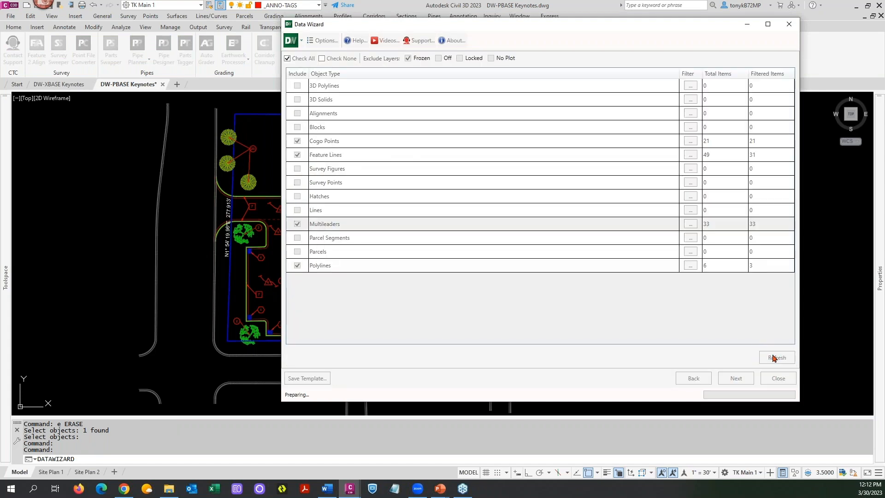
left_click(735, 381)
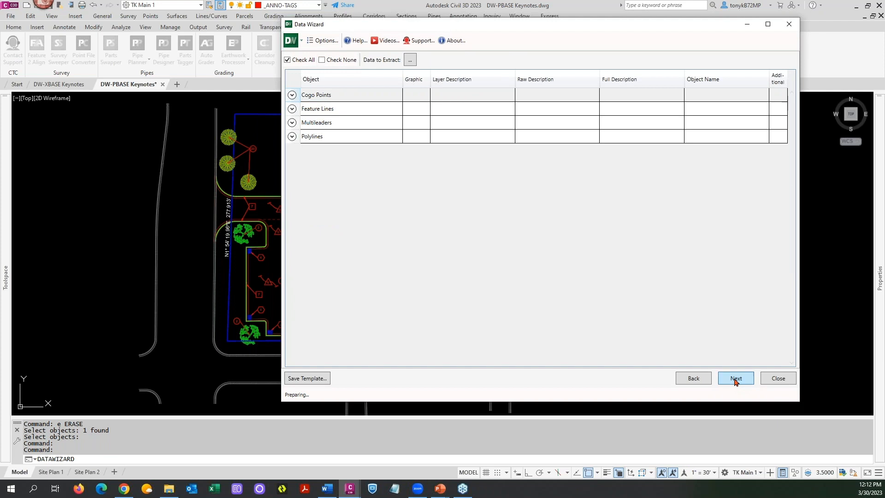
left_click(736, 379)
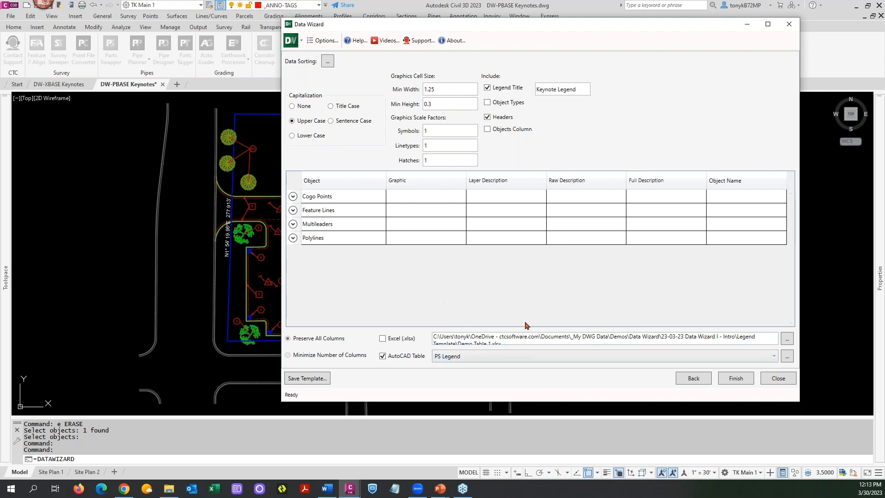
- Set the AutoCAD table style to MS Legend and enlarge the graphics cell size, with a minimum width of 10
left_click(690, 360)
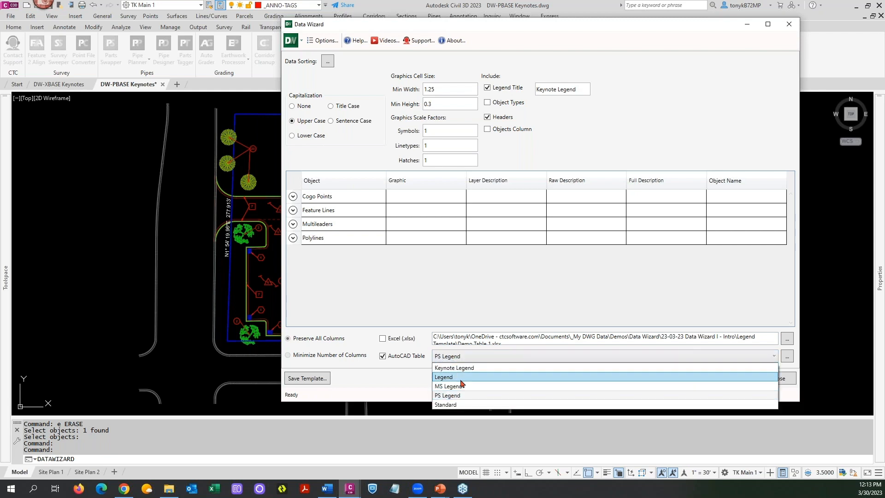
left_click(459, 387)
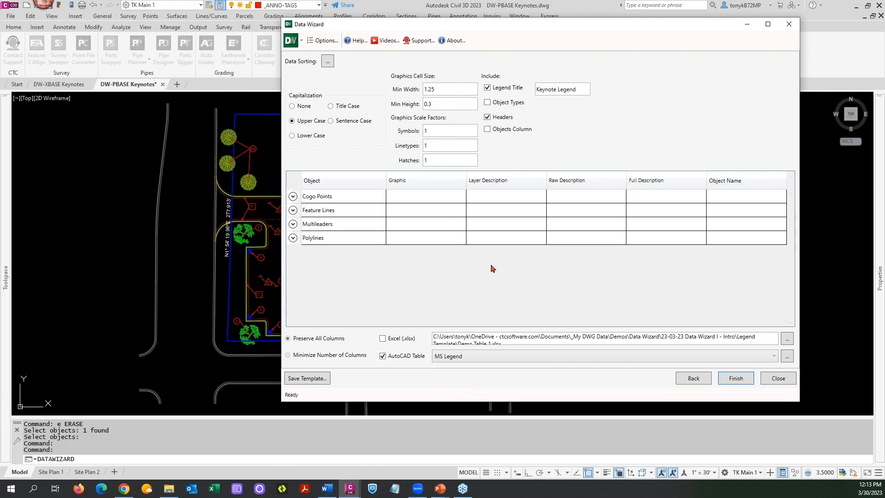
left_click(492, 268)
left_click_drag(440, 89, 419, 92)
type("10")
left_click_drag(441, 104, 418, 108)
- Generate the legend with the MS Legend settings and insert it in model space east of the site boundary
left_click(735, 378)
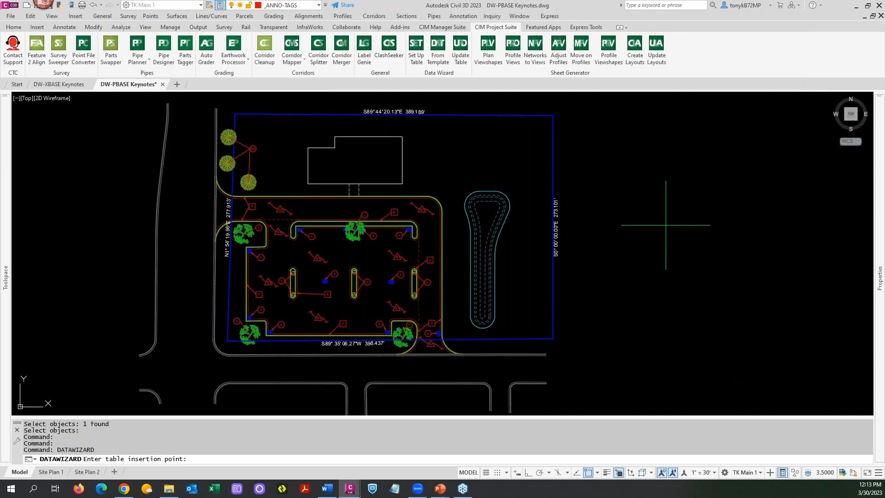
left_click(653, 211)
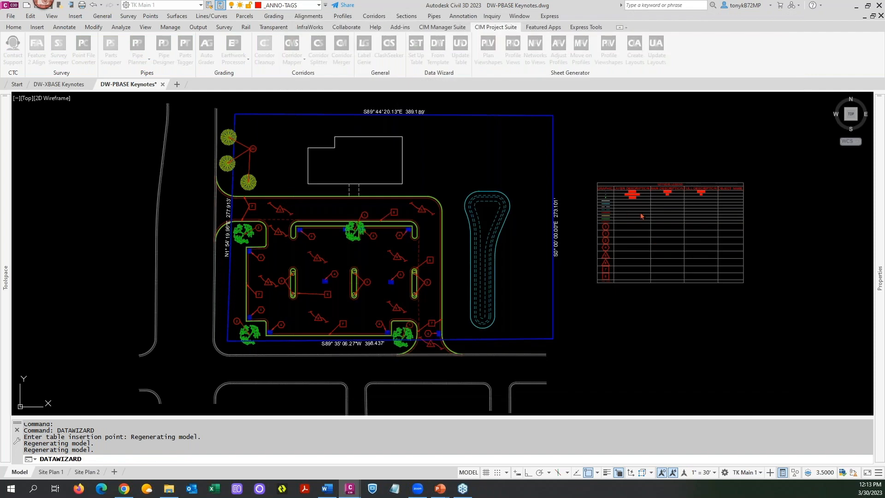
- Examine the inserted keynote legend's column headers, description entries, linetype samples and keynote symbols
scroll(640, 215, "up", 4)
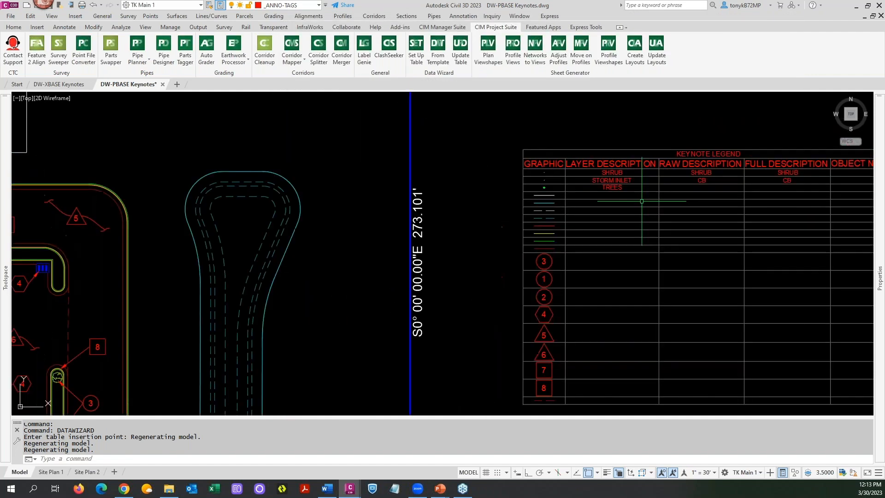
scroll(641, 201, "down", 2)
middle_click_drag(642, 201, 543, 202)
scroll(523, 187, "up", 4)
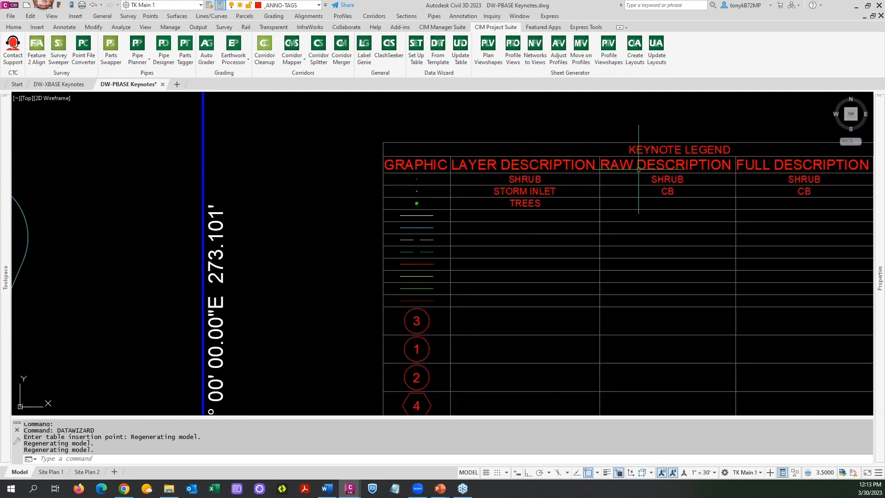
scroll(639, 169, "down", 2)
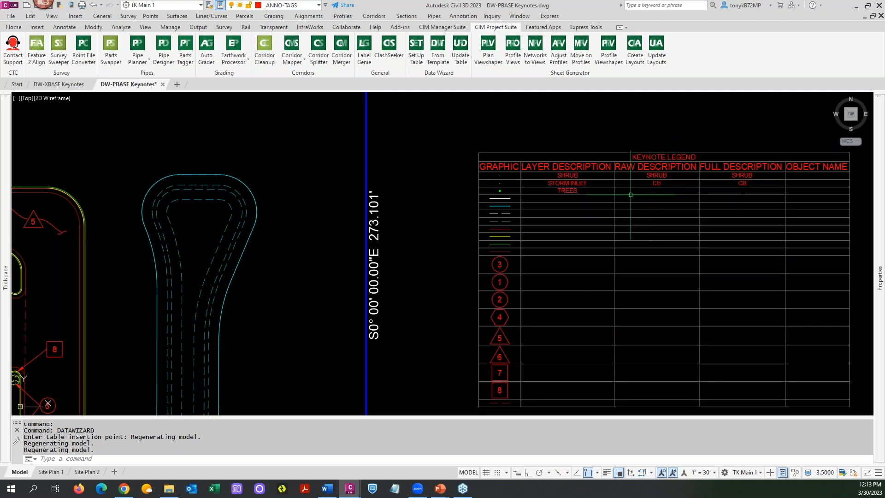
scroll(544, 194, "up", 3)
scroll(545, 193, "down", 6)
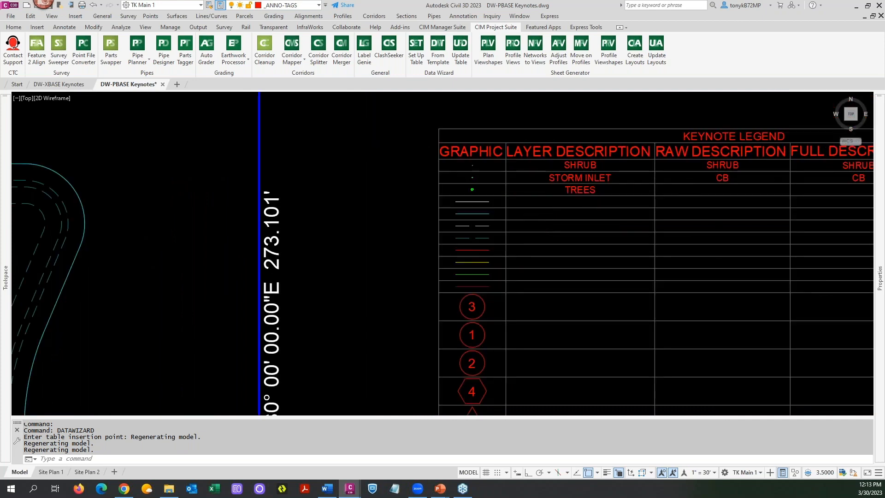
mouse_move(594, 207)
middle_mouse_down()
mouse_move(532, 185)
mouse_move(556, 183)
middle_mouse_up()
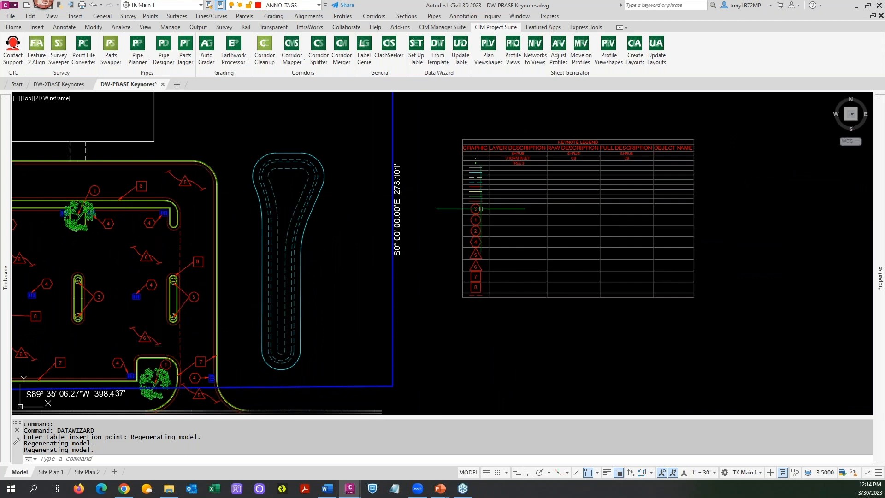
- Check the tag number and description attributes of the triangle keynote near the drive lane's northeast corner
scroll(654, 153, "up", 4)
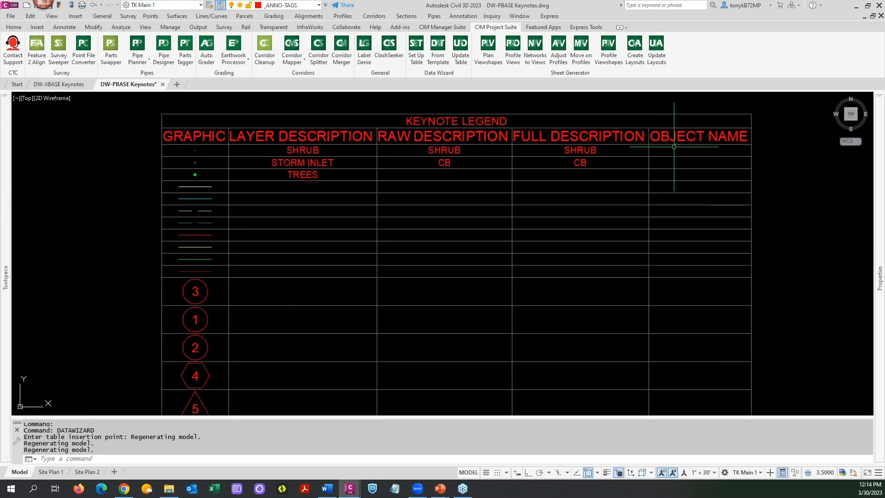
scroll(674, 148, "down", 4)
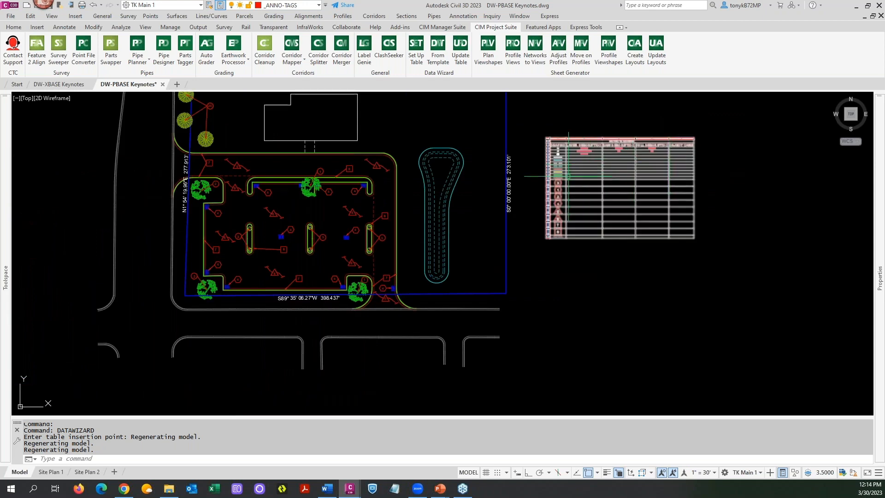
scroll(601, 146, "up", 5)
scroll(600, 146, "down", 2)
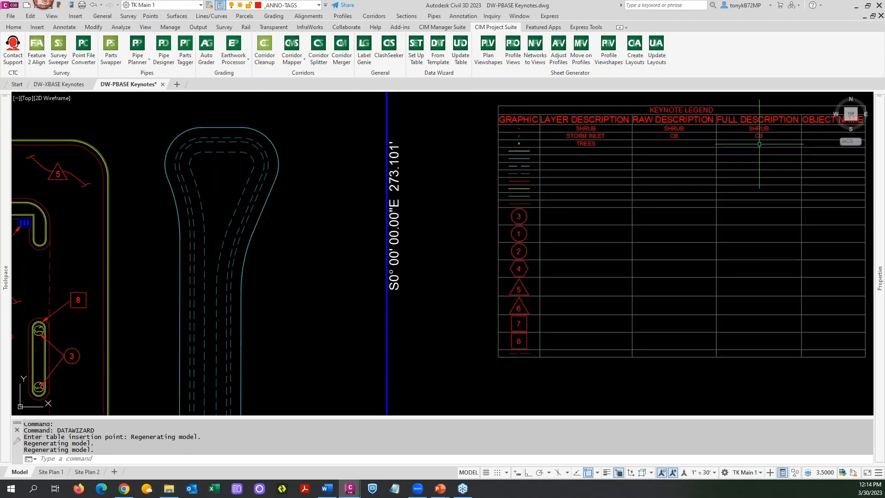
scroll(710, 148, "down", 2)
middle_click_drag(721, 168, 615, 179)
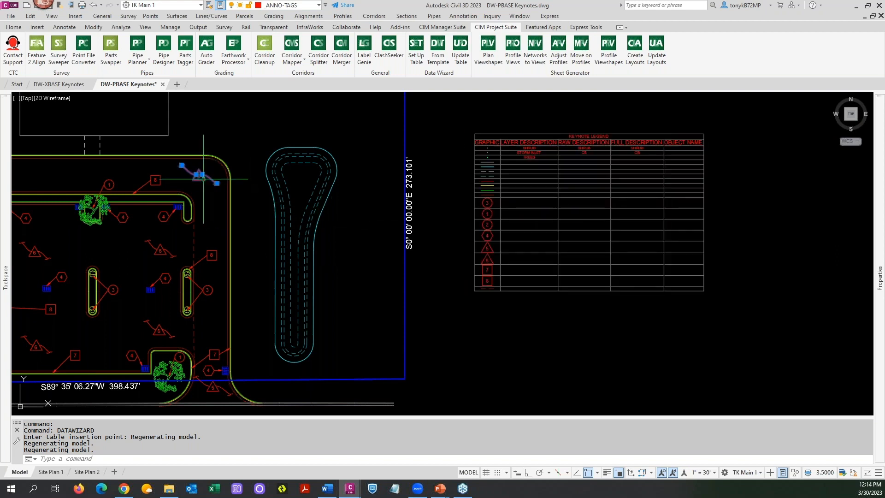
double_click(203, 177)
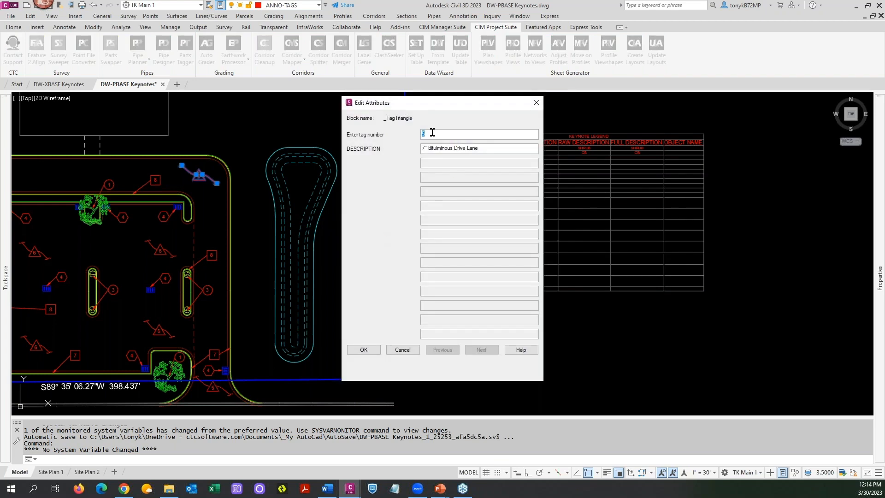
left_click_drag(433, 102, 487, 88)
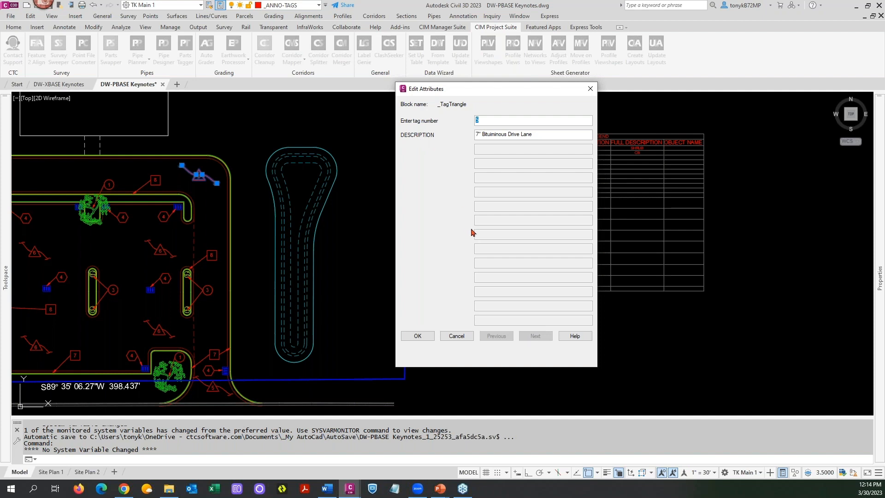
left_click(419, 336)
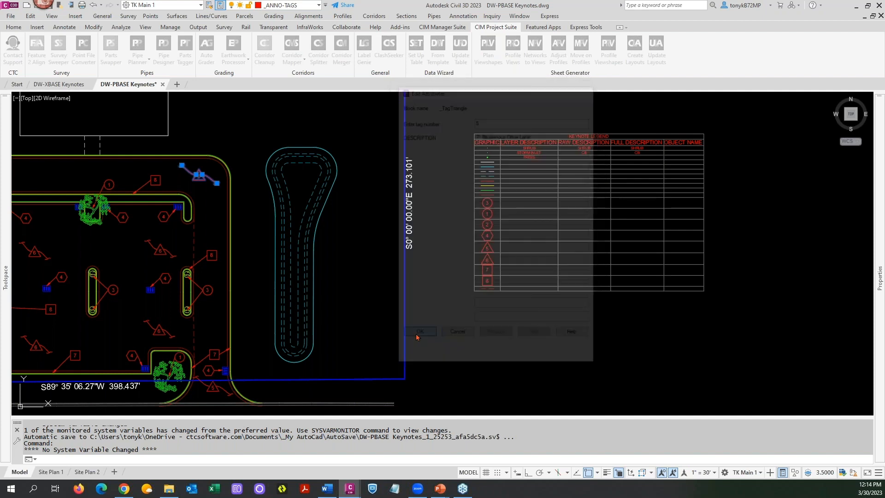
- Review the legend rows holding the circle, hexagon, triangle and square keynote symbols against the site plan
scroll(480, 280, "up", 5)
scroll(480, 280, "down", 4)
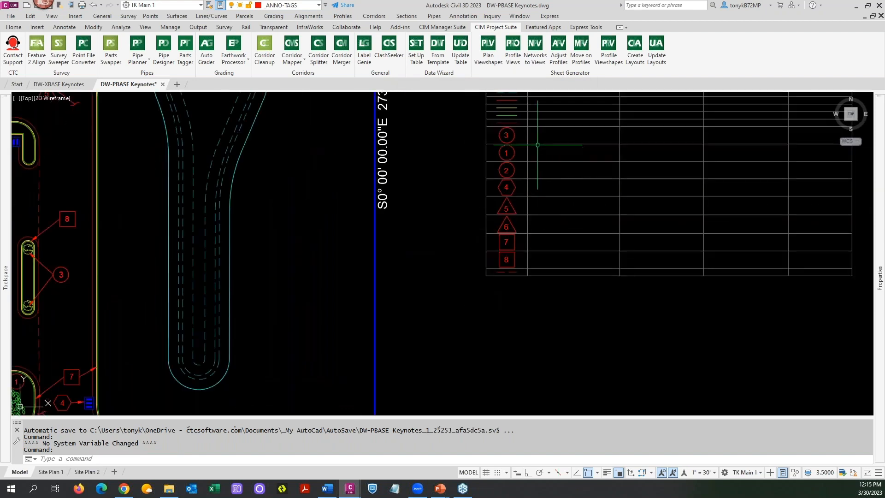
scroll(532, 159, "down", 2)
scroll(532, 159, "up", 4)
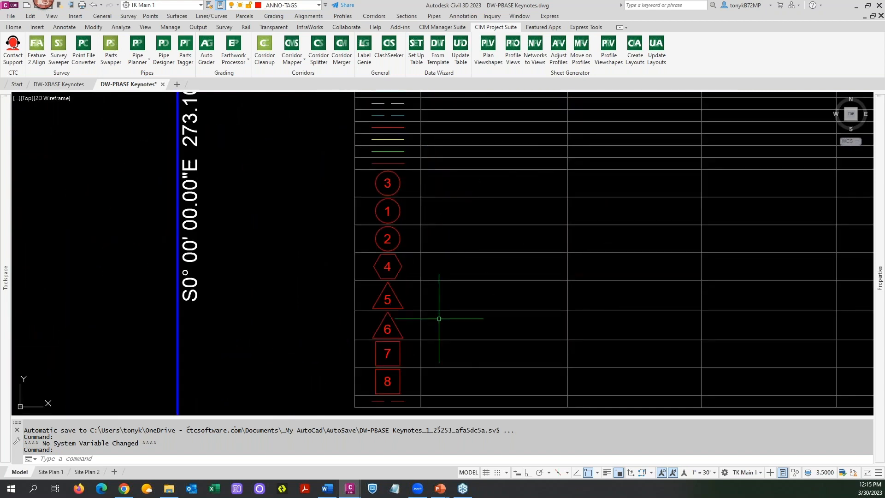
scroll(441, 315, "down", 5)
middle_click_drag(442, 301, 492, 252)
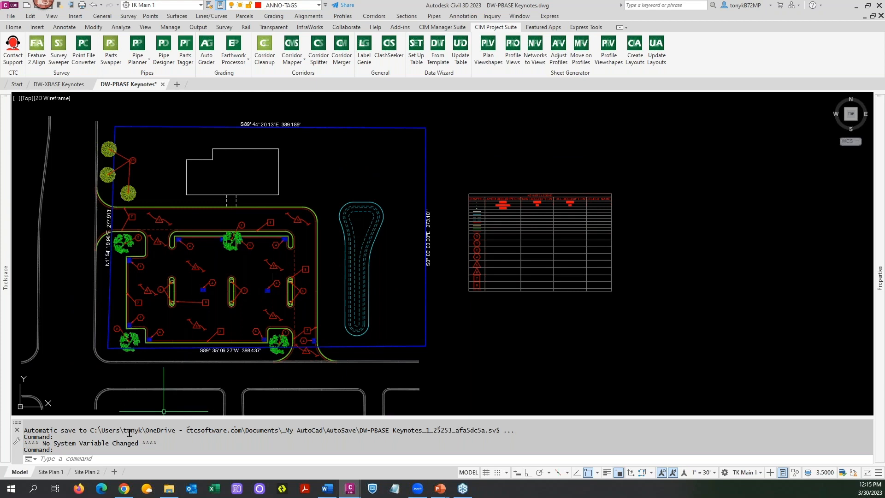
mouse_move(467, 161)
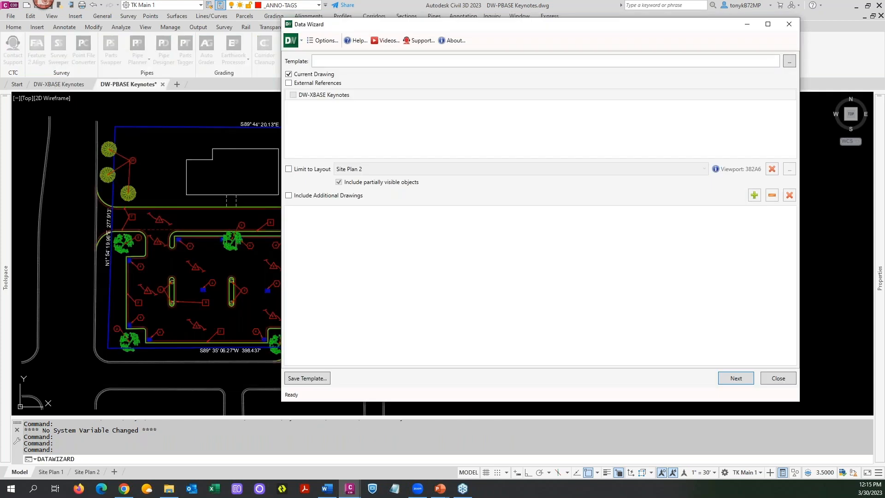
left_click_drag(515, 28, 470, 35)
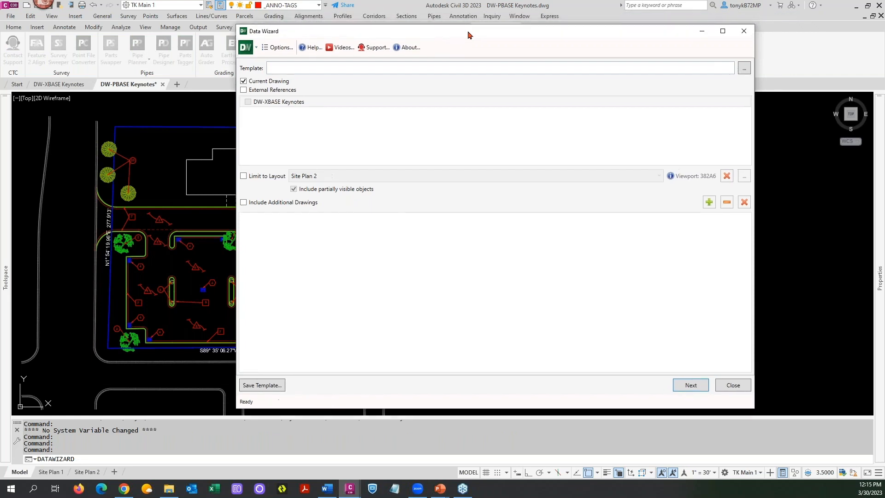
left_click(736, 385)
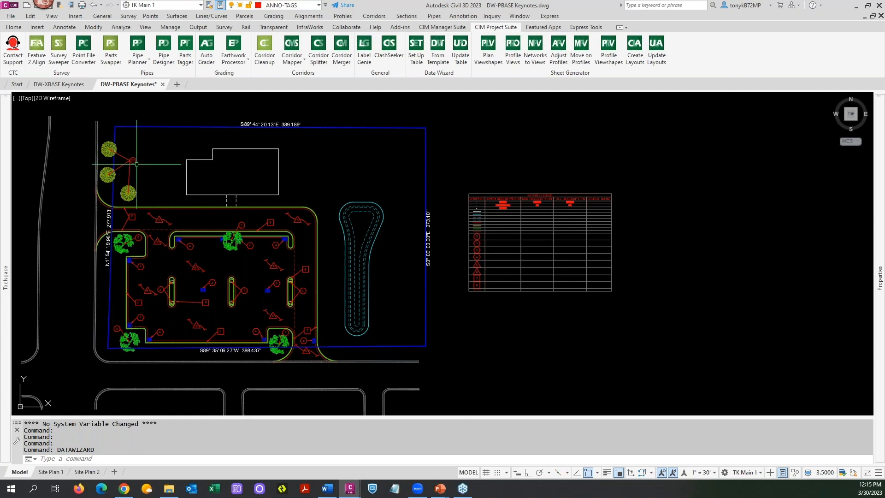
- Inspect keynote 20 beside the northwest trees, identify the external reference containing it, and compare it with the legend's keynote symbols
scroll(135, 163, "up", 4)
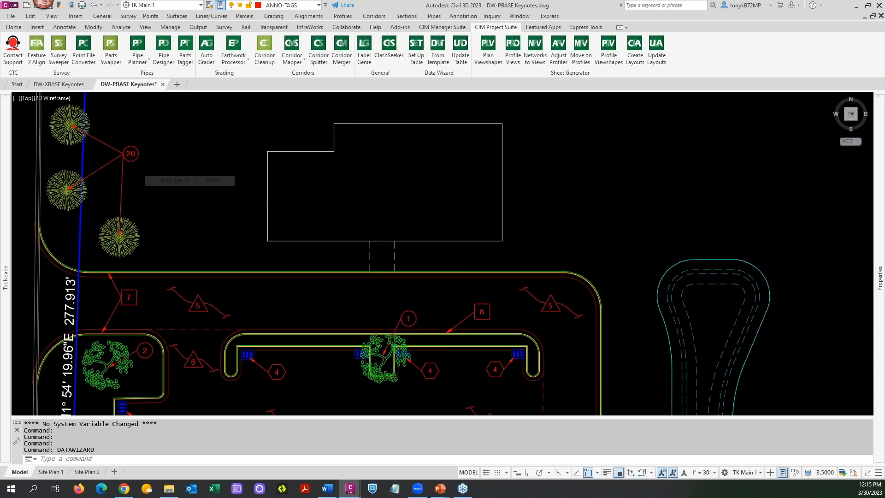
scroll(135, 164, "down", 4)
middle_click_drag(140, 168, 184, 175)
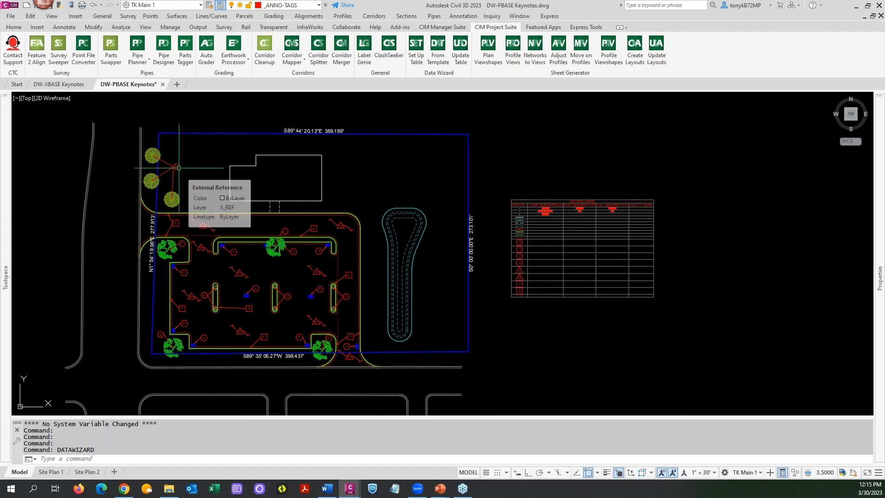
scroll(179, 169, "up", 2)
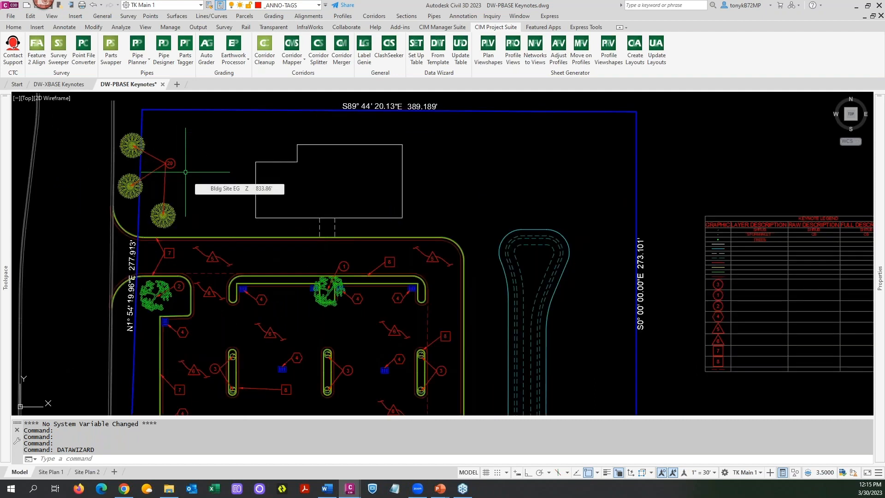
scroll(185, 172, "down", 4)
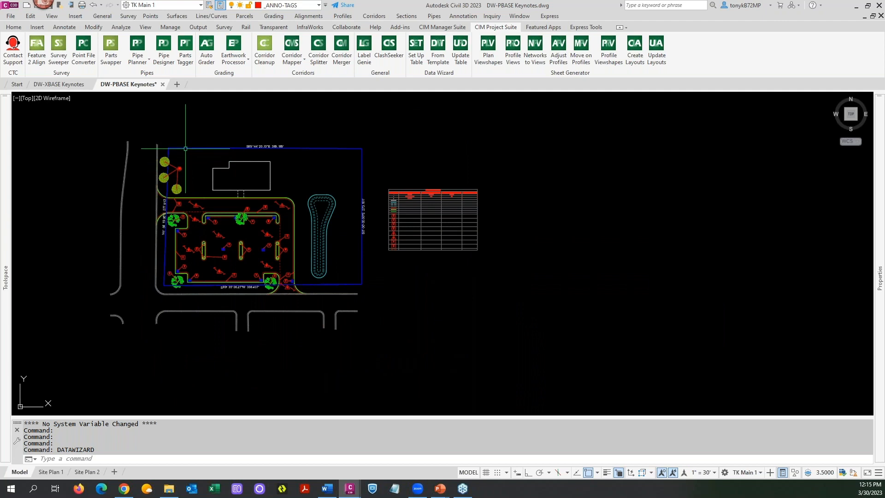
left_click(181, 177)
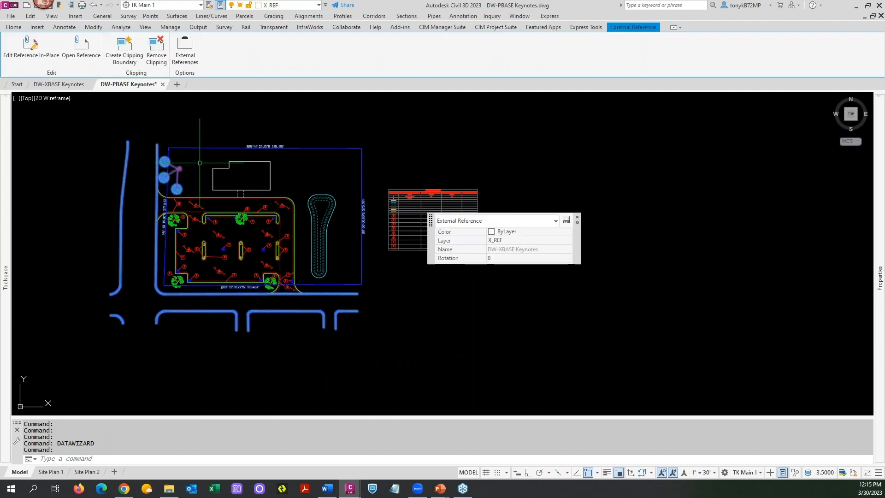
key("Escape")
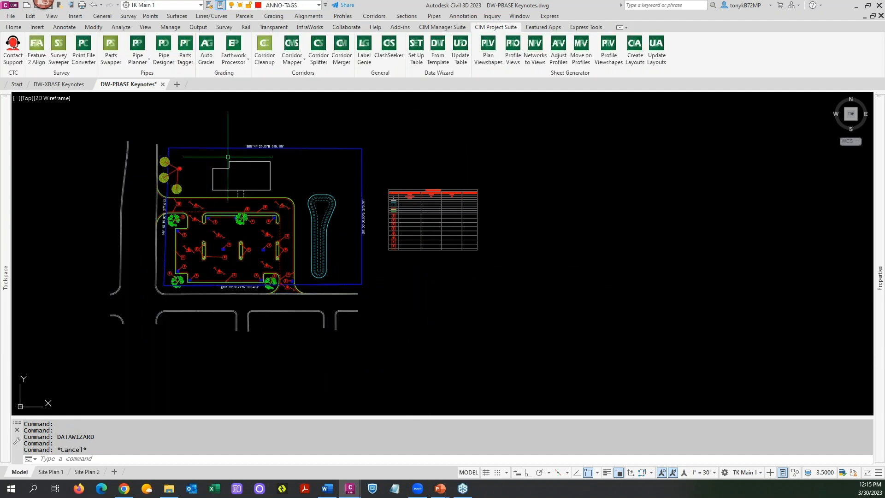
scroll(398, 215, "up", 6)
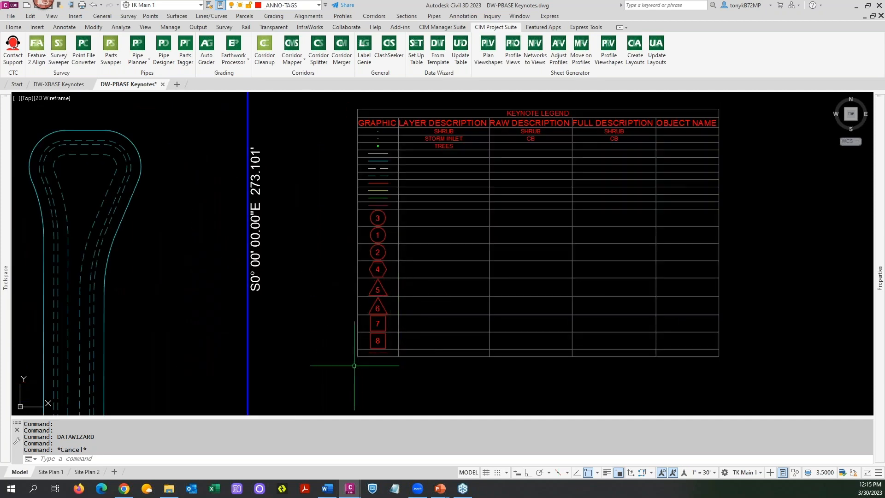
scroll(347, 354, "down", 4)
middle_click_drag(346, 217, 508, 166)
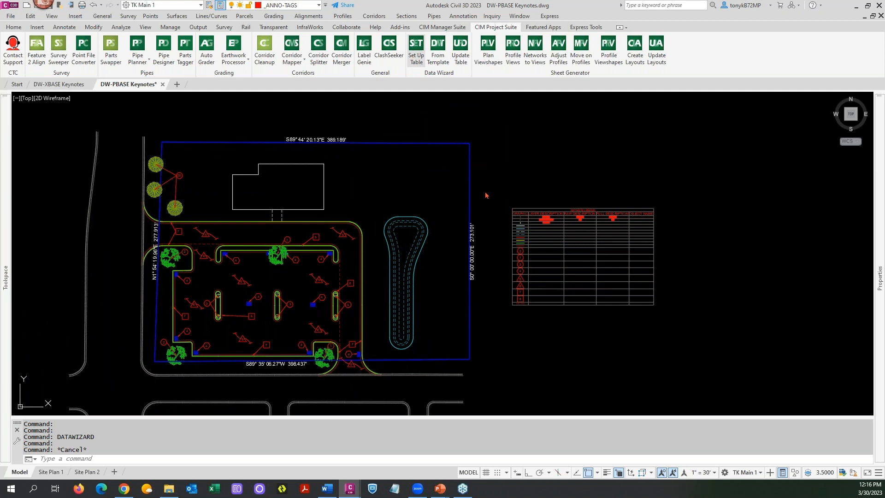
- Start a new Data Wizard table setup that includes the DW-XBASE Keynotes external reference and proceed to the object types
key("Return")
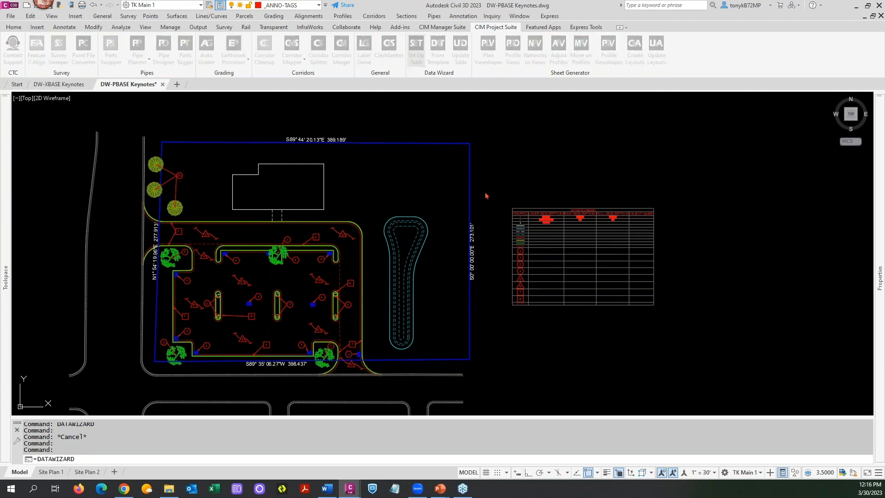
left_click(243, 90)
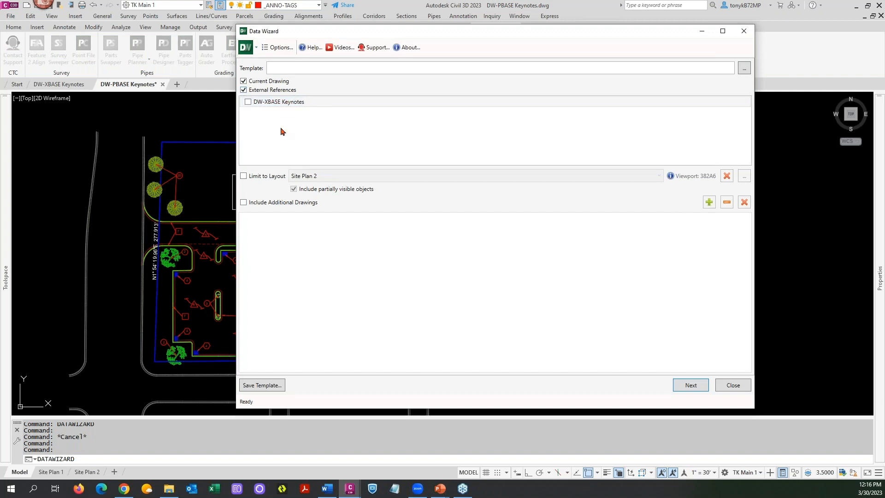
left_click(248, 103)
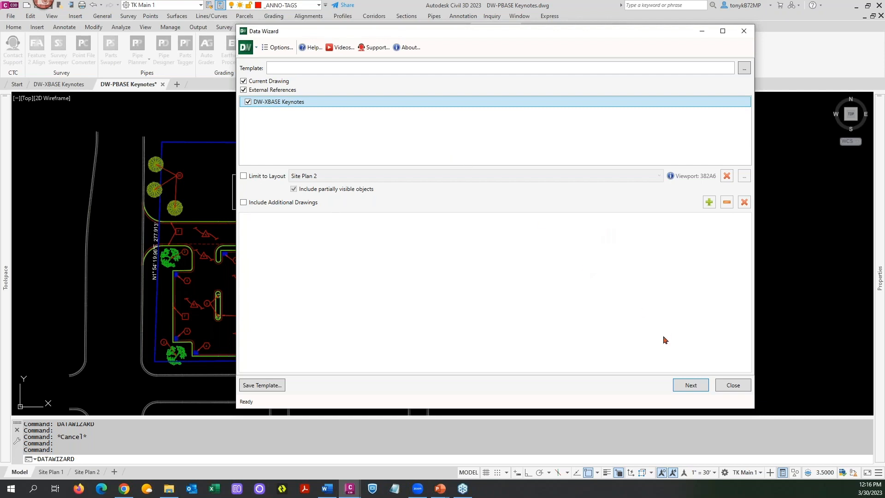
left_click(687, 386)
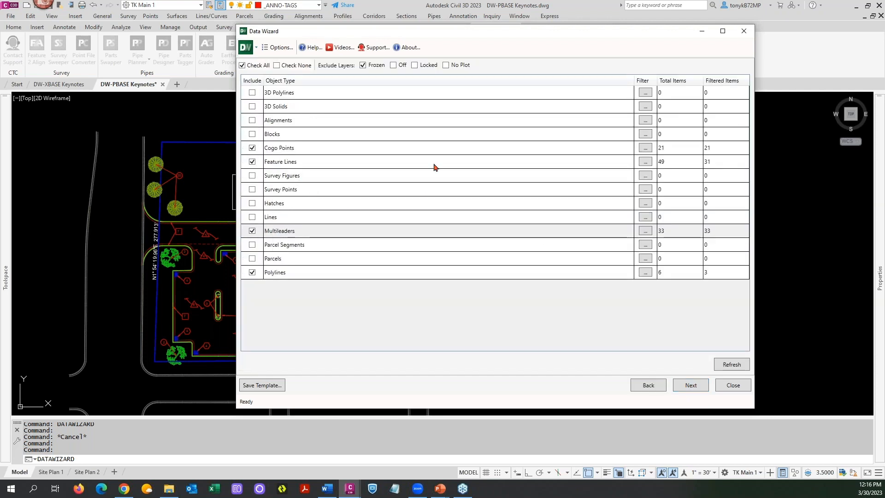
- Refresh the object types and exclude Cogo Points, Feature Lines and Polylines, leaving only Multileaders included
left_click(726, 365)
left_click(252, 148)
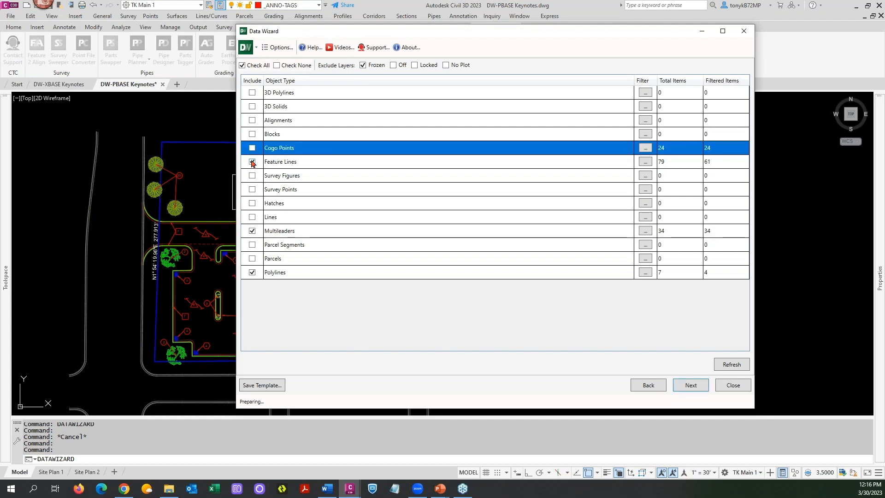
left_click(252, 162)
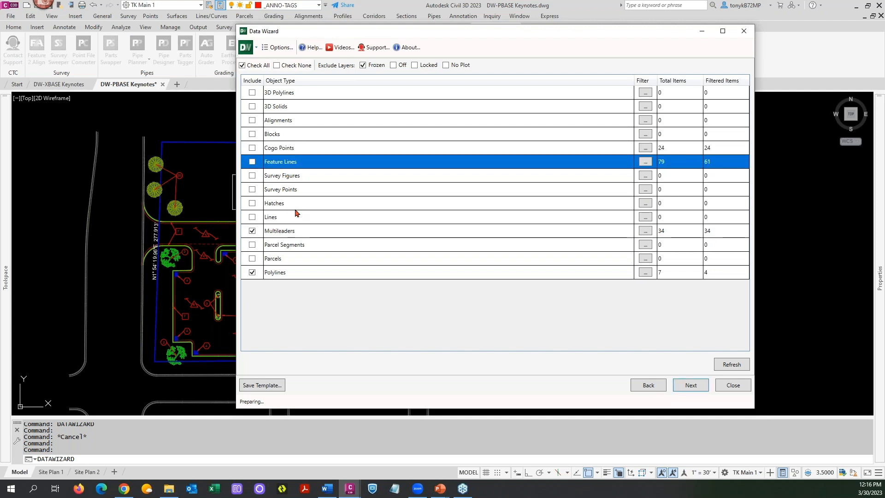
left_click(252, 148)
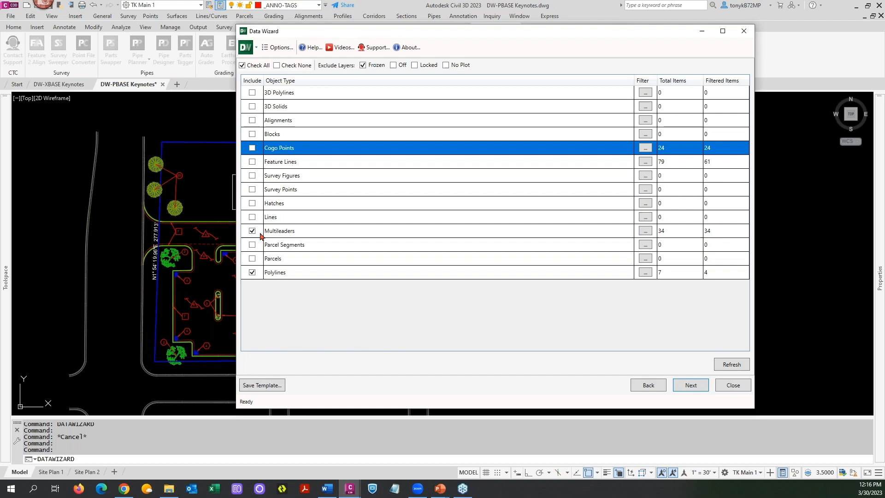
left_click(252, 272)
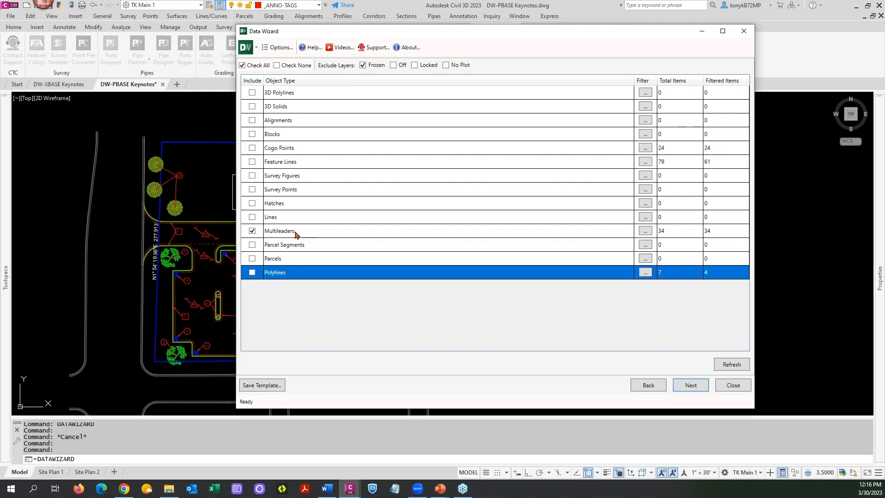
- Accept Combine Like Items grouping for the multileaders and list their individual keynotes on the data extraction page
left_click(645, 231)
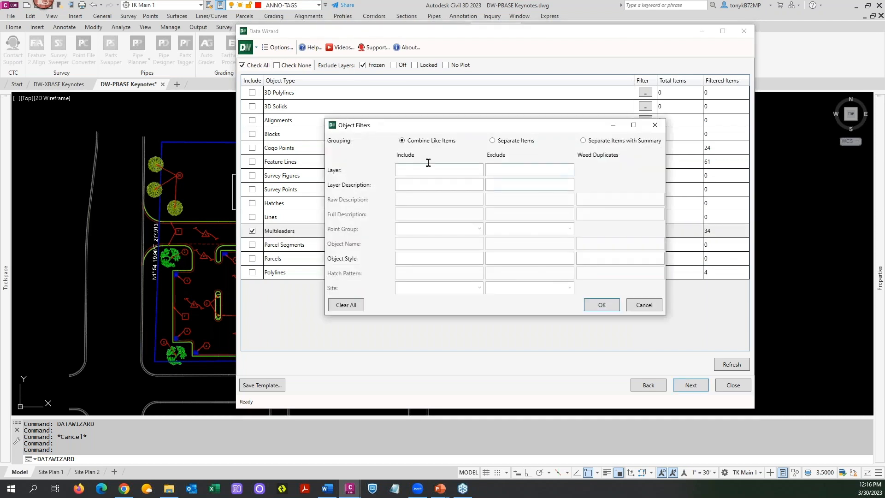
left_click(602, 305)
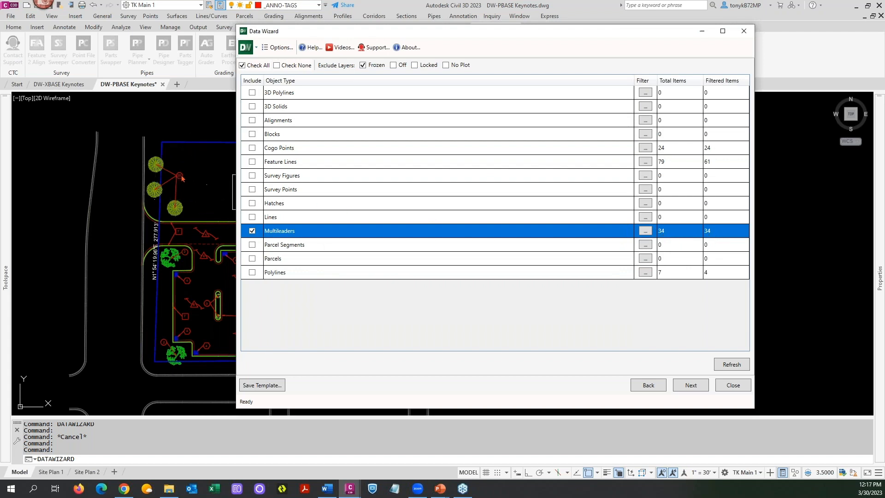
left_click(690, 386)
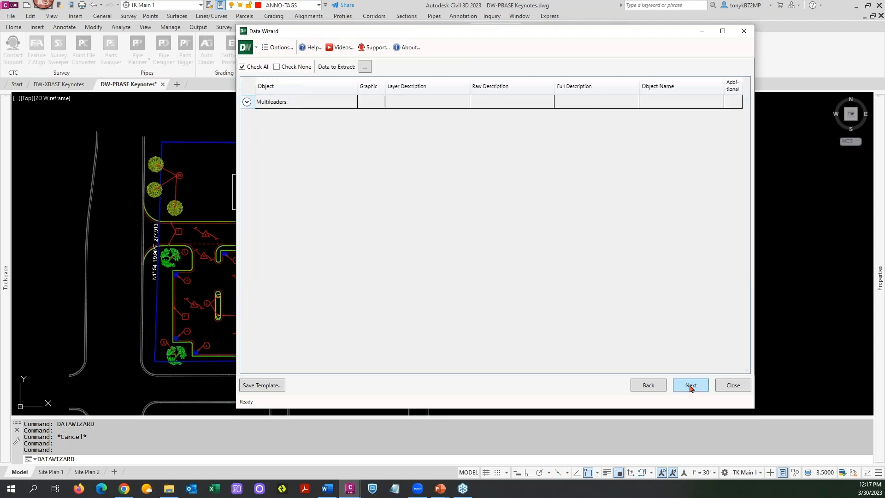
left_click(246, 102)
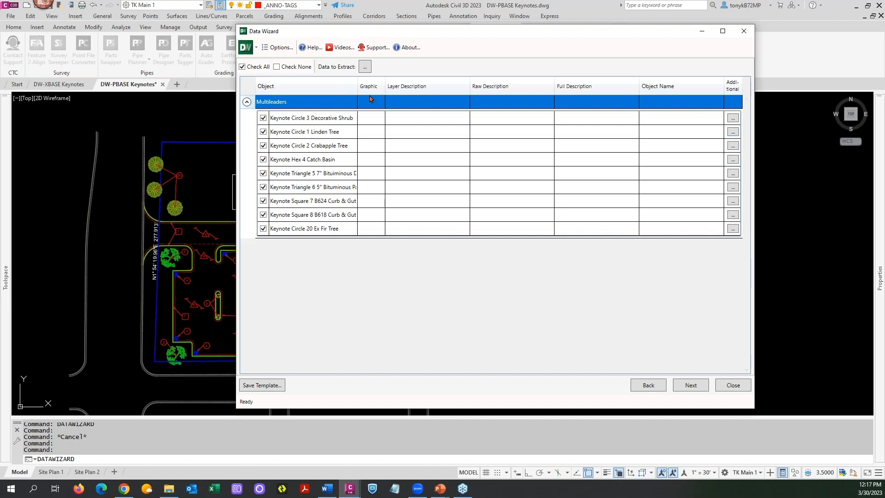
- Limit the data to extract to Graphic and Additional Data, excluding Layer Description, Raw Description, Full Description and Object Name
left_click(365, 67)
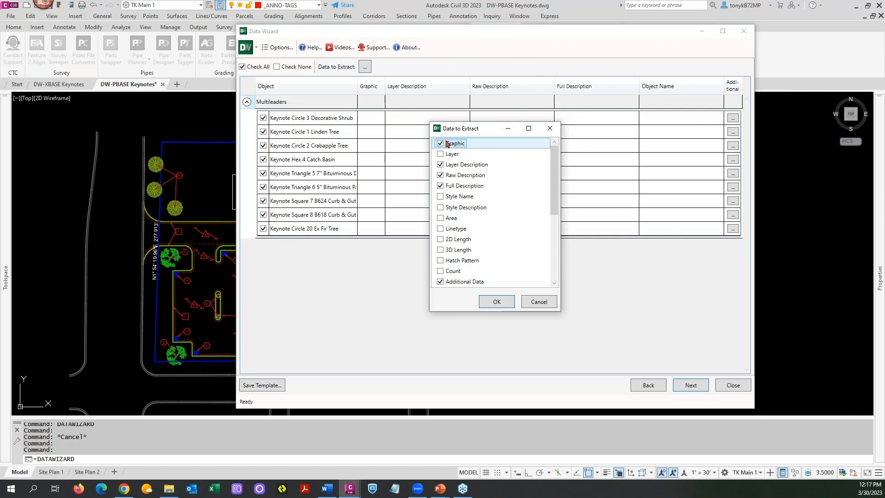
left_click(441, 164)
left_click(440, 176)
left_click(440, 186)
left_click_drag(553, 197, 555, 257)
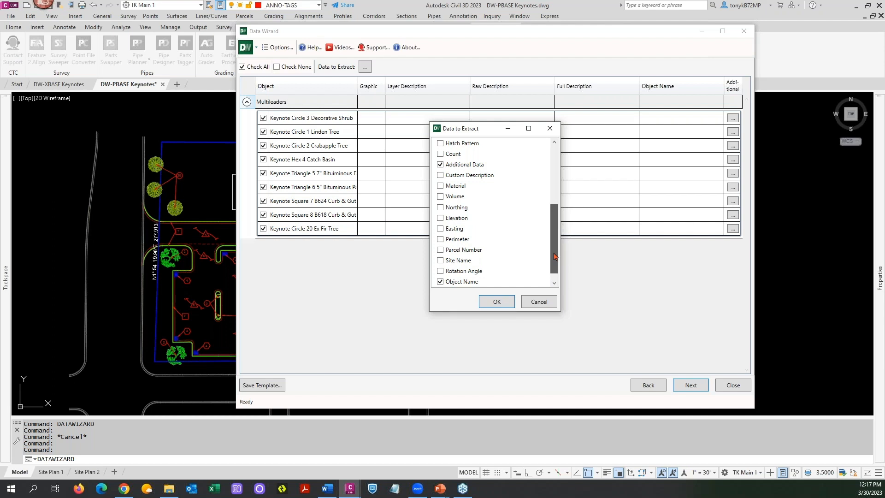
left_click(445, 281)
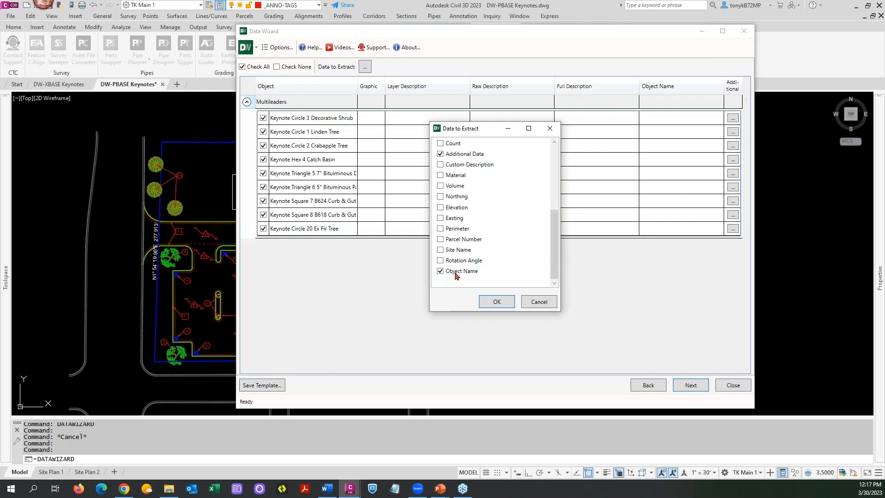
left_click_drag(554, 266, 546, 226)
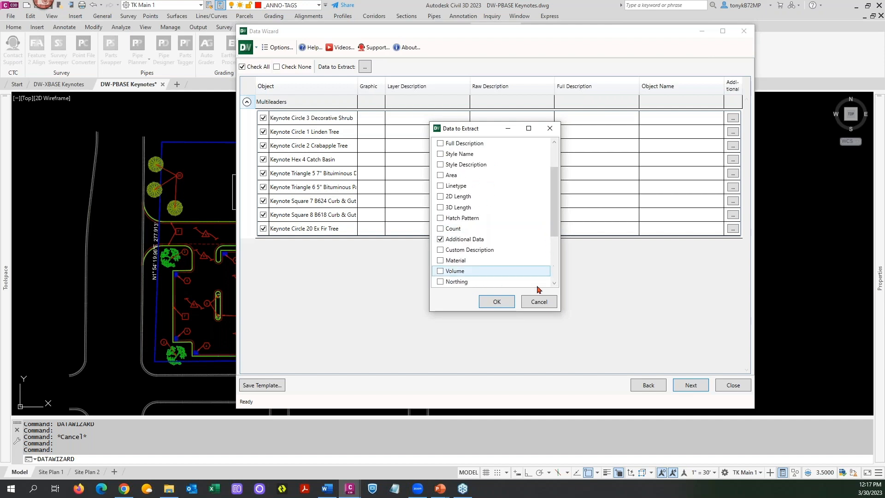
left_click(495, 302)
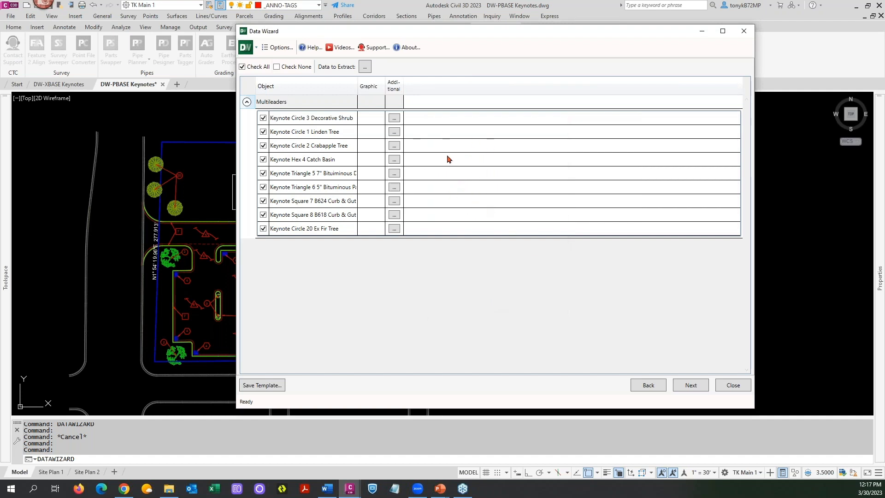
- Include the DESCRIPTION attribute in the additional data for Keynote Circle 3 Decorative Shrub, leaving TAGNUMBER out
left_click(394, 119)
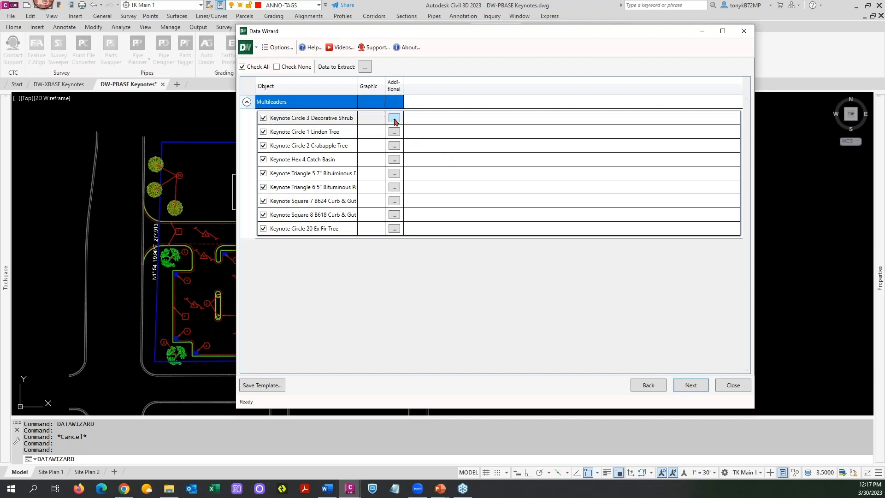
left_click(394, 118)
left_click_drag(433, 116, 514, 92)
left_click(453, 123)
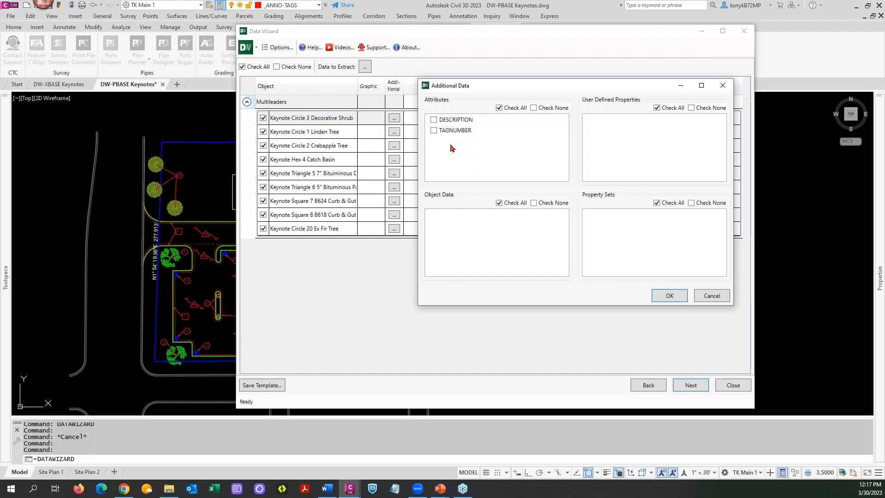
left_click(434, 121)
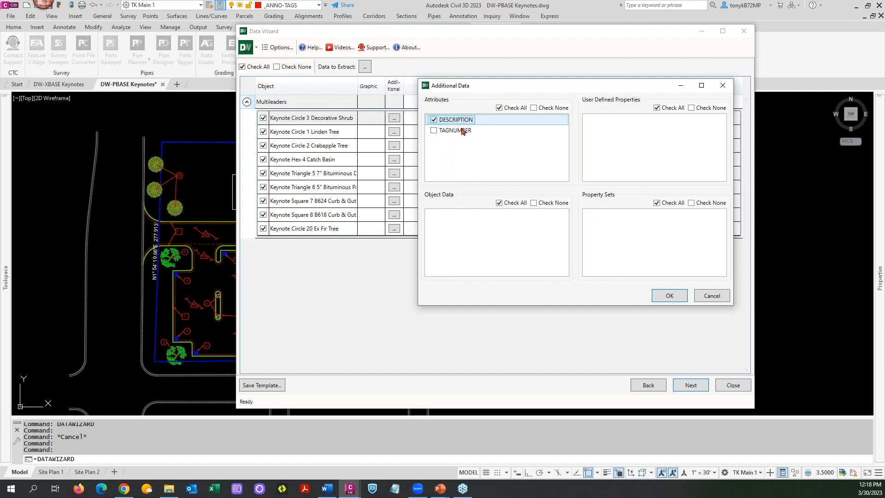
left_click(669, 296)
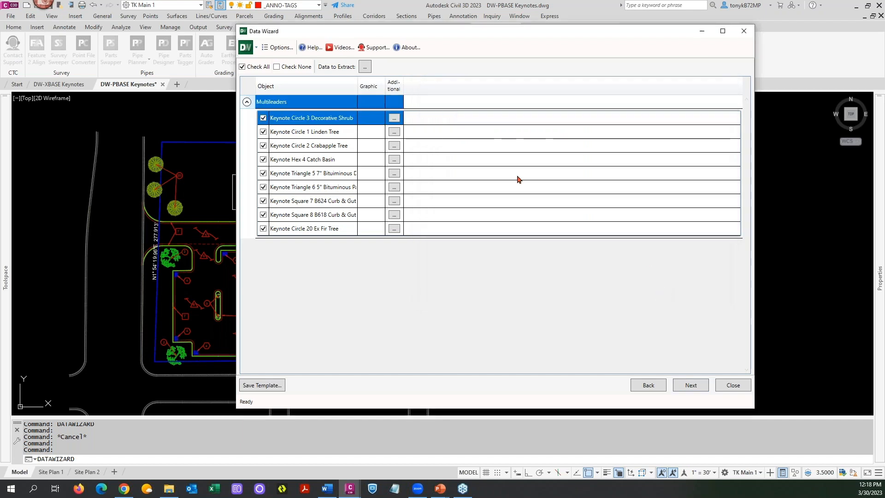
- Include the DESCRIPTION attribute in the additional data for Keynote Circle 1 Linden Tree and Keynote Circle 2 Crabapple Tree
left_click(392, 133)
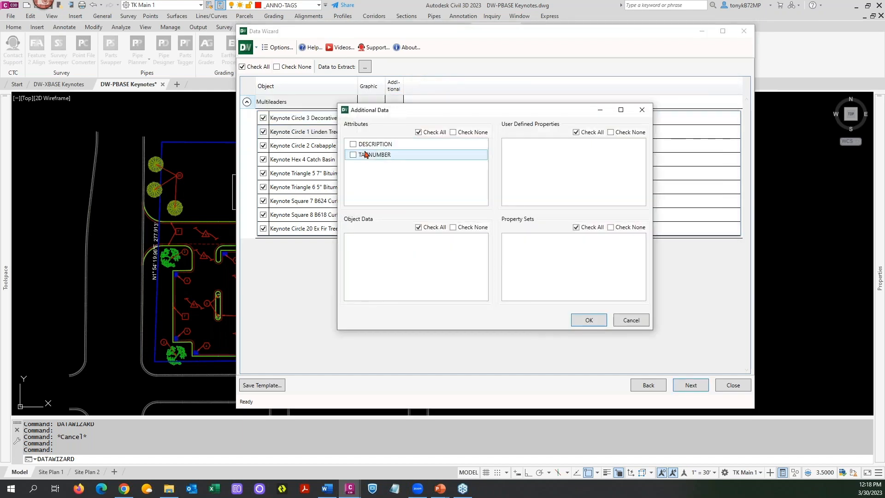
left_click(354, 145)
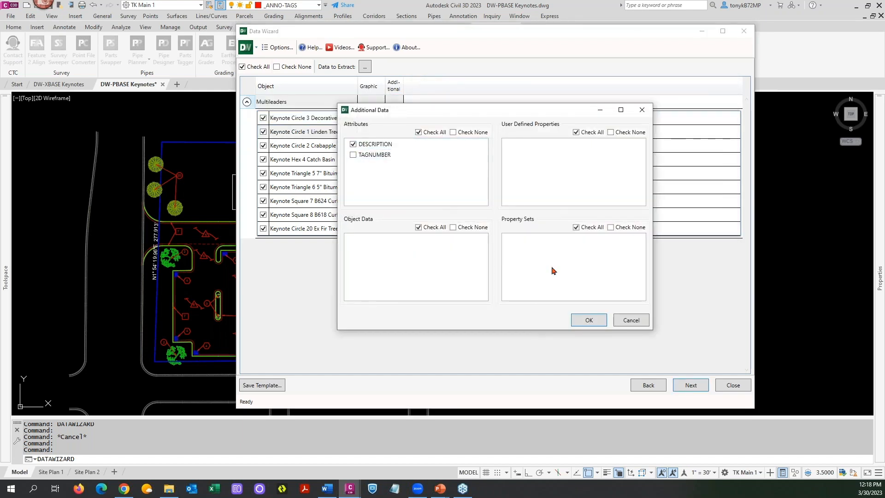
left_click(586, 319)
left_click(394, 146)
left_click(353, 144)
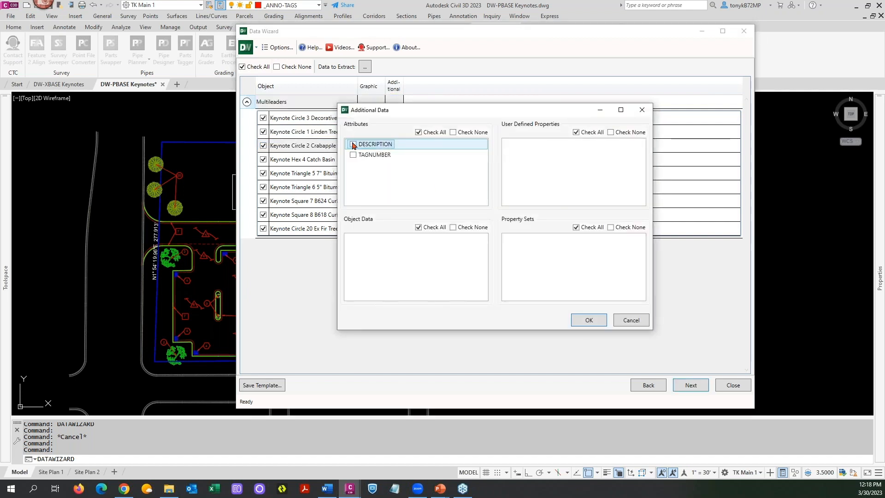
left_click(588, 320)
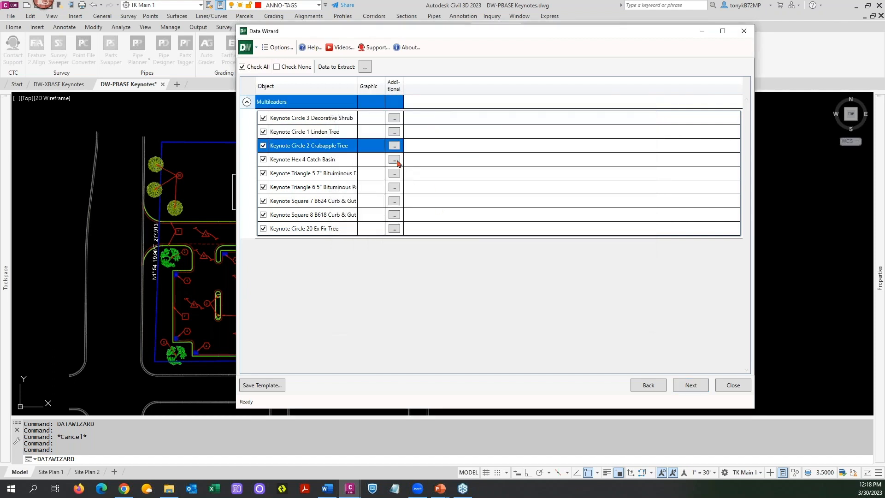
- Include the DESCRIPTION attribute in the additional data for the Hex 4 Catch Basin, Triangle 5 and Triangle 6 keynotes
left_click(394, 159)
left_click(353, 144)
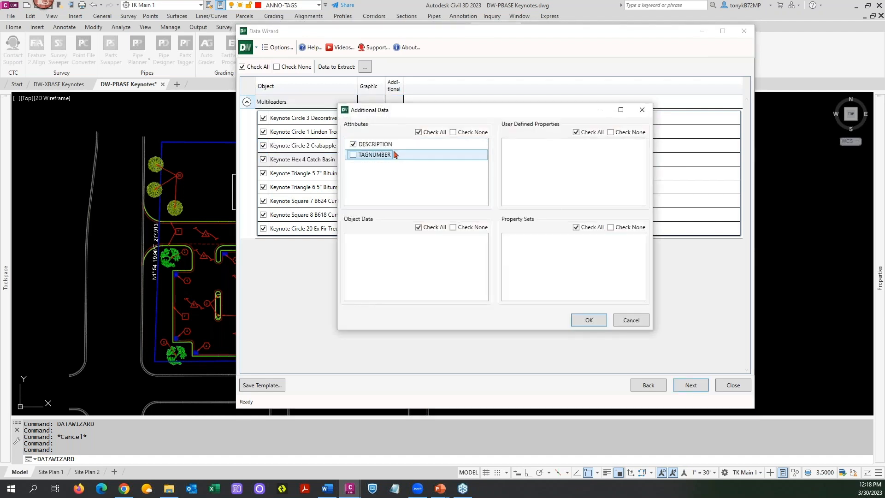
left_click(583, 320)
left_click(394, 174)
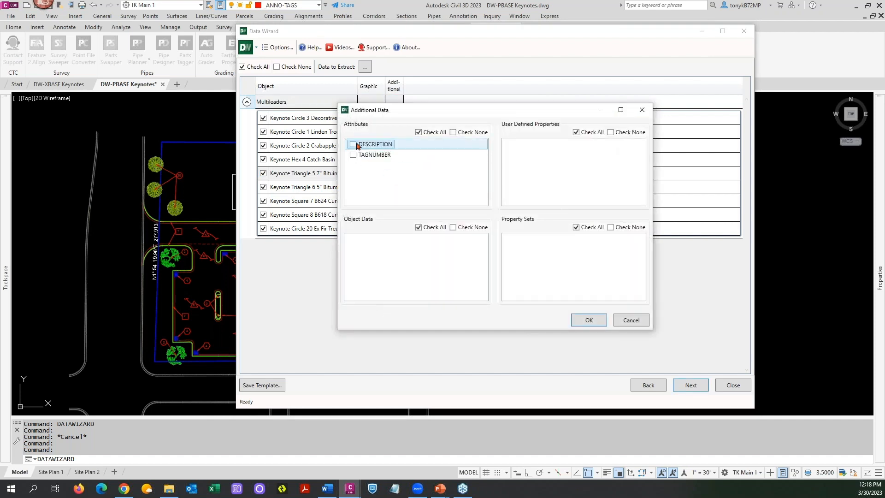
left_click(585, 321)
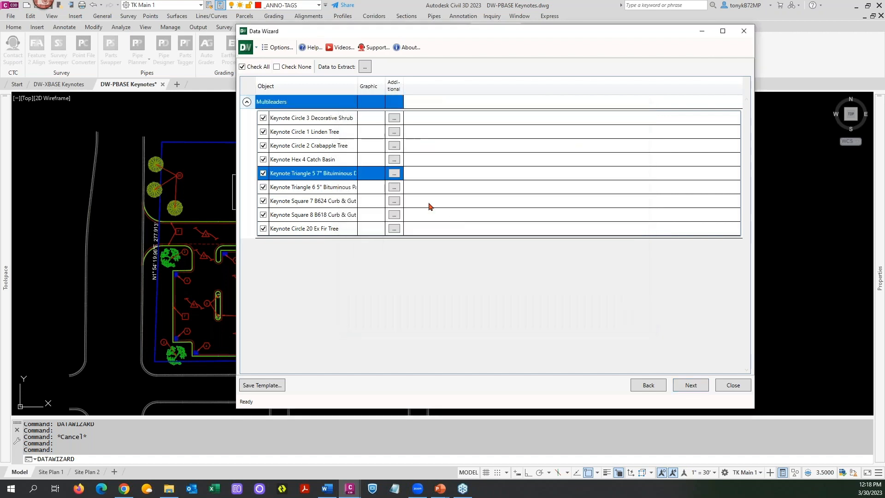
left_click(394, 188)
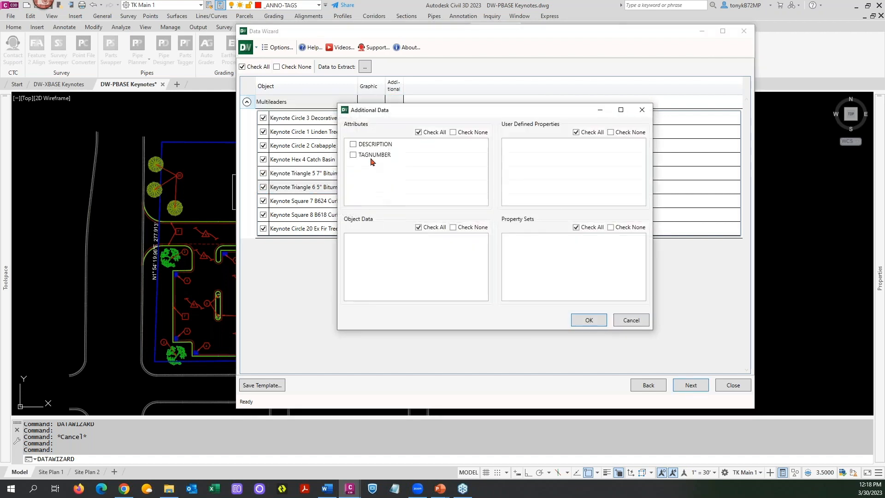
left_click(353, 144)
left_click(581, 324)
- Include the DESCRIPTION attribute in the additional data for the Square 7, Square 8 and Circle 20 Ex Fir Tree keynotes
left_click(394, 201)
left_click(353, 144)
left_click(583, 319)
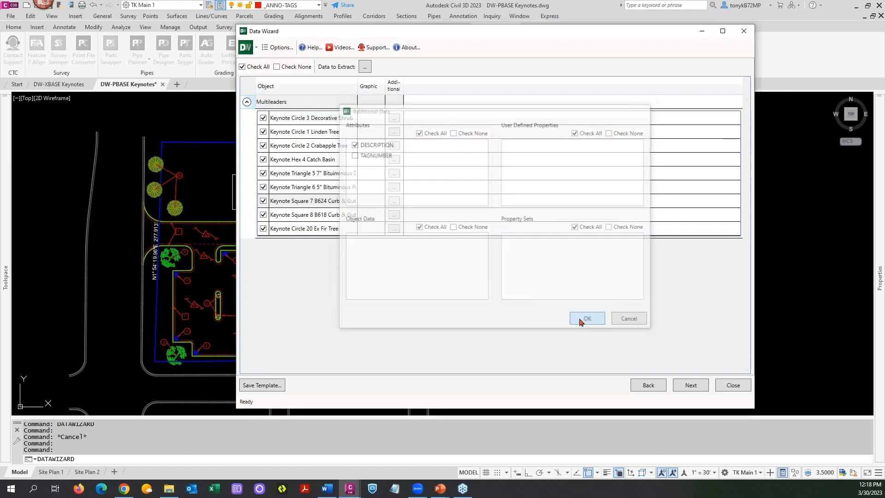
left_click(394, 215)
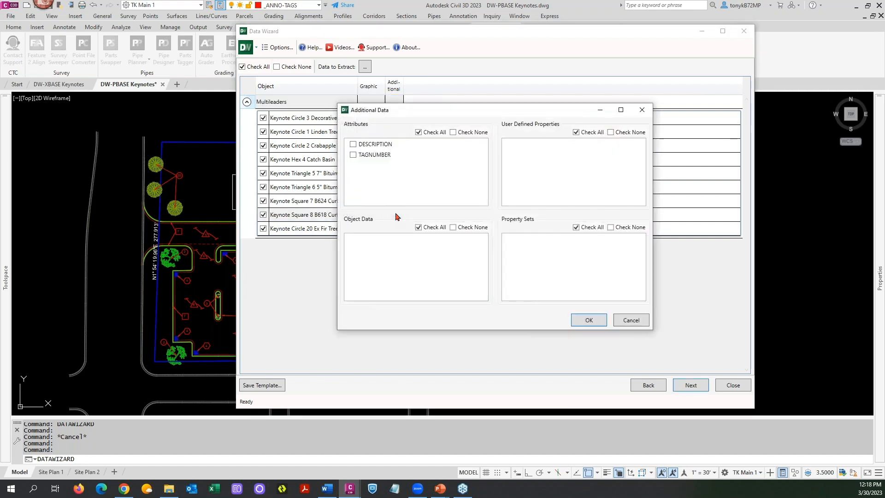
left_click(352, 145)
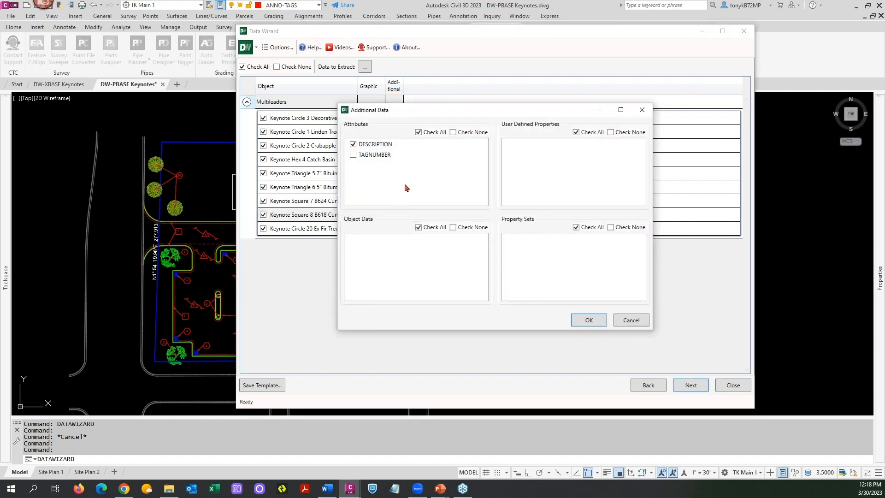
left_click(585, 320)
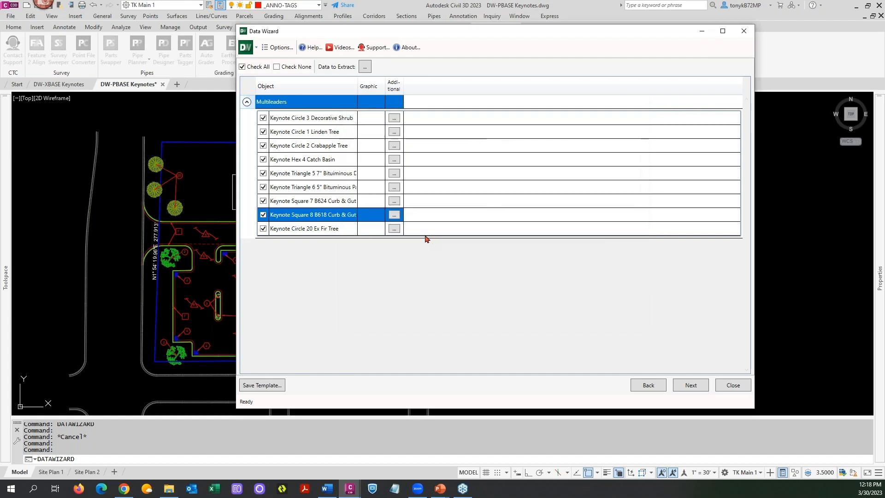
left_click(394, 229)
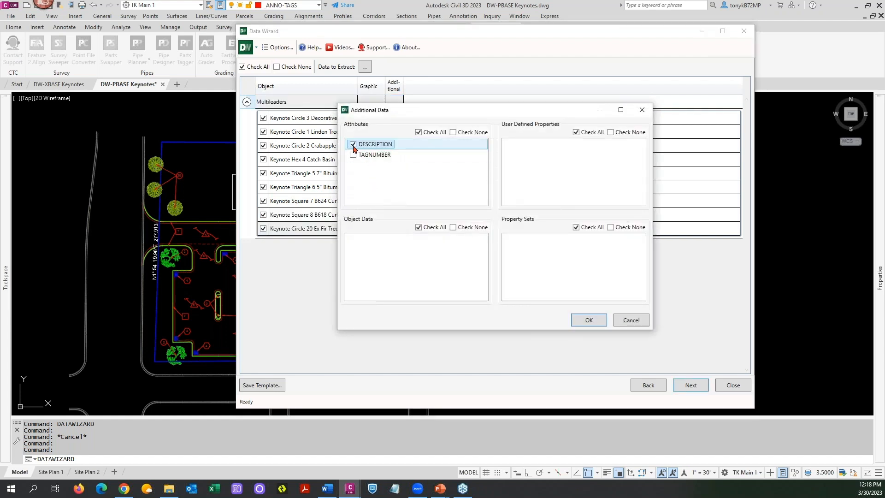
left_click(580, 322)
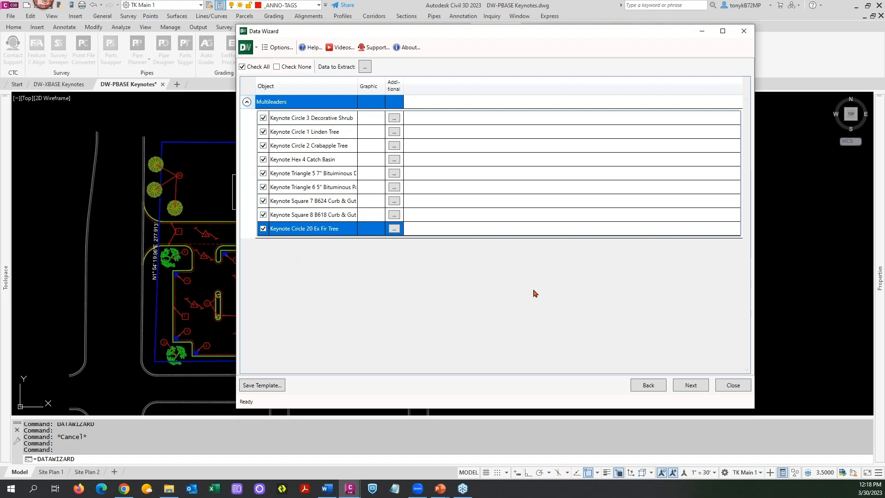
- Proceed to the table output settings and expand the Multileaders group to review its descriptions and row order
left_click(690, 385)
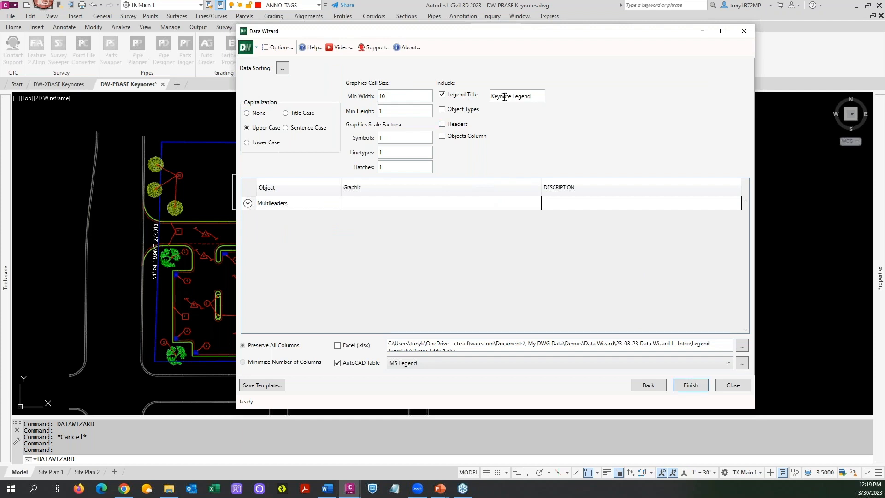
left_click(248, 204)
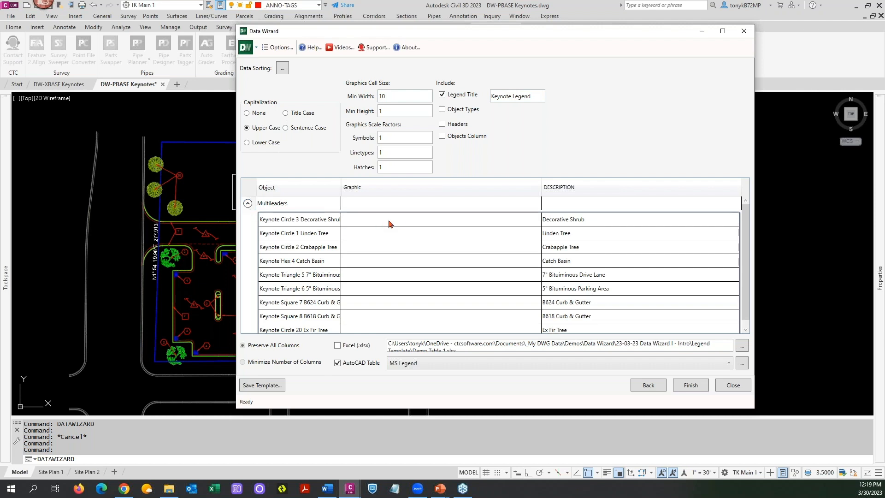
scroll(391, 224, "down", 1)
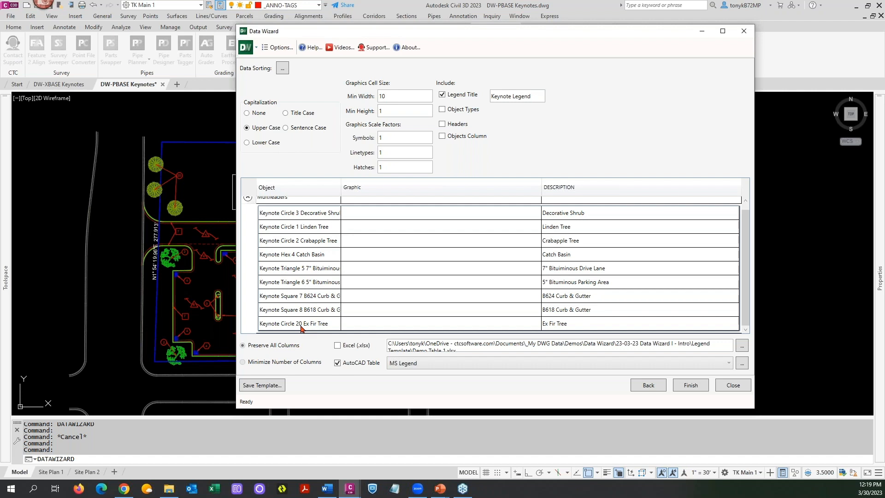
key("ctrl")
- Turn on Sort Object Groups with Multileaders sorted by Object, and check the new row order in the expanded group
left_click(282, 69)
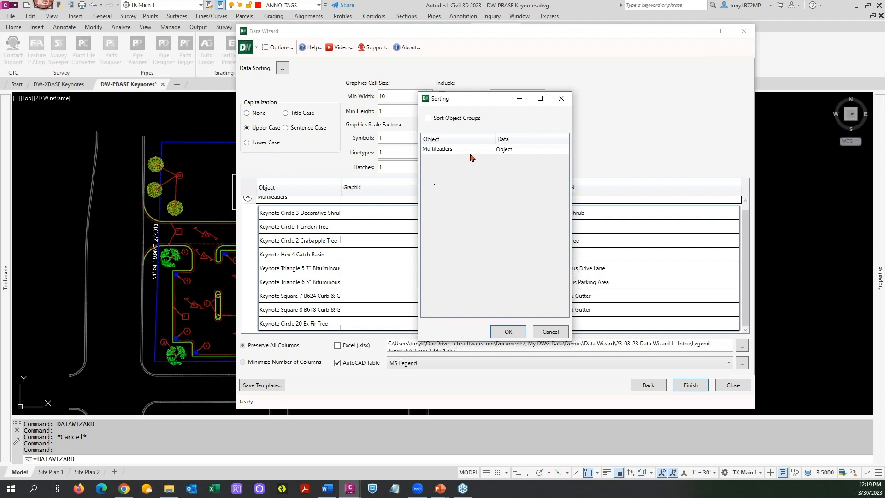
left_click(515, 152)
left_click(540, 151)
left_click(540, 152)
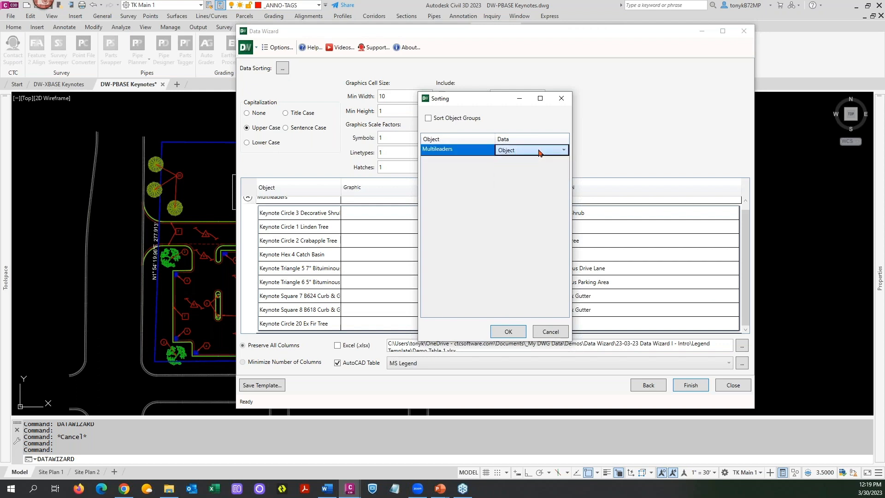
left_click(429, 118)
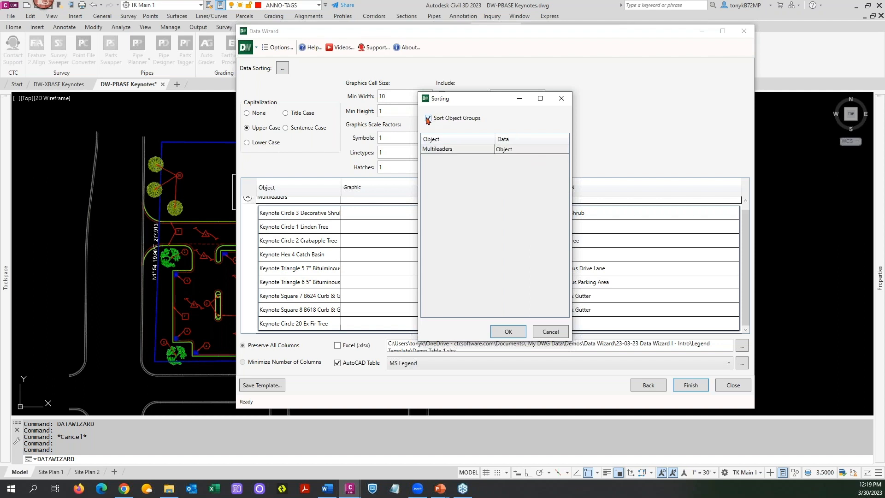
left_click(508, 331)
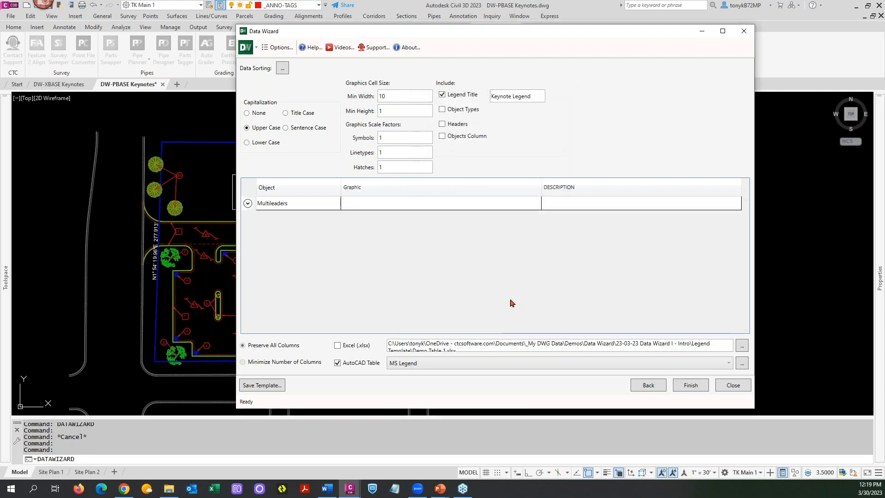
left_click(247, 203)
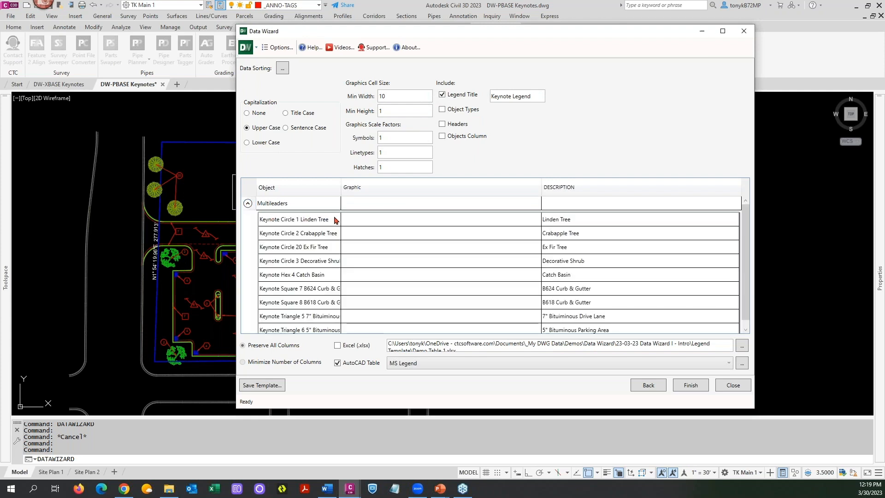
scroll(335, 225, "down", 1)
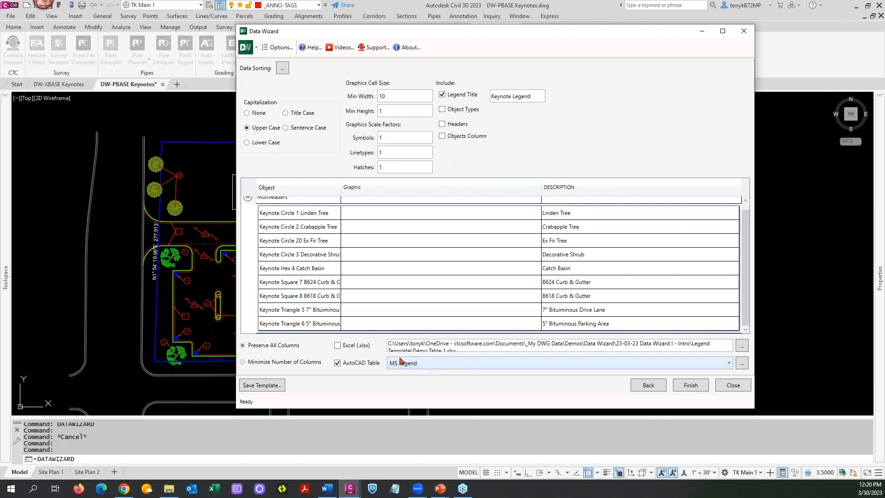
- Finish the Keynote Legend as an AutoCAD table in the MS Legend style and insert it just east of the existing legend table
left_click(383, 364)
left_click(687, 386)
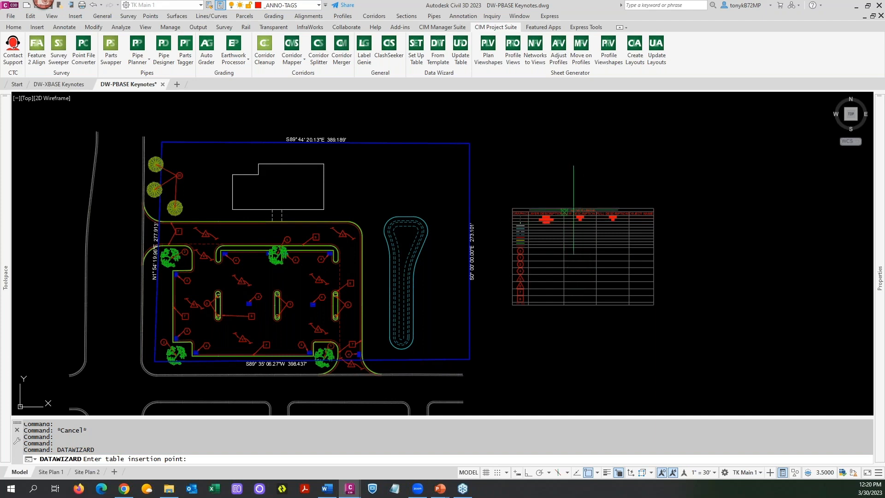
middle_click_drag(541, 183, 399, 160)
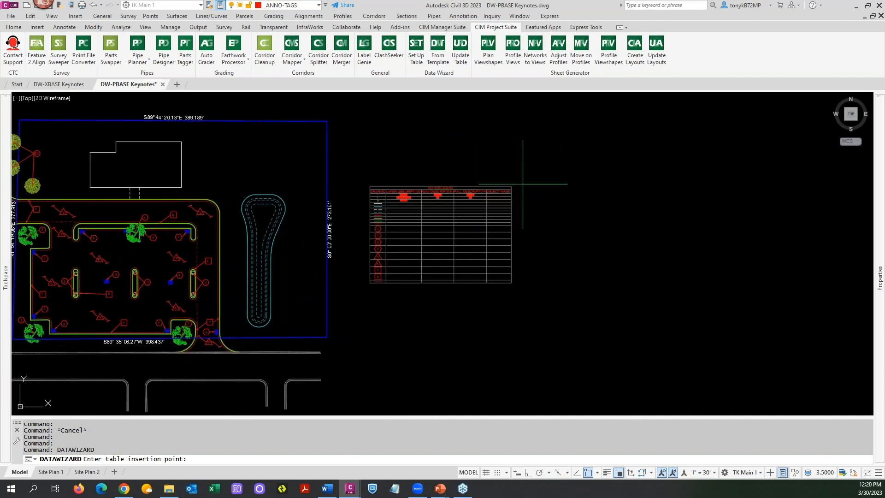
left_click(524, 186)
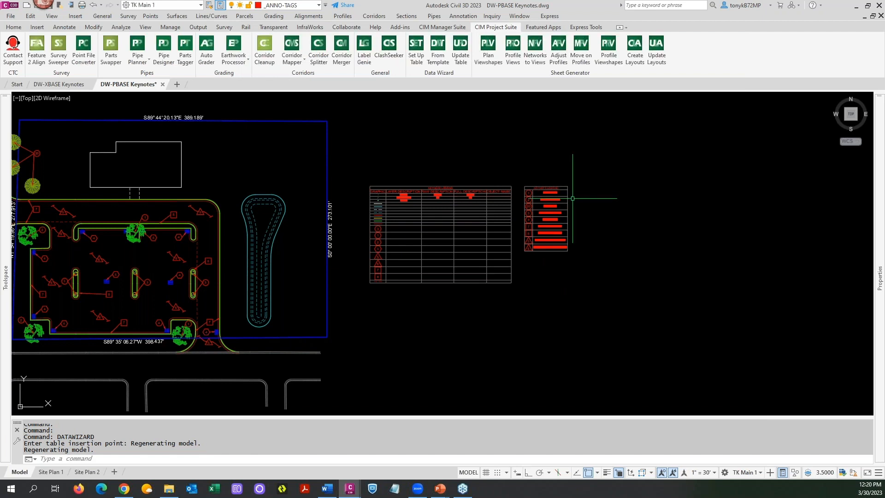
- Examine the graphics, descriptions and row order of the newly inserted Keynote Legend, comparing it with the wider legend table beside it
scroll(570, 199, "up", 4)
scroll(569, 196, "up", 2)
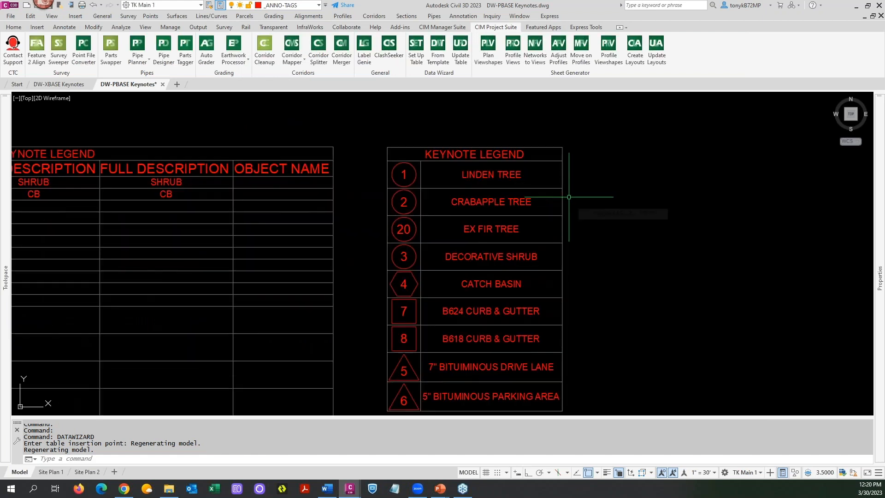
scroll(568, 197, "down", 4)
scroll(565, 197, "up", 4)
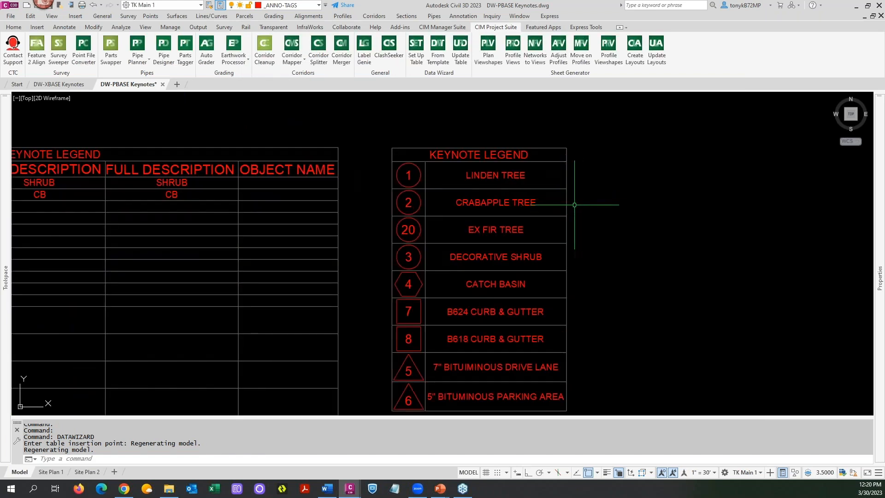
scroll(558, 206, "down", 2)
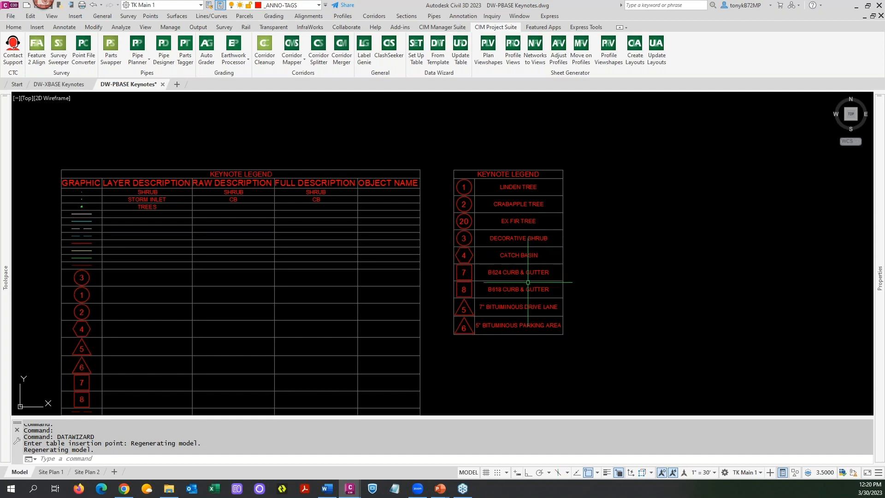
left_click(511, 295)
key("Escape")
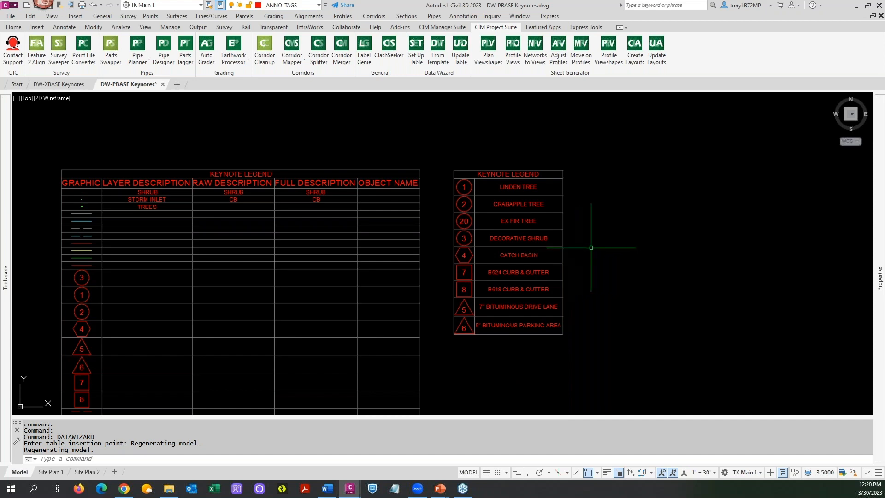
scroll(592, 246, "down", 2)
scroll(592, 246, "down", 2)
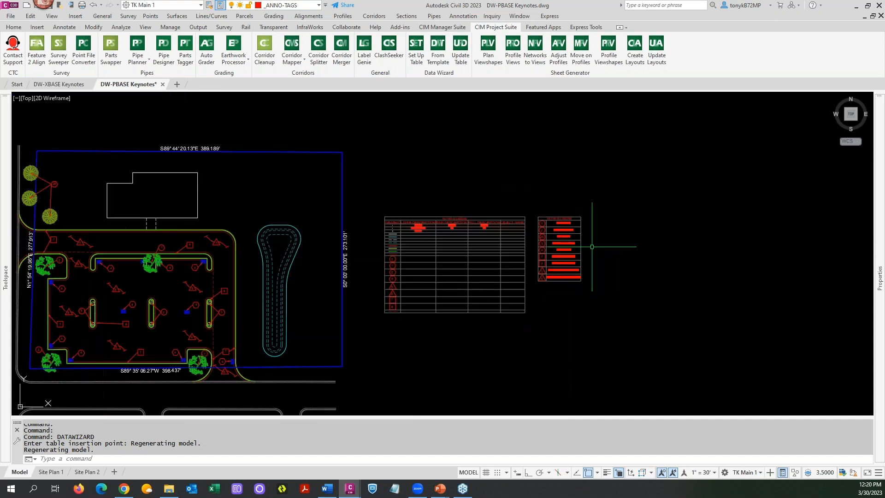
- Browse the available multileader styles and make Keynote Circle the current style
middle_click_drag(594, 256, 631, 246)
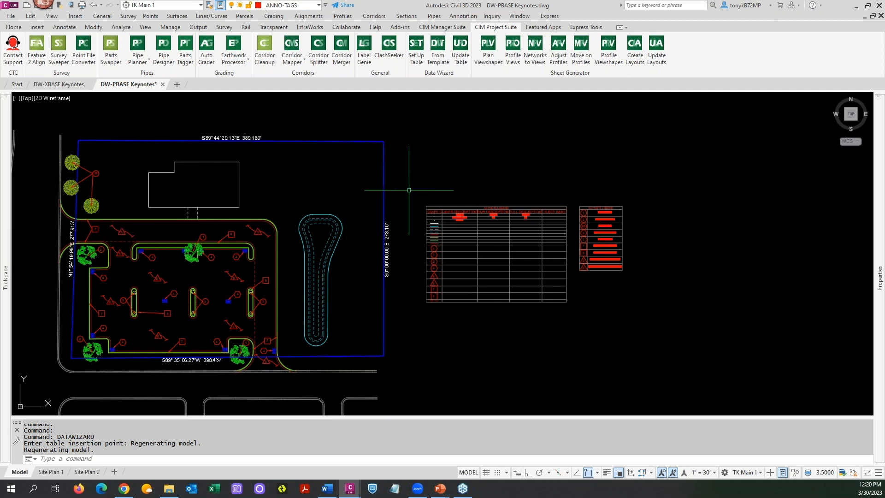
middle_click_drag(460, 189, 573, 176)
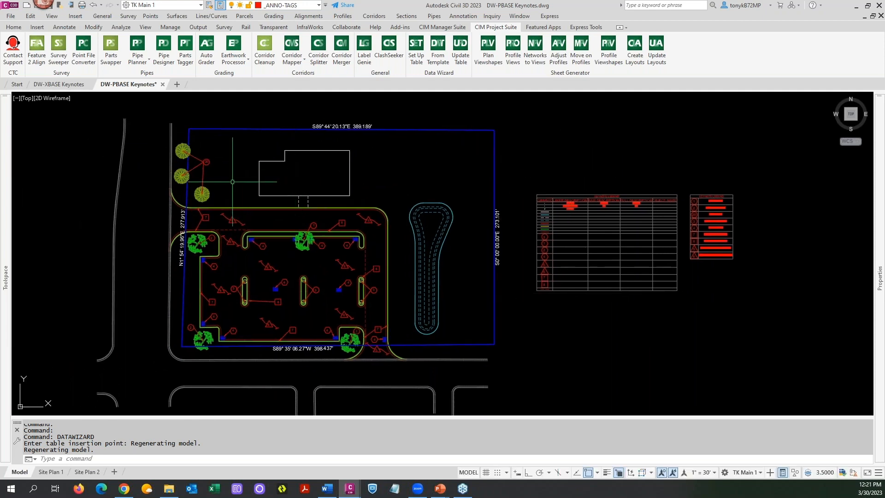
key("ctrl")
key("ctrl")
mouse_move(229, 179)
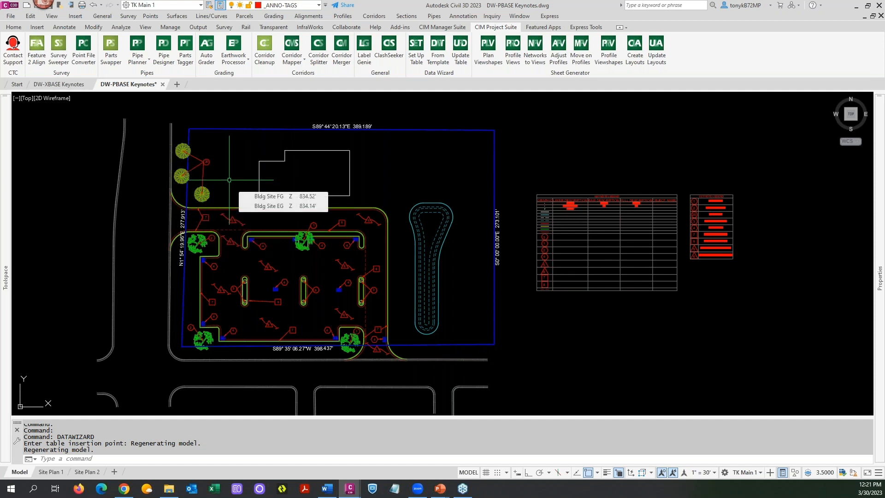
left_click(64, 27)
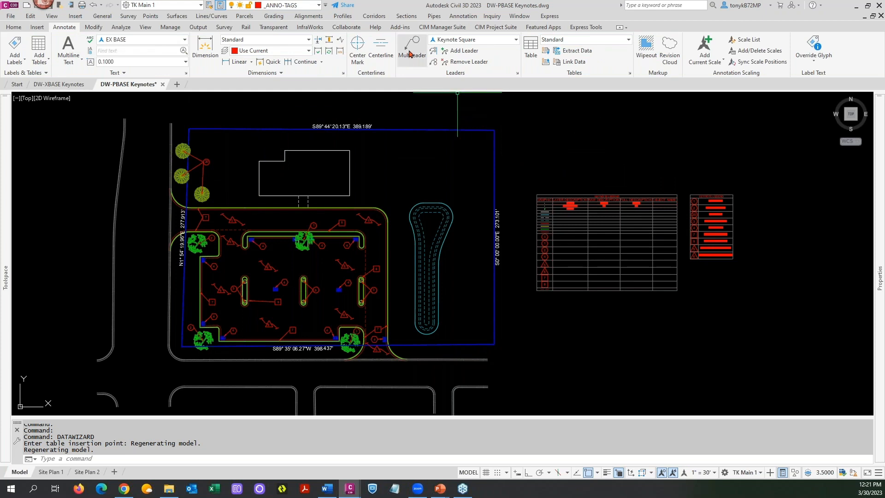
left_click(495, 41)
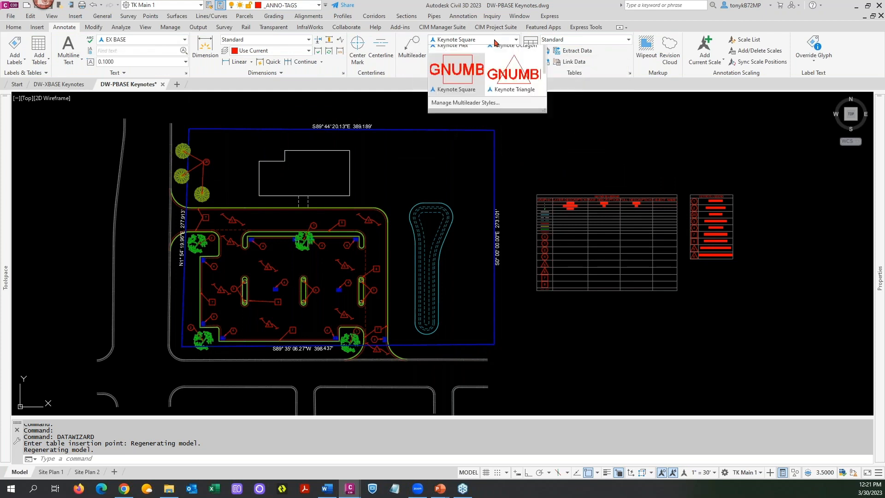
scroll(507, 69, "up", 2)
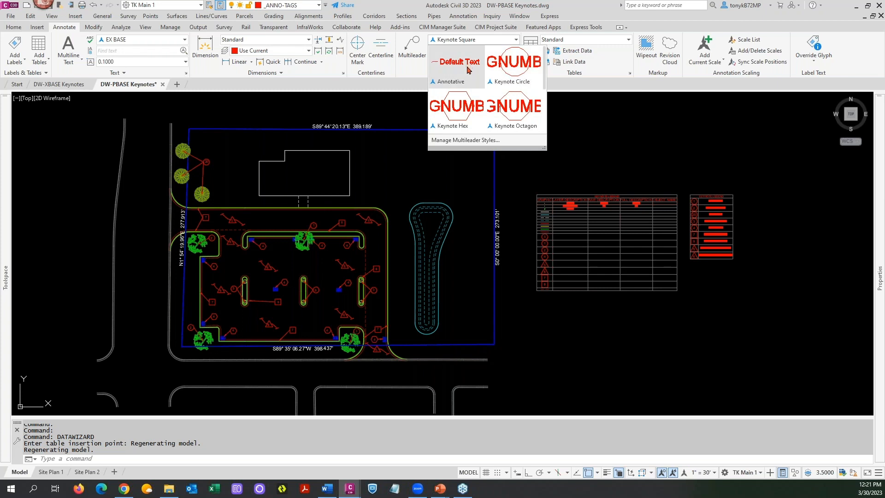
scroll(498, 78, "down", 2)
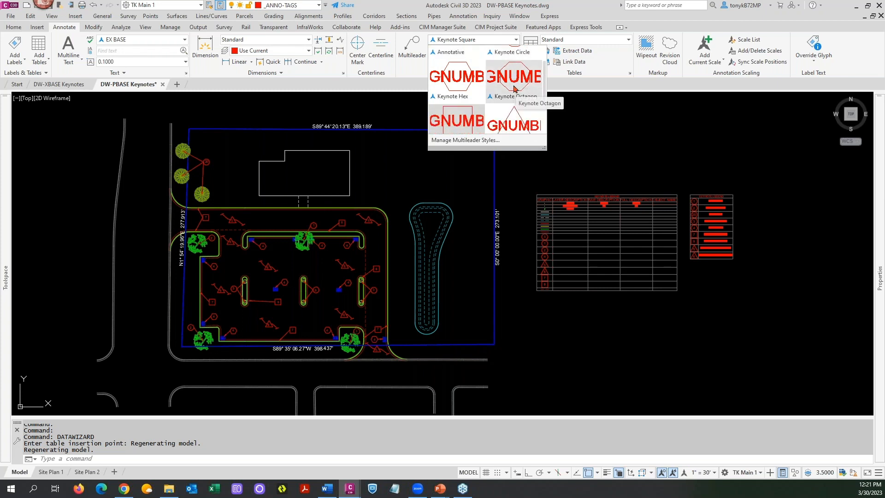
scroll(515, 89, "down", 3)
scroll(517, 94, "up", 1)
scroll(517, 87, "up", 3)
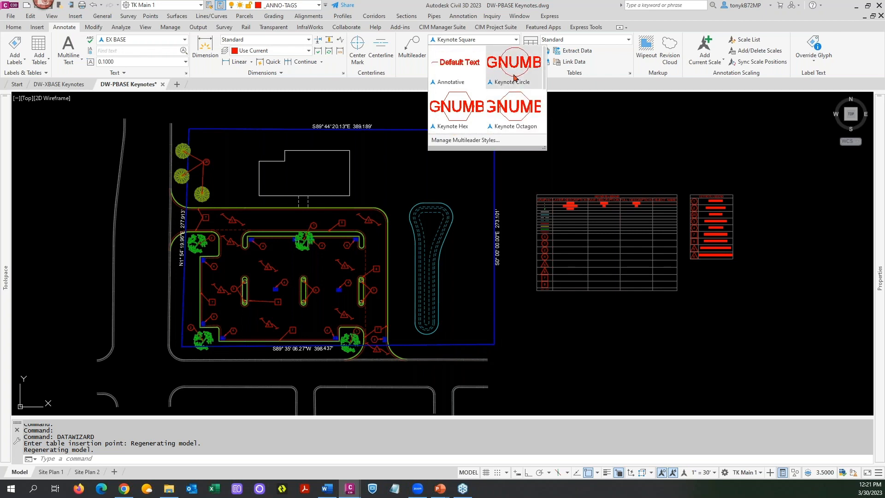
left_click(515, 74)
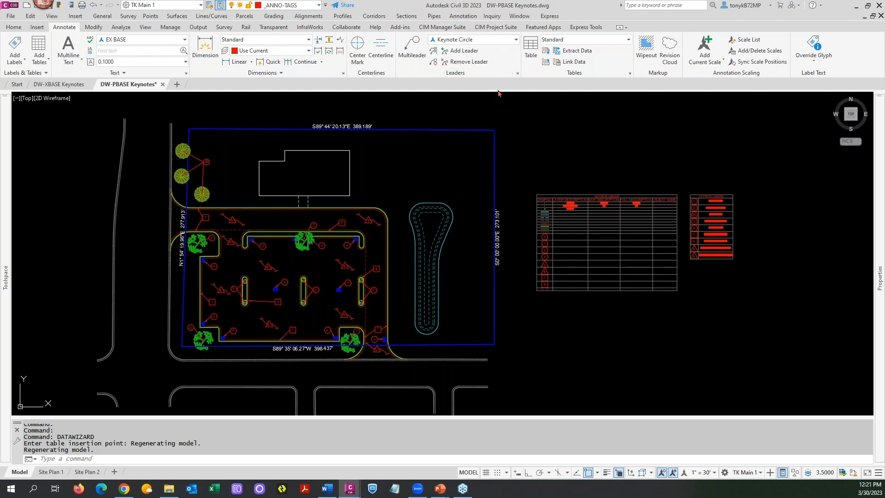
- Add a multileader pointing to the southernmost of the three trees west of the building, with tag number 9 and description "Remove Ex. Tree"
left_click(406, 57)
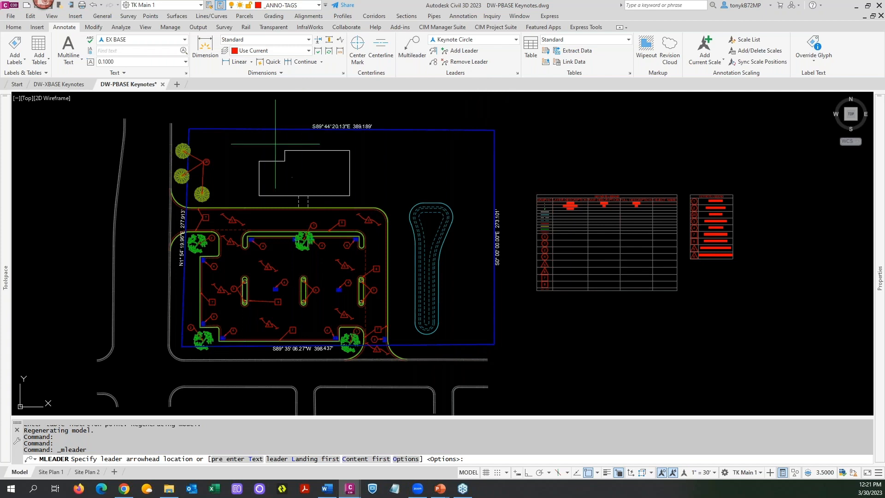
left_click(202, 194)
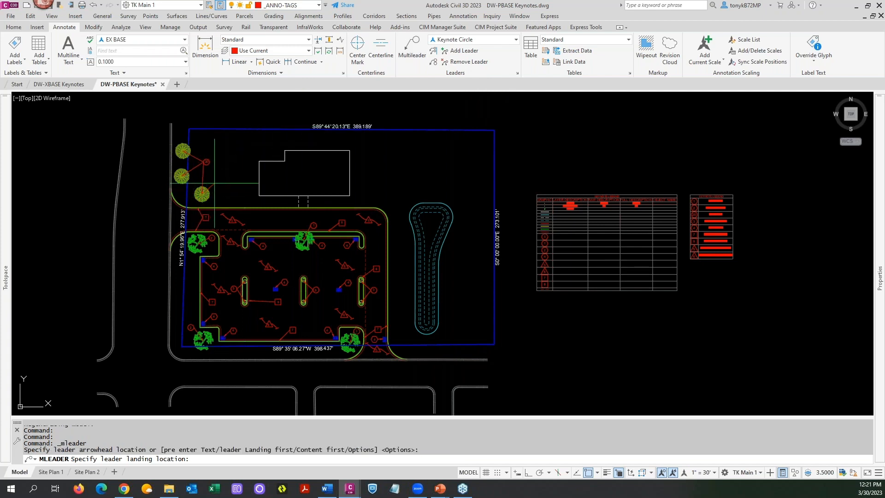
left_click(264, 200)
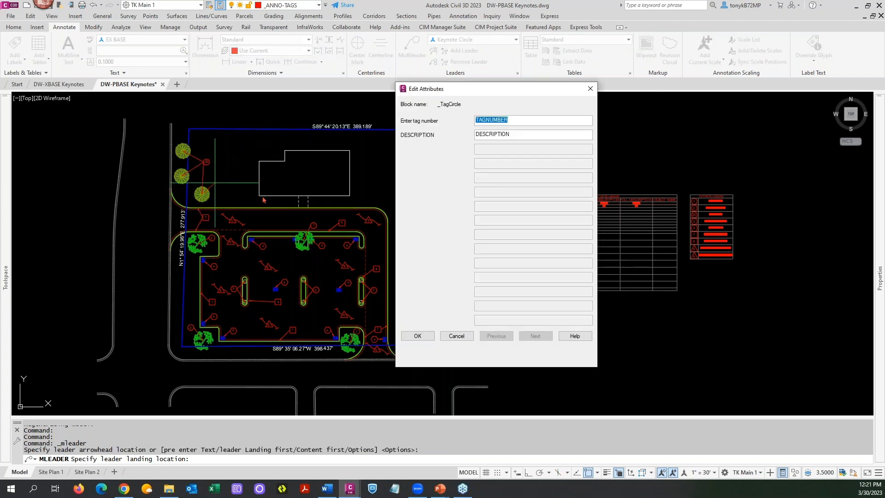
type("9")
left_click_drag(517, 134, 468, 138)
type("Remove Ex. Tree")
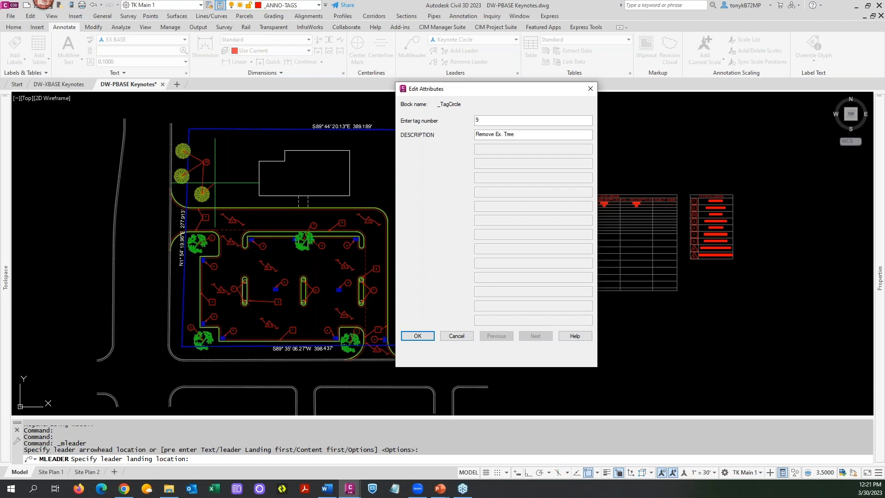
left_click(418, 336)
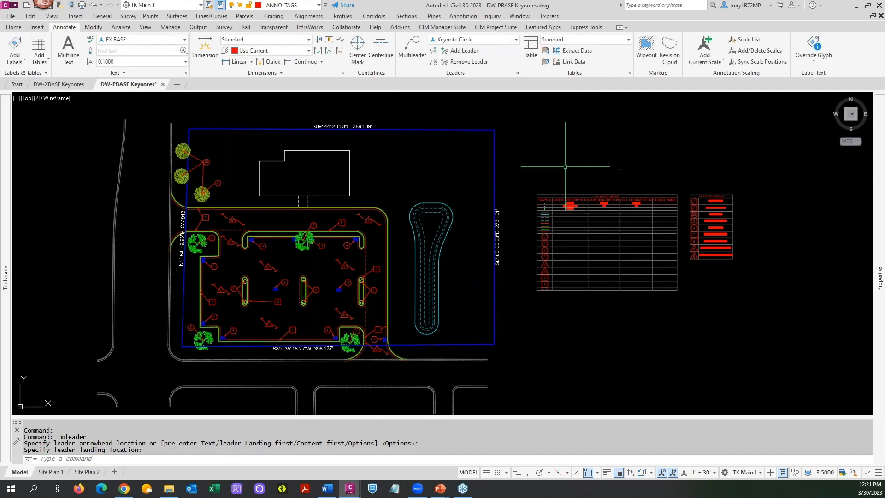
- Try to update the selected keynote legend table with Update Table, reading the template from the table itself
left_click(490, 29)
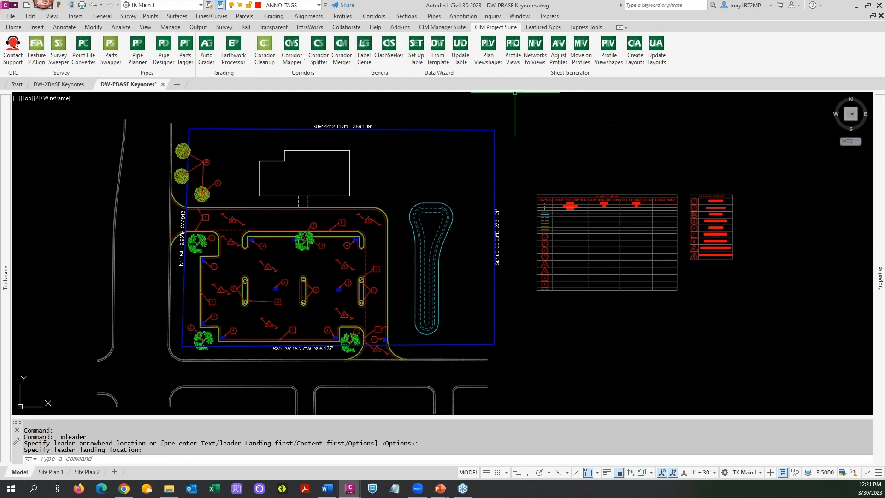
scroll(689, 221, "up", 4)
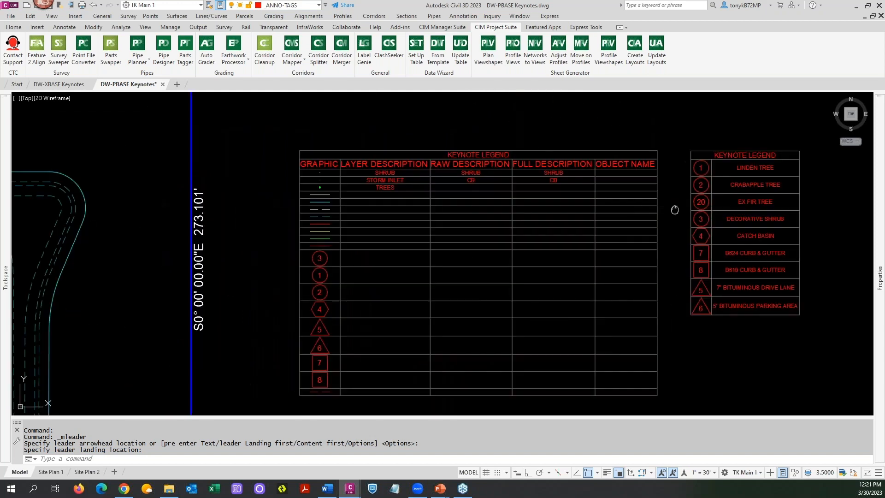
middle_click_drag(674, 209, 488, 199)
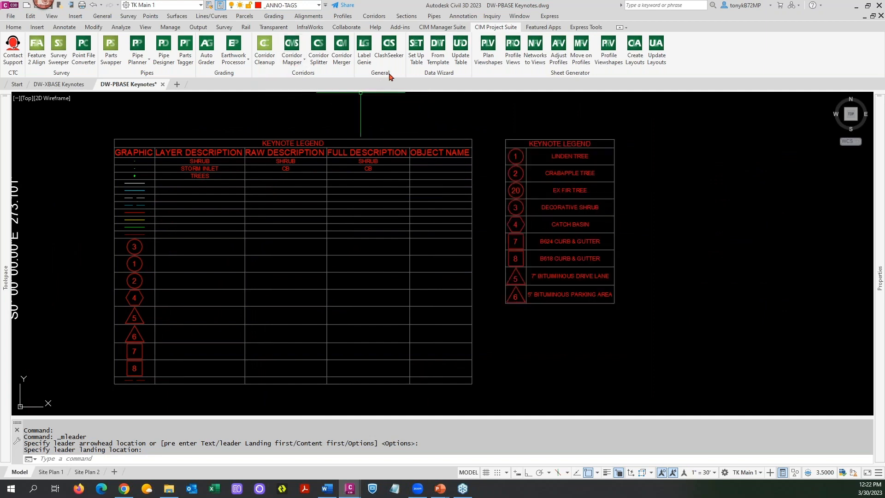
left_click(460, 51)
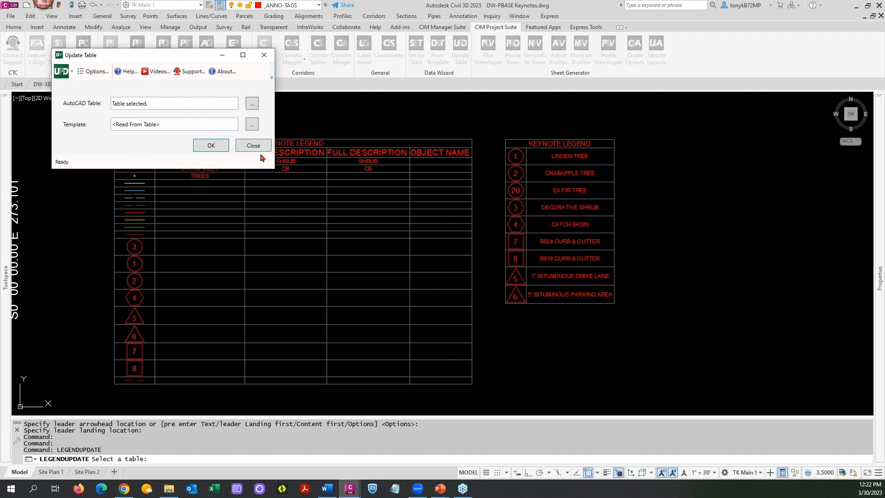
left_click(211, 146)
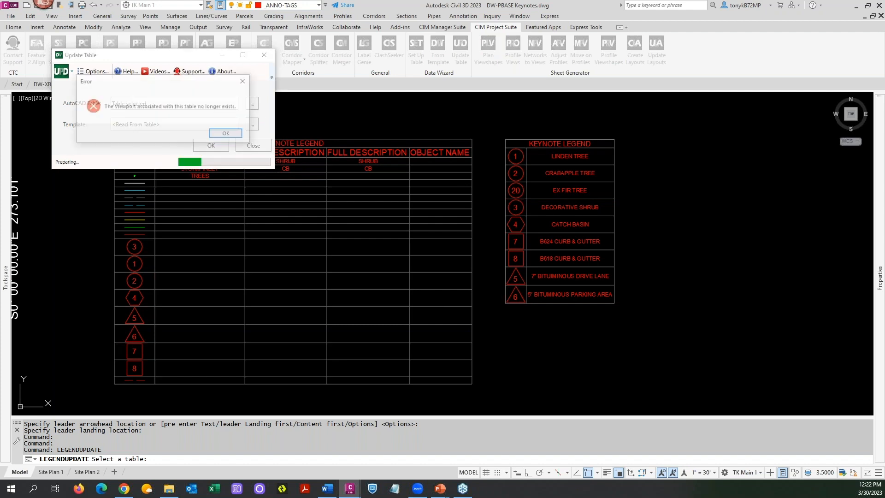
left_click(228, 133)
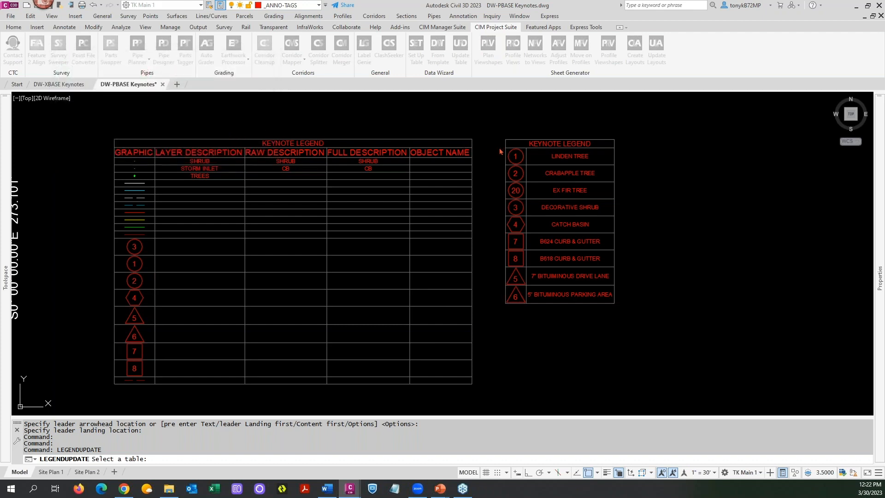
key("Escape")
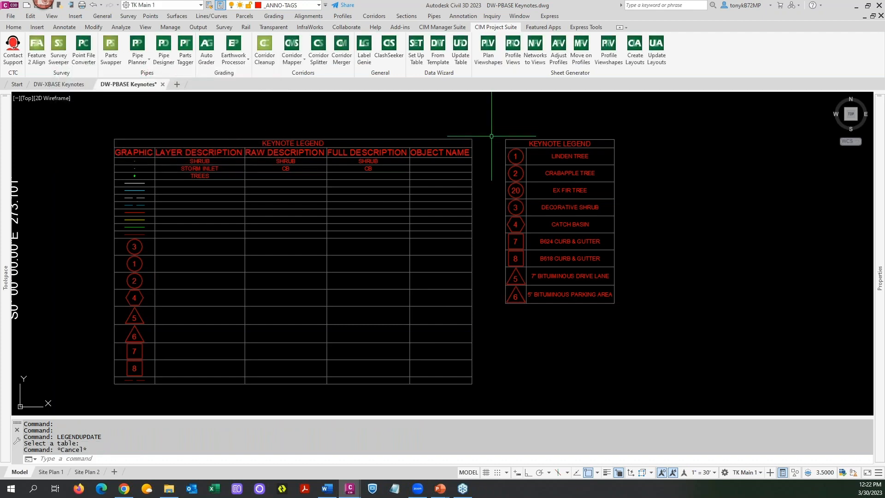
scroll(492, 136, "down", 2)
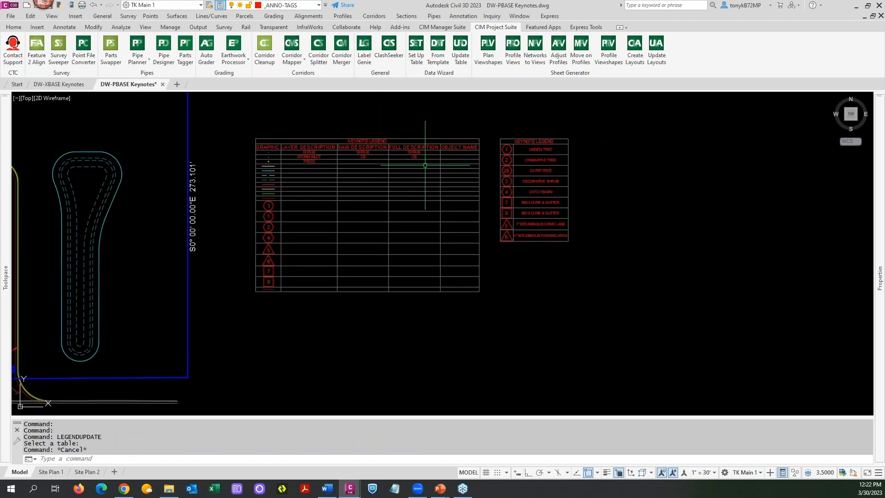
key("Escape")
scroll(492, 148, "down", 2)
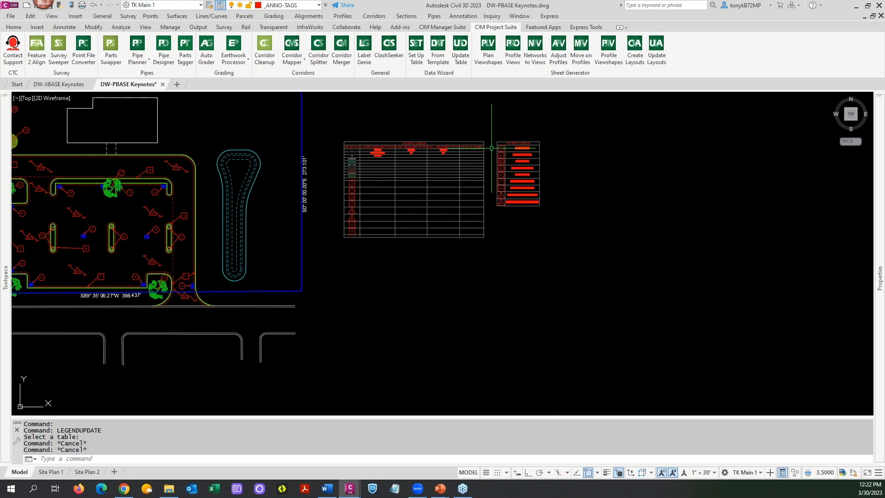
middle_click_drag(585, 158, 595, 186)
key("Escape")
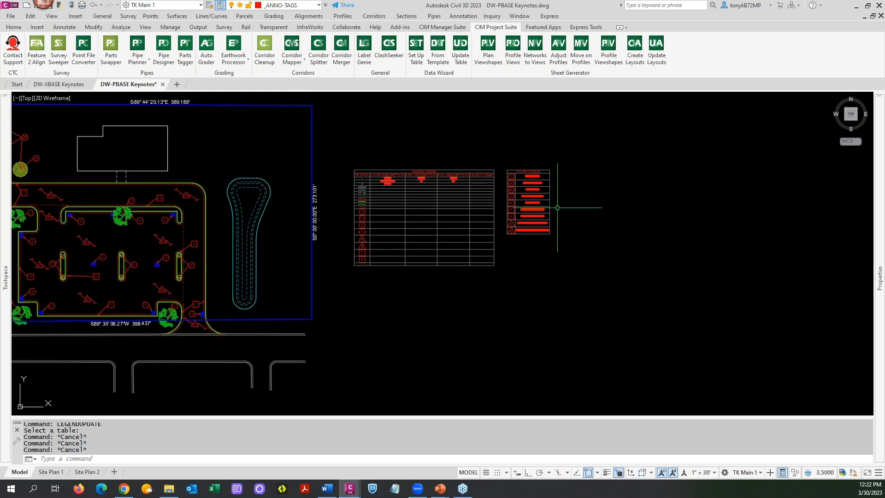
key("Escape")
- Erase the older, wide five-column Keynote Legend table with the Erase command
scroll(557, 207, "up", 5)
scroll(521, 193, "down", 3)
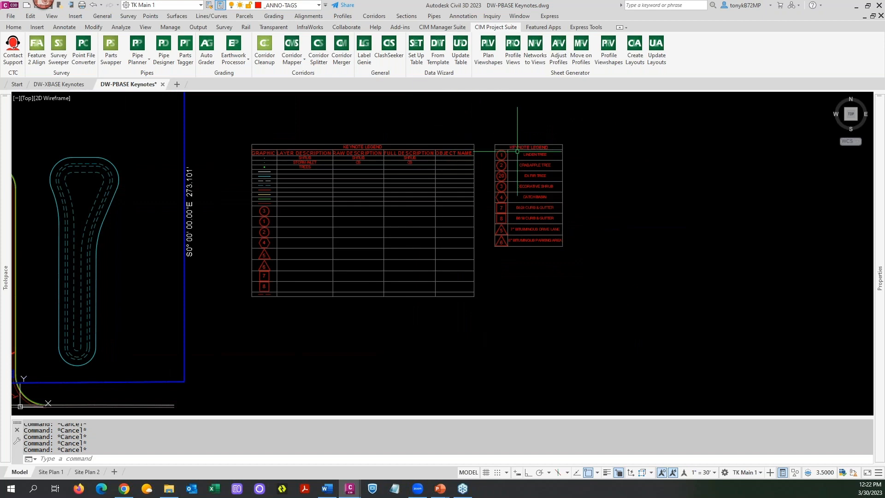
scroll(510, 164, "up", 2)
left_click(443, 153)
type("e")
key("Return")
left_click(435, 163)
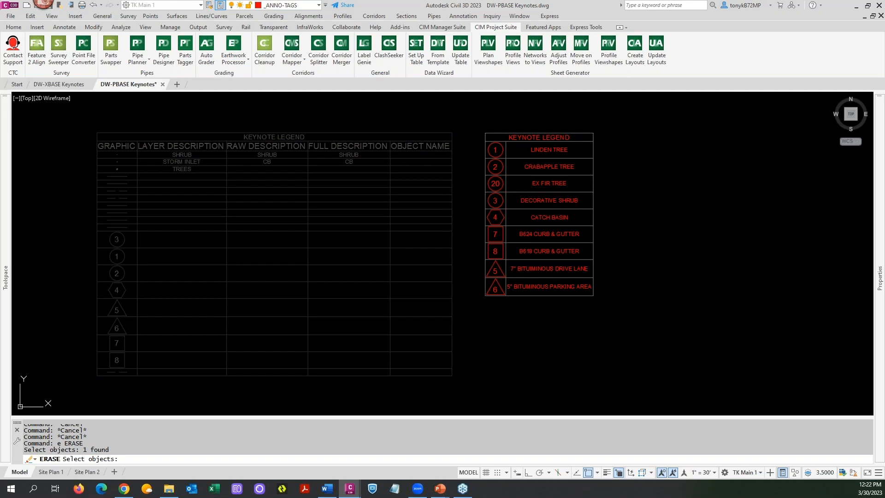
key("Return")
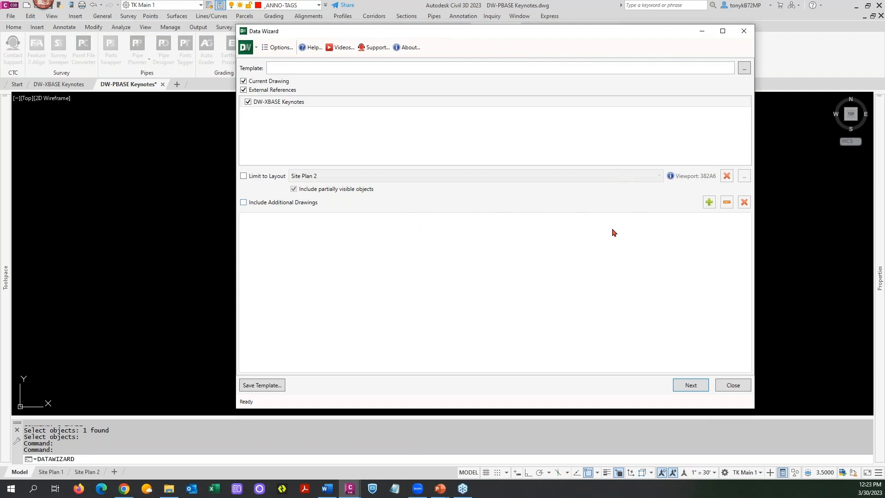
- Proceed through Data Wizard with the existing multileader selections to the table output settings, and expand the Multileaders group
left_click(686, 386)
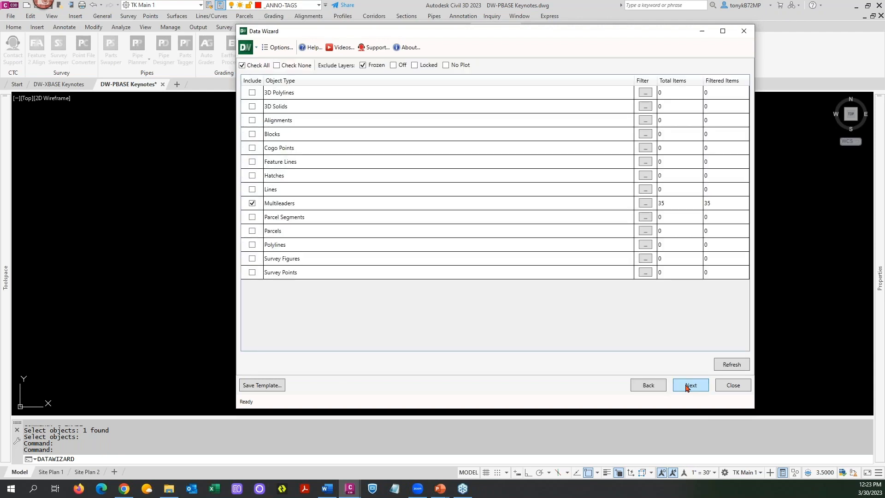
left_click(686, 385)
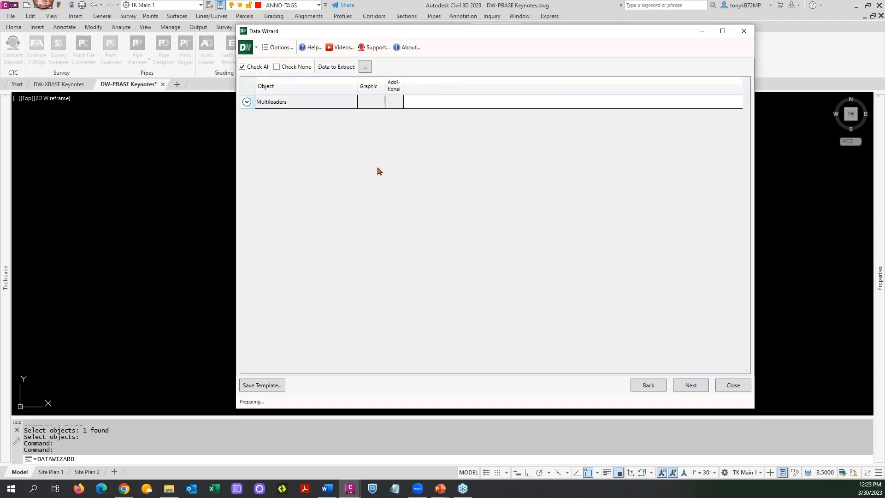
left_click(688, 387)
left_click(249, 205)
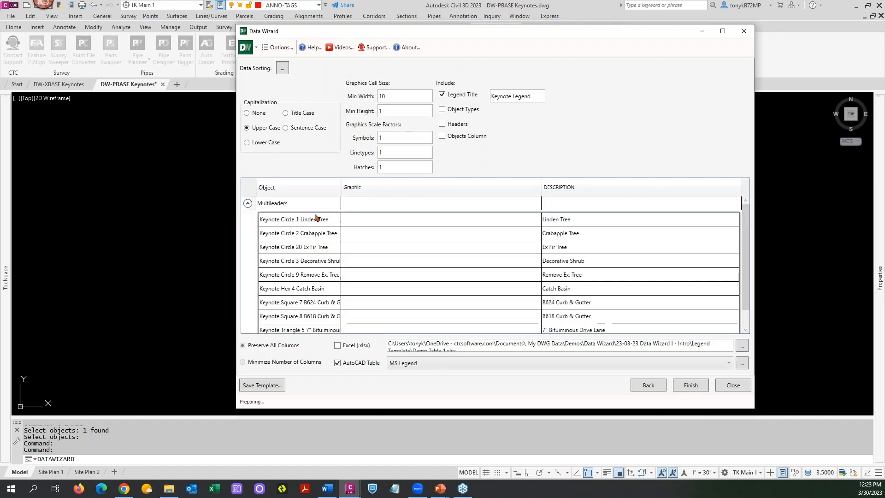
- Reorder the Multileaders rows in Data Wizard so that Keynote Circle 20 Ex Fir Tree follows Keynote Circle 9 Remove Ex. Tree
scroll(315, 217, "down", 1)
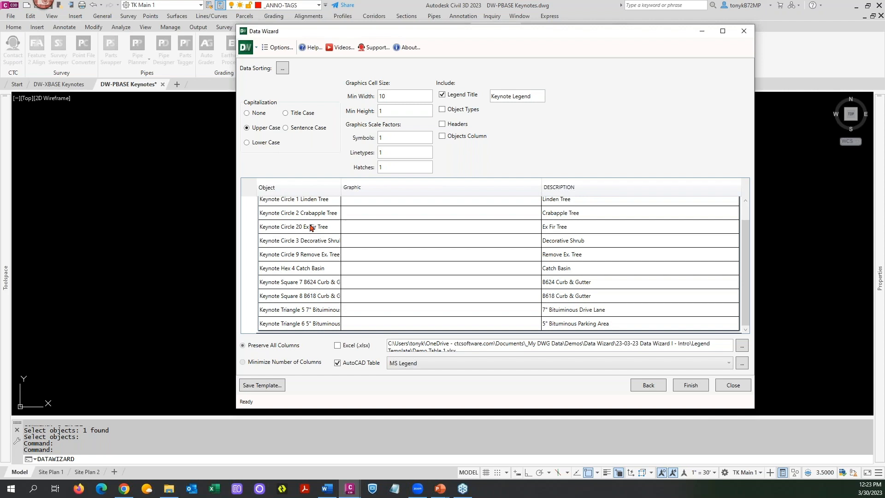
left_click(306, 249)
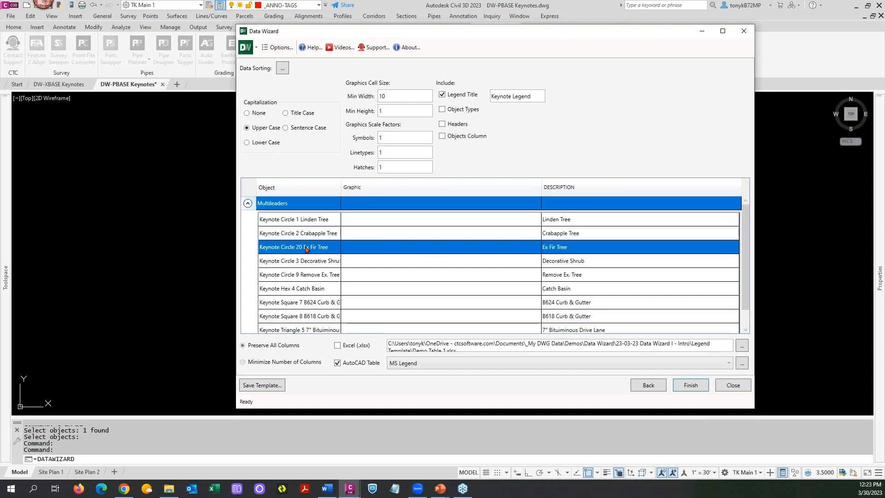
left_click_drag(304, 255, 300, 269)
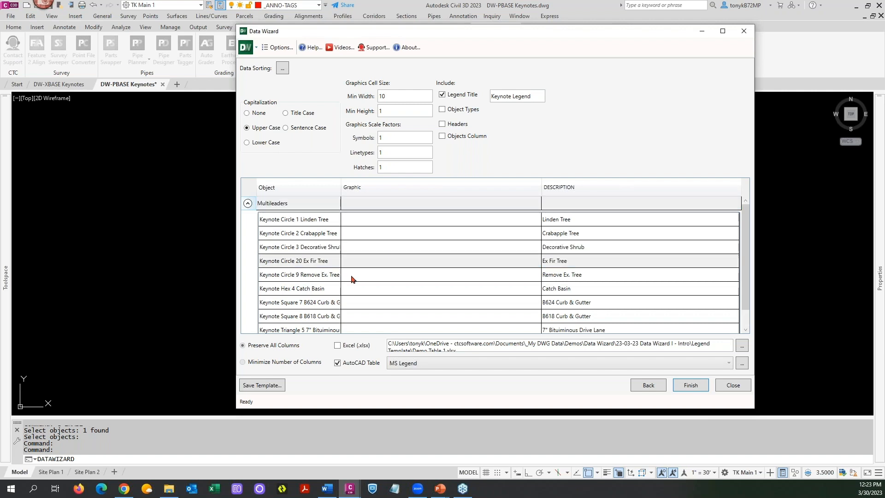
left_click(302, 261)
left_click(300, 278)
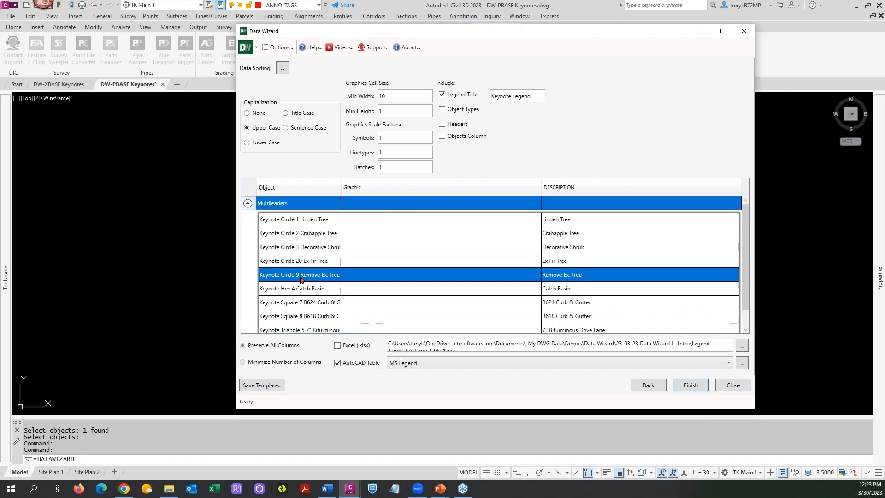
left_click(297, 263)
left_click_drag(298, 263, 293, 285)
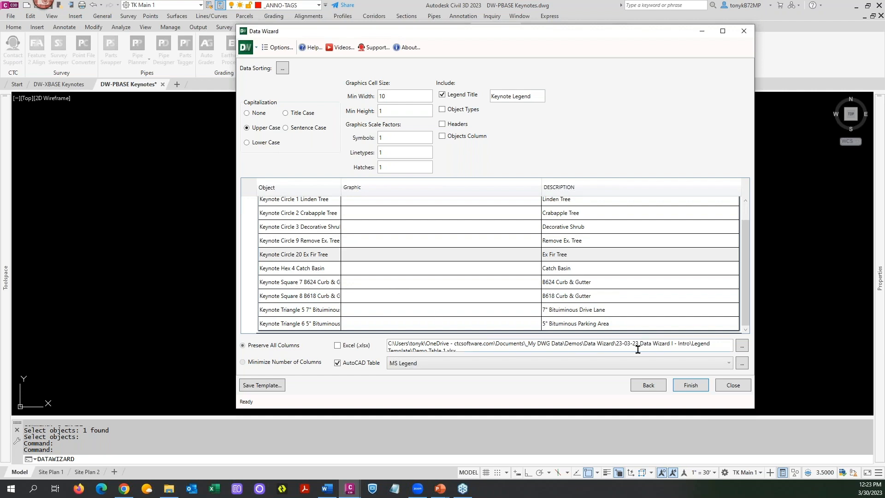
- Finish the wizard, insert the new Keynote Legend table west of the existing one, and erase the outdated table
left_click(690, 387)
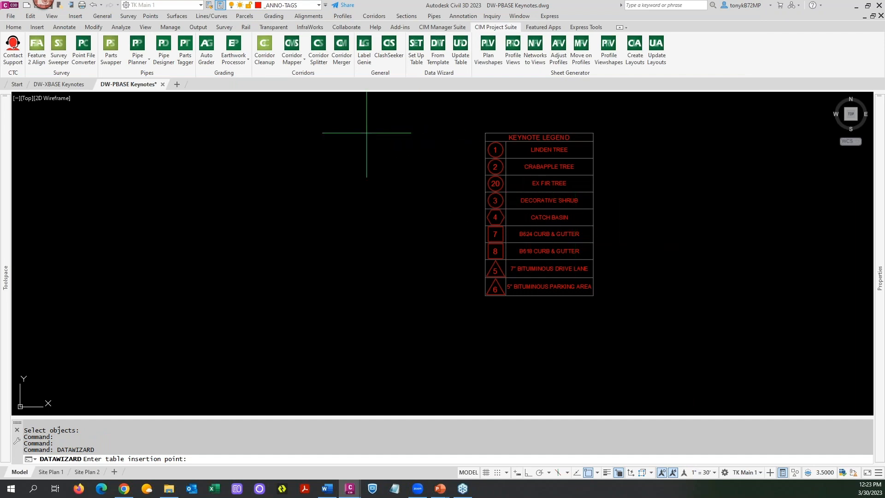
left_click(329, 139)
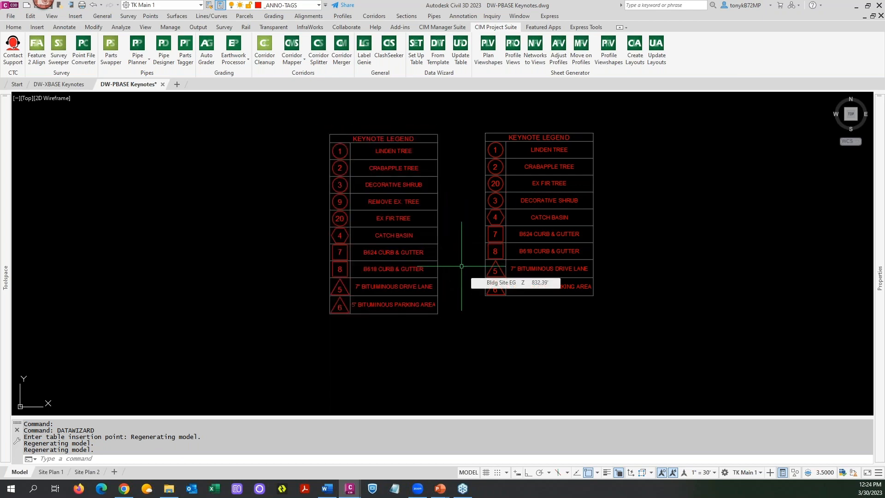
type("e")
key("Return")
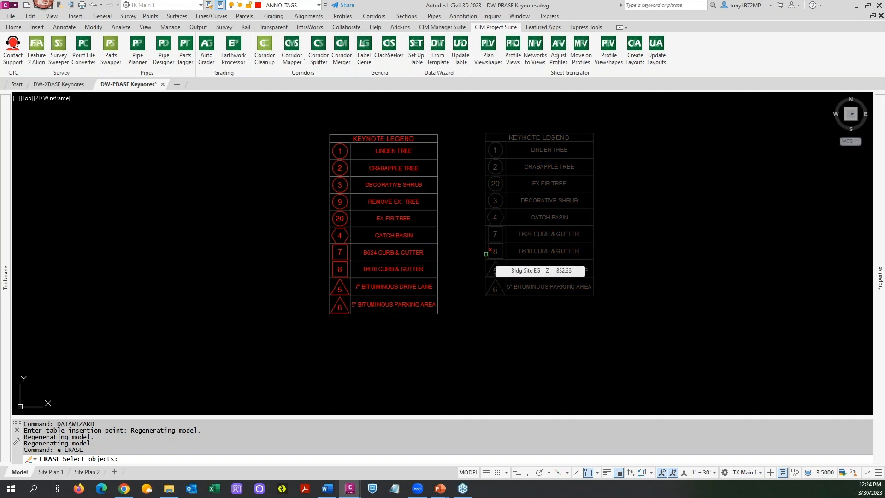
left_click(485, 254)
key("Return")
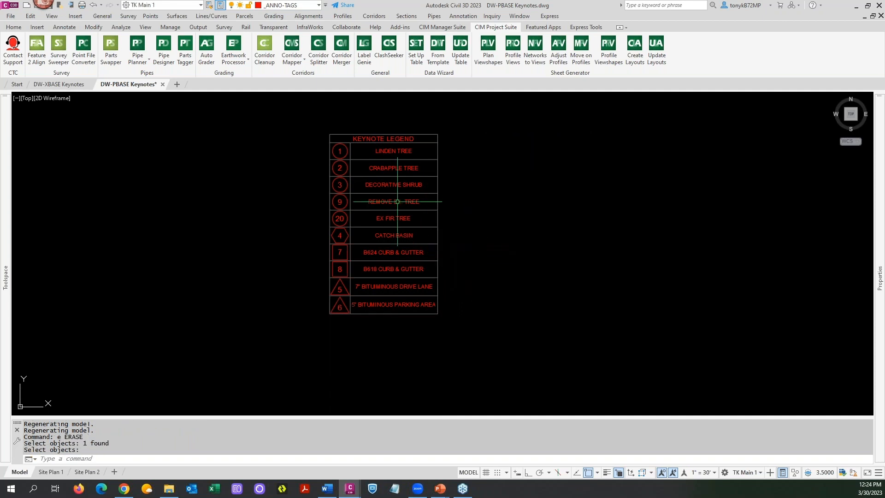
key("Escape")
- Set the alignment of all description cells in the Keynote Legend table, Linden Tree through Bituminous Parking Area, to Middle Left
scroll(384, 163, "up", 2)
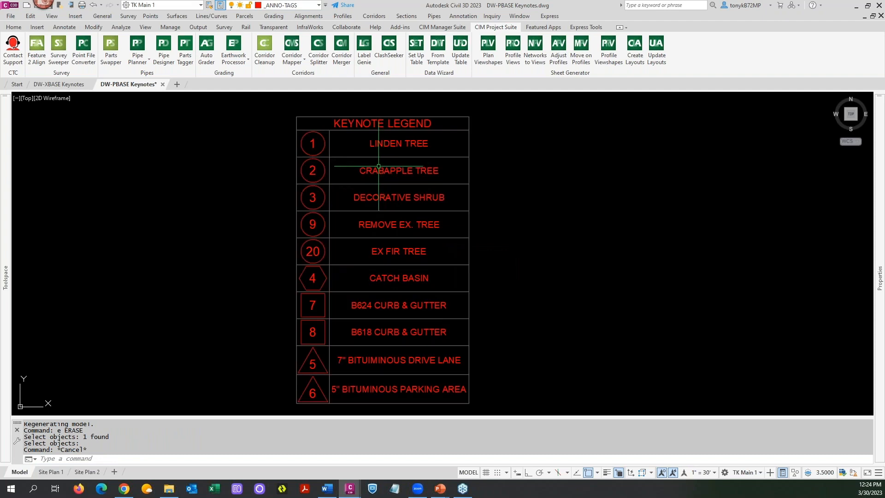
scroll(378, 166, "up", 2)
scroll(387, 164, "down", 2)
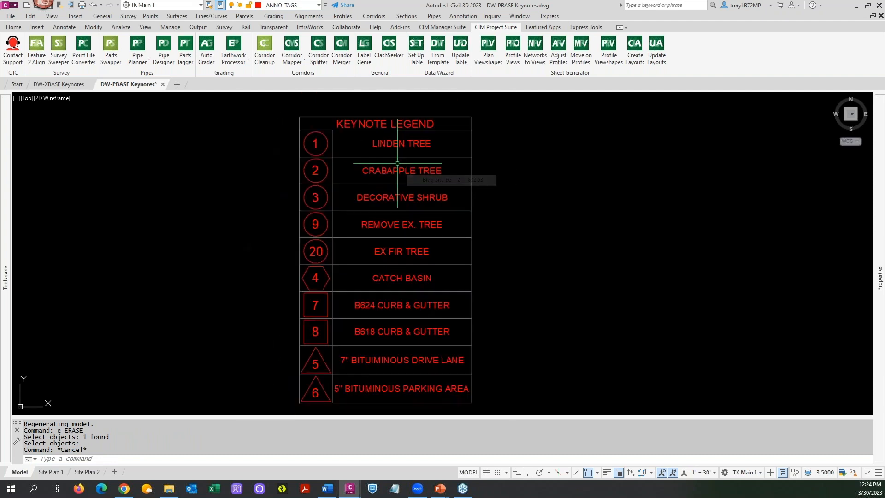
scroll(509, 207, "up", 3)
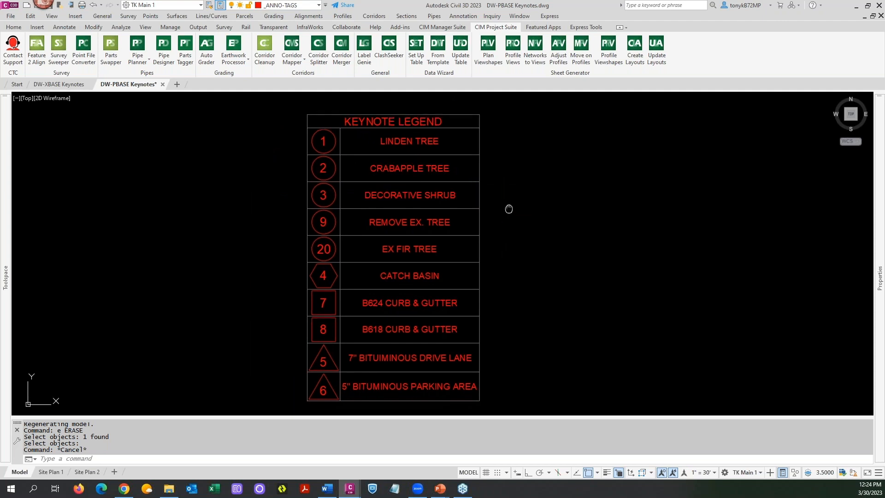
scroll(529, 200, "down", 4)
key("Escape")
key("Escape")
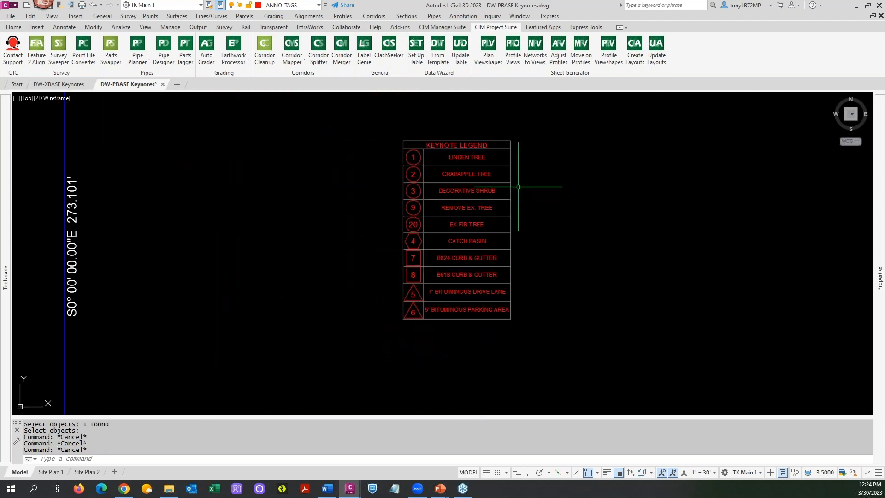
left_click(492, 156)
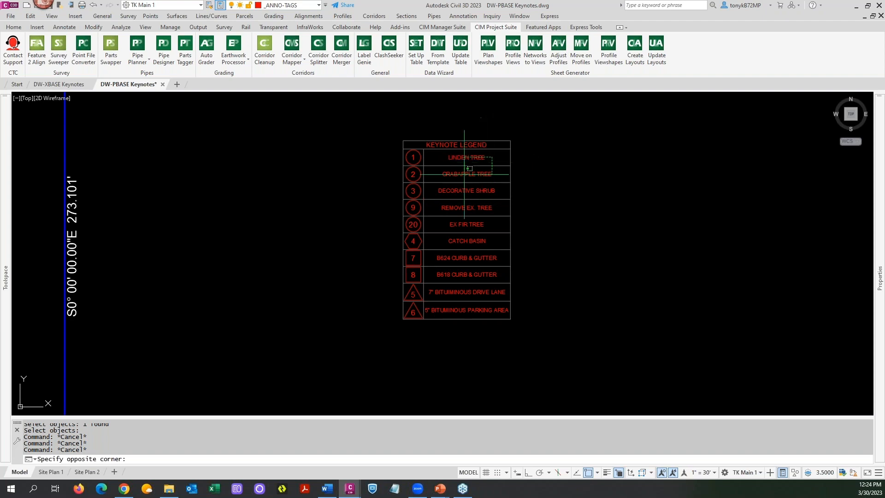
left_click(439, 309)
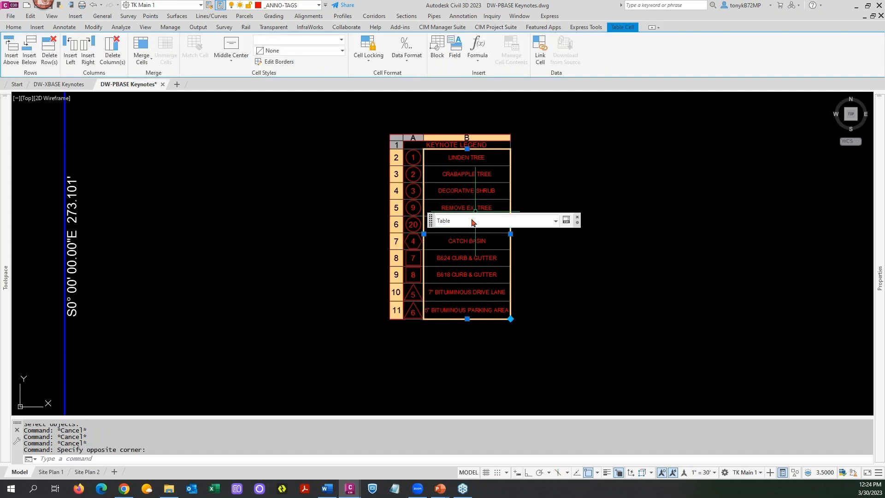
right_click(467, 178)
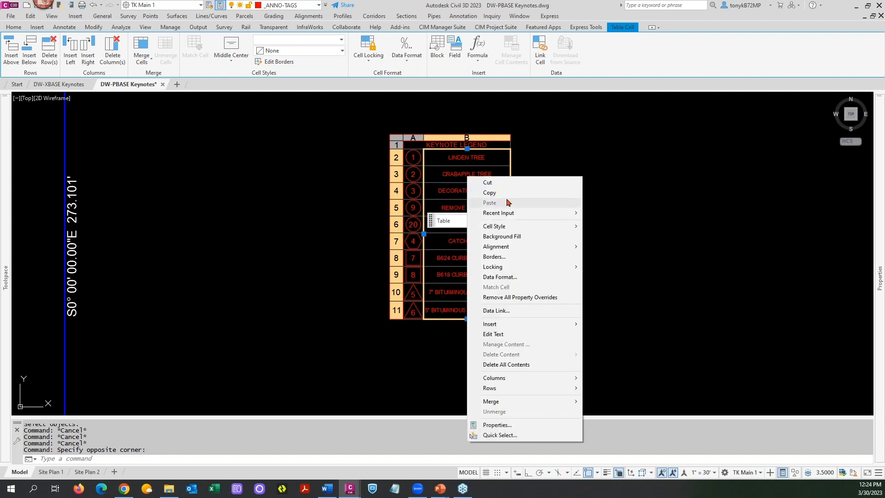
mouse_move(514, 246)
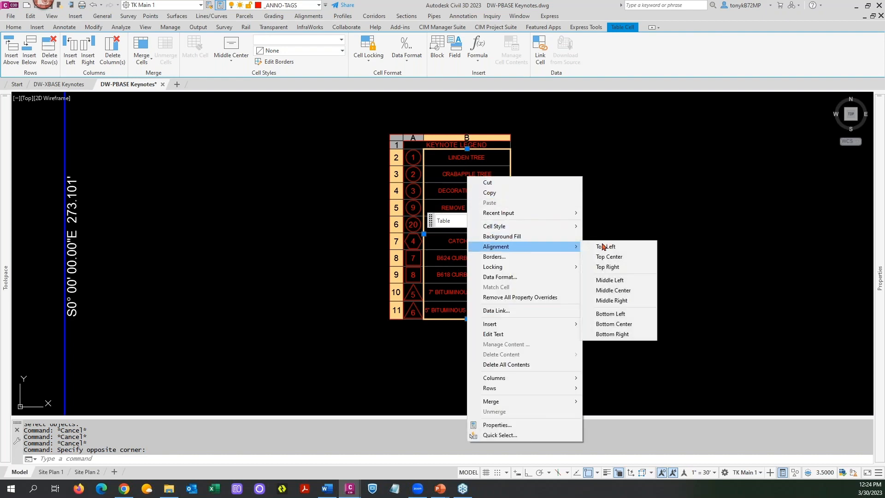
left_click(608, 280)
left_click(536, 272)
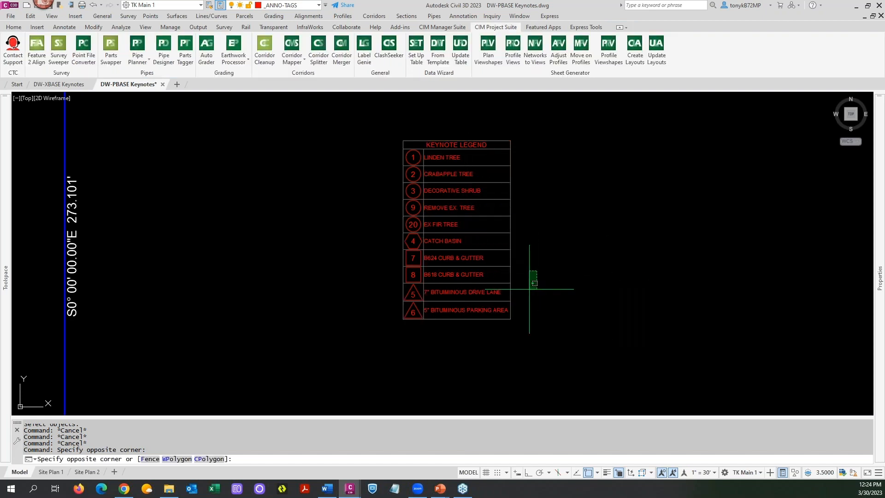
key("Escape")
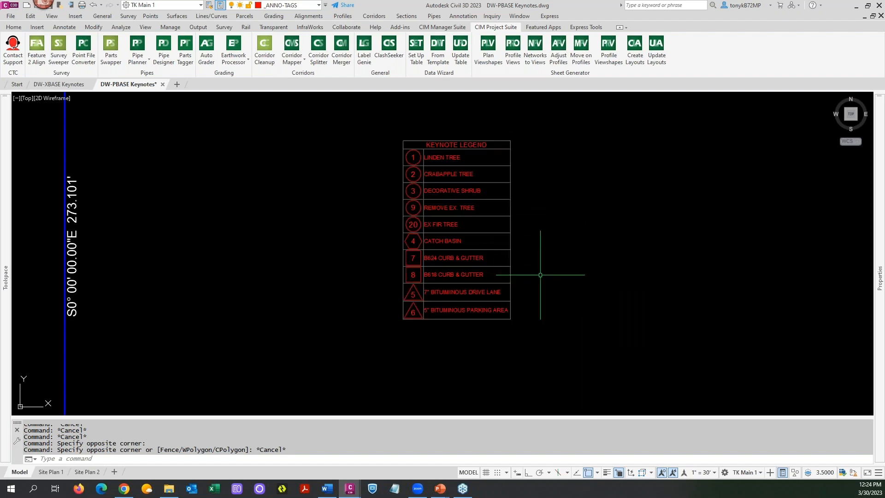
scroll(541, 275, "down", 3)
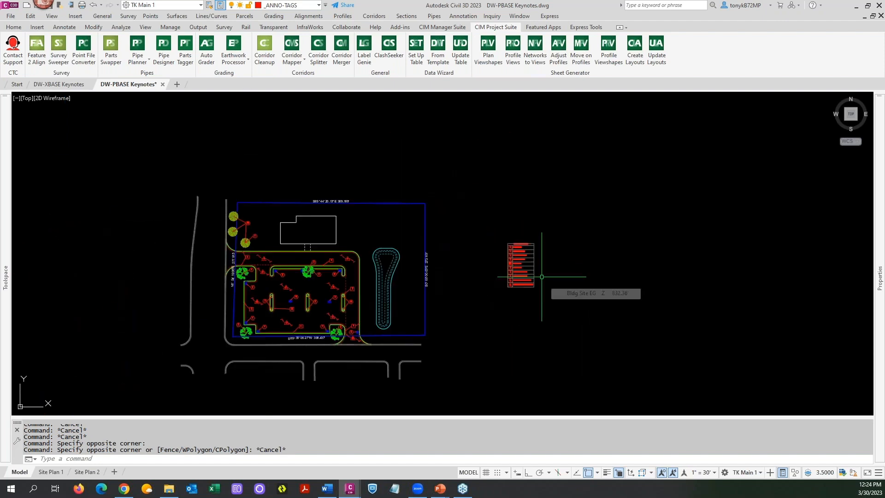
type("m")
key("Return")
type("w")
key("Return")
left_click(548, 303)
left_click(511, 230)
key("Escape")
key("Escape")
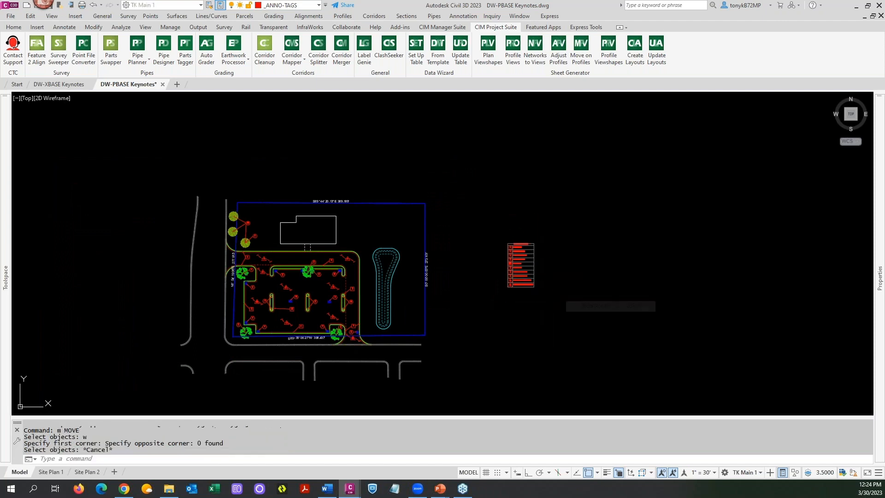
- Move the Keynote Legend table west with a window selection, closer to the site's east boundary
type("M")
key("Return")
type("w")
key("Return")
left_click(557, 306)
left_click(459, 174)
key("Return")
left_click(545, 264)
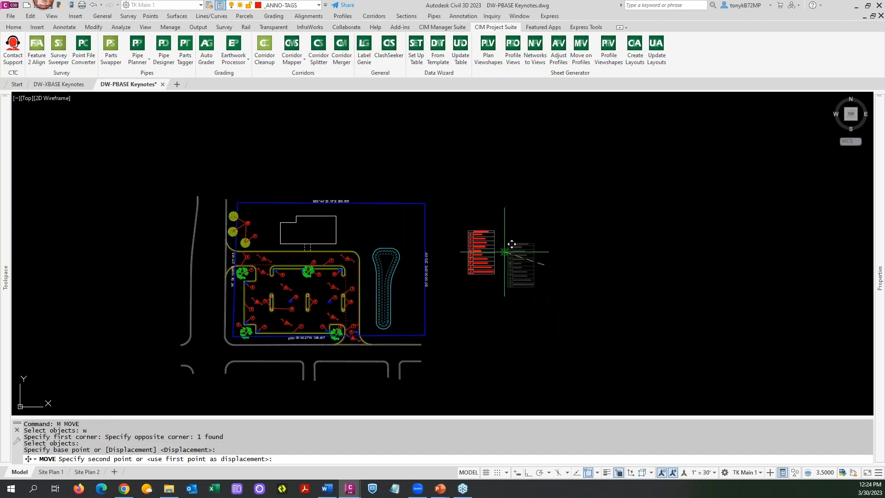
key("Escape")
key("Escape")
- Zoom model space to the drawing extents to view the site plan together with the legend table
type("z")
key("Return")
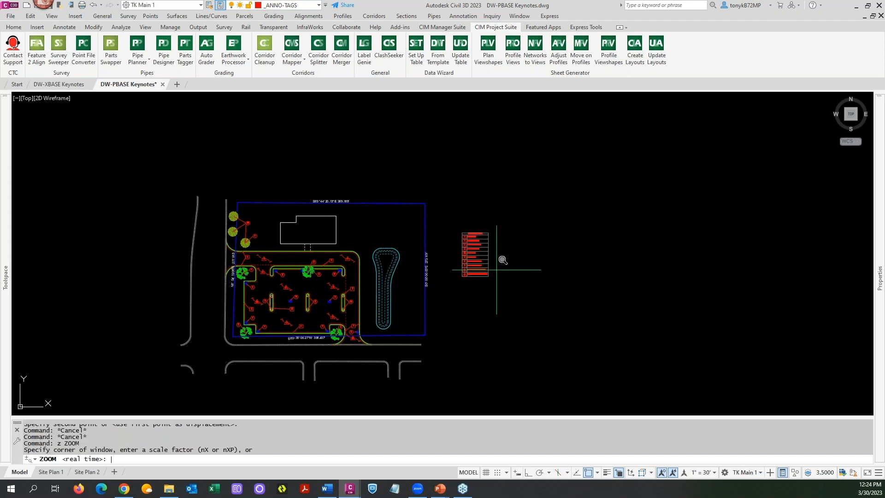
type("ee")
key("Return")
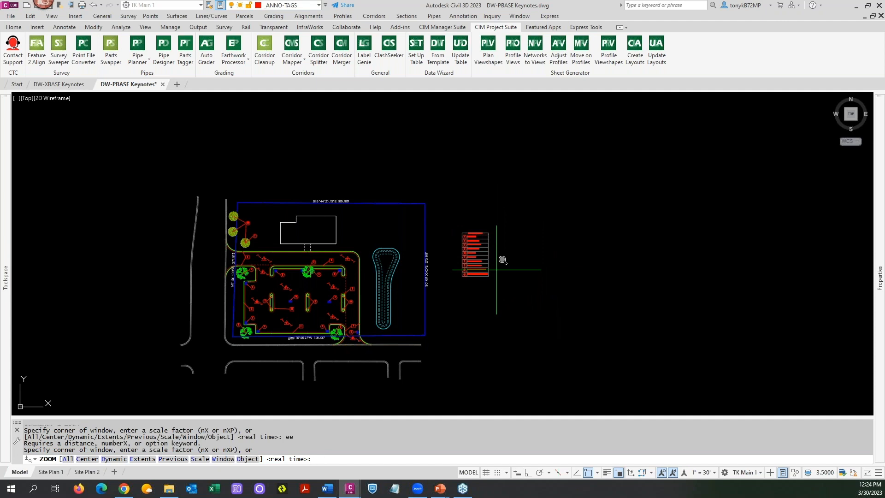
key("Escape")
key("Escape")
type("z")
key("Return")
type("e")
key("Return")
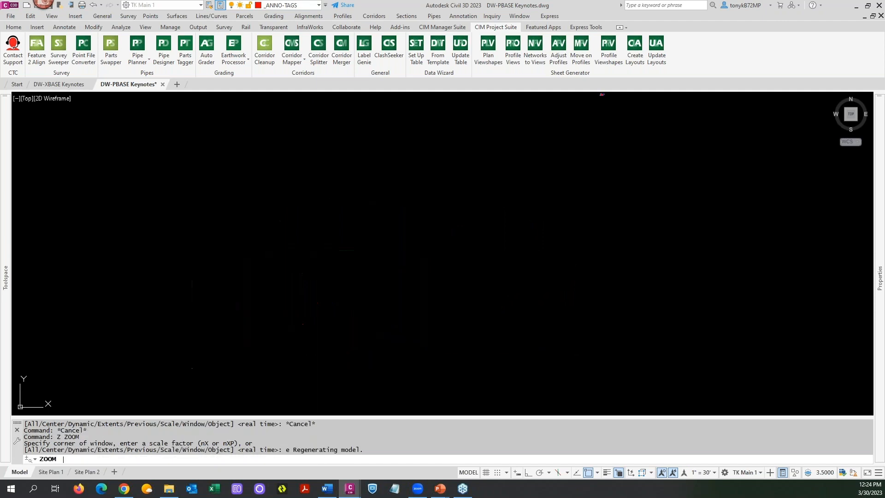
key("Escape")
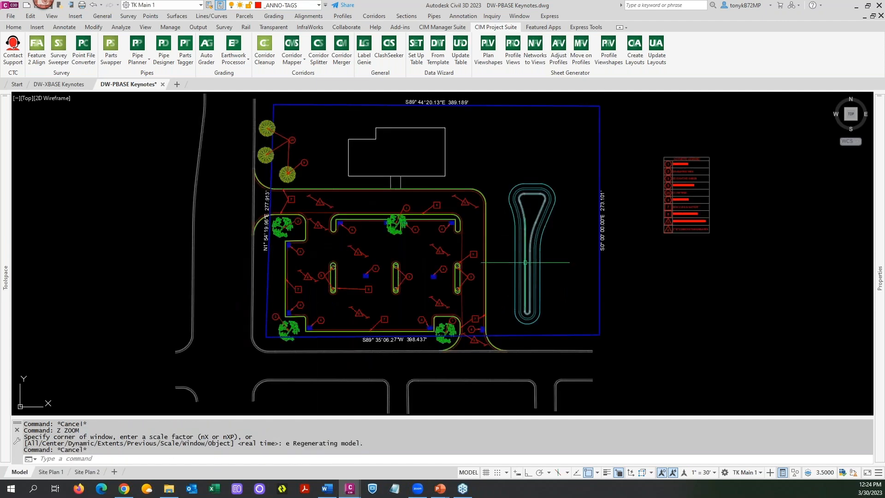
- Switch to the Site Plan 1 layout and activate model space in the small legend viewport below the north arrow
left_click(51, 472)
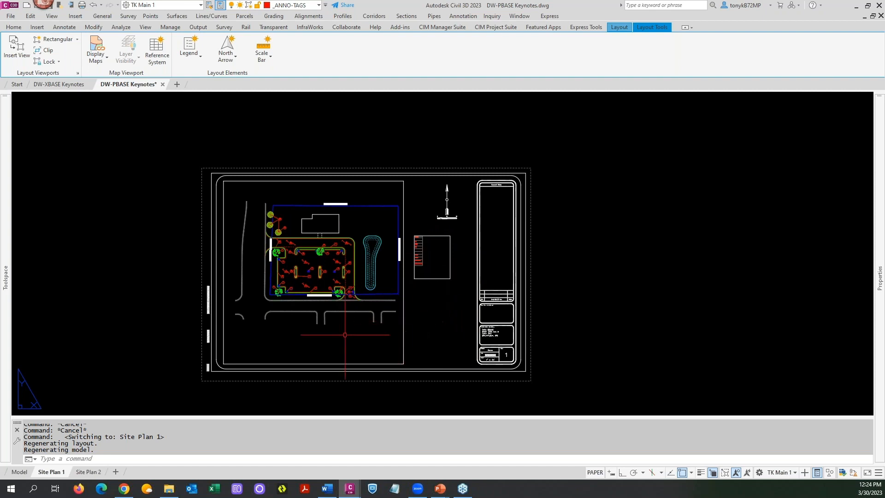
double_click(440, 266)
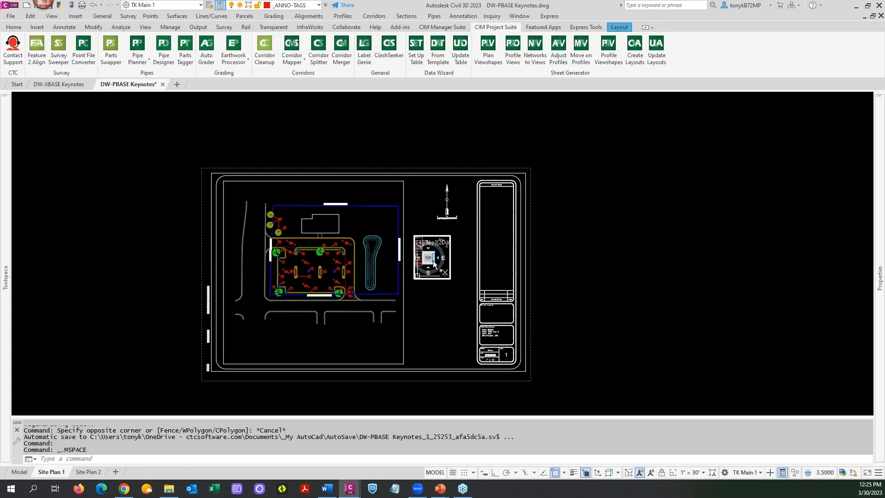
key("Escape")
key("Escape")
key("Escape")
double_click(437, 302)
key("Escape")
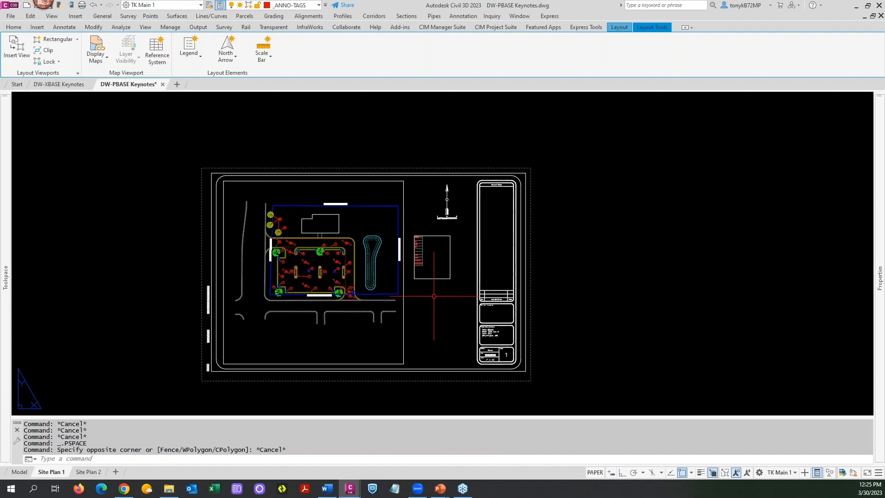
scroll(430, 270, "up", 4)
key("Escape")
double_click(427, 266)
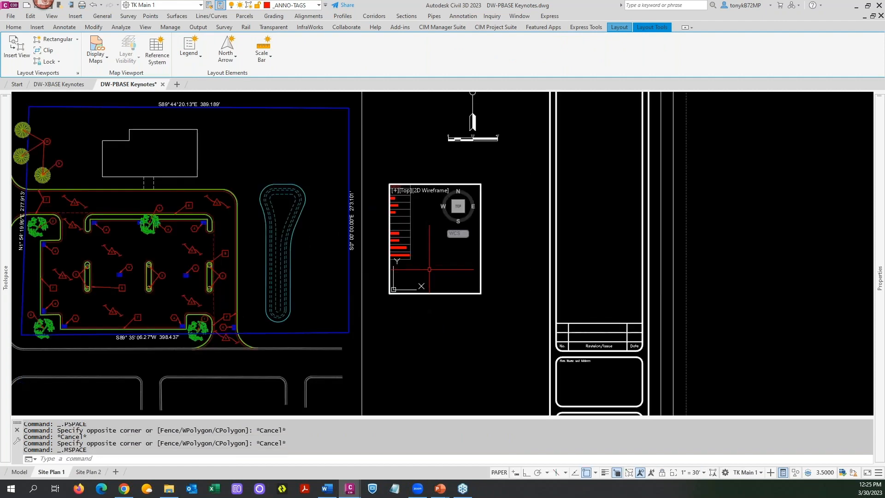
middle_click_drag(424, 259, 454, 267)
scroll(454, 267, "up", 8)
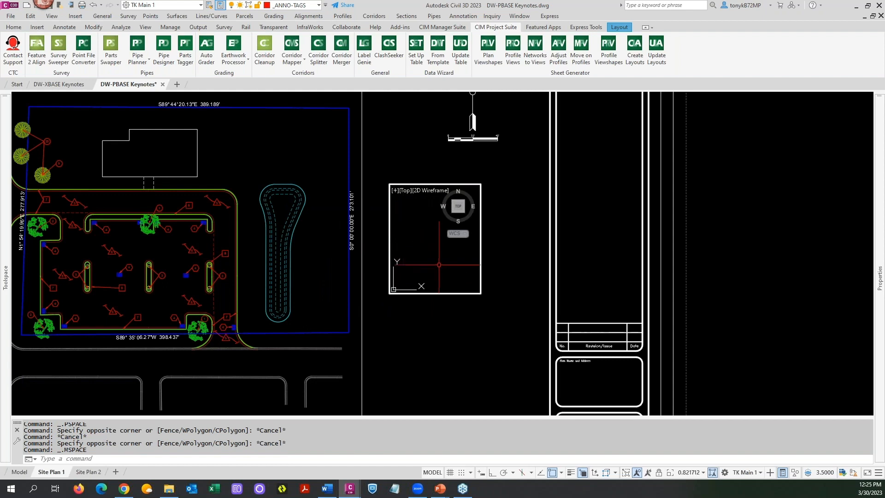
key("Escape")
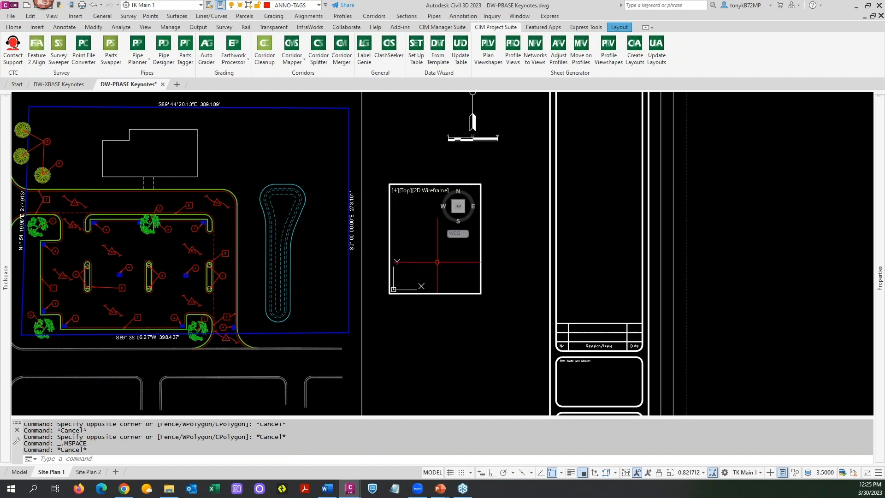
type("u")
key("Return")
- Pan the whole Keynote Legend table into view inside its viewport on Site Plan 1 and return to paper space
middle_click_drag(446, 277, 461, 287)
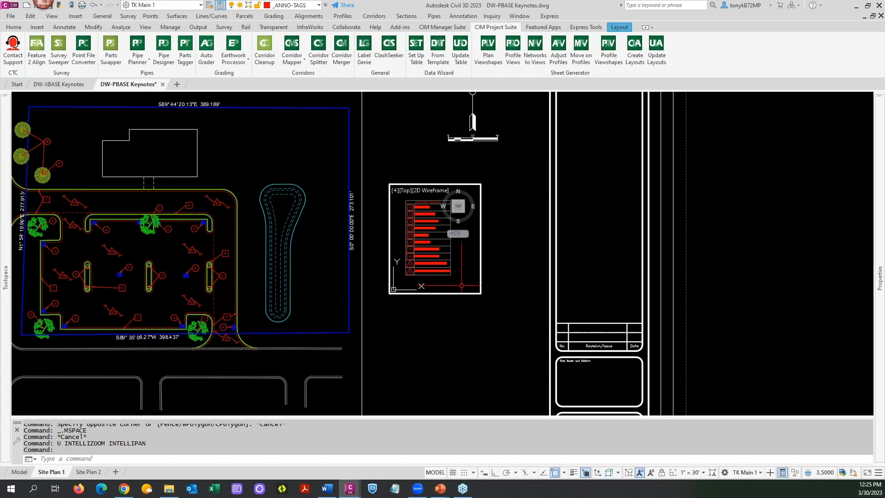
double_click(464, 323)
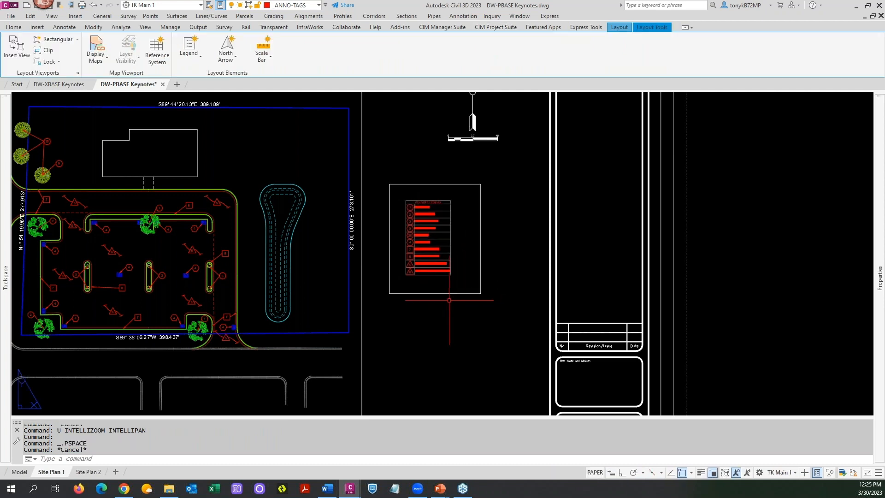
scroll(434, 296, "up", 4)
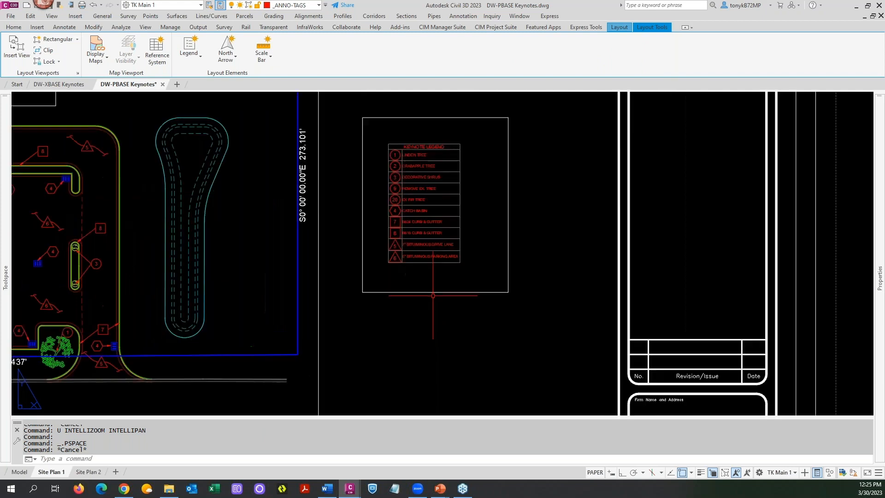
- Examine the Keynote Legend in its viewport next to the site plan on the Site Plan 1 layout
scroll(433, 295, "down", 4)
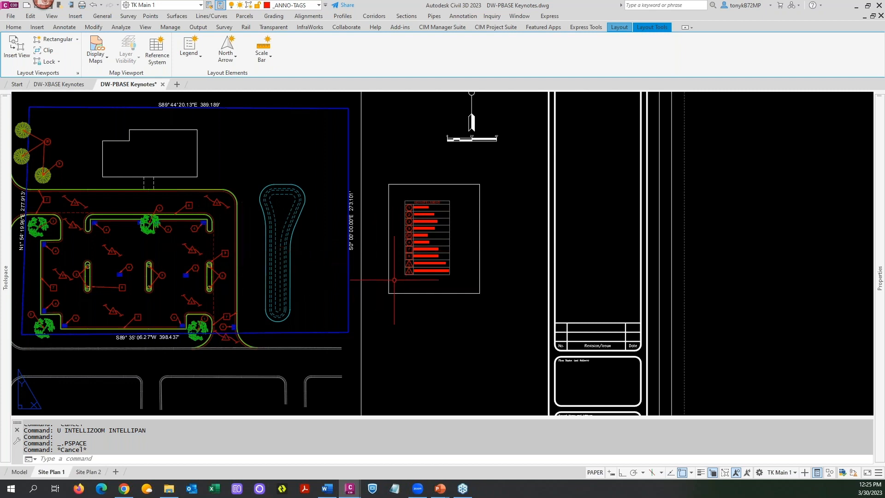
key("Escape")
key("Escape")
scroll(424, 228, "up", 4)
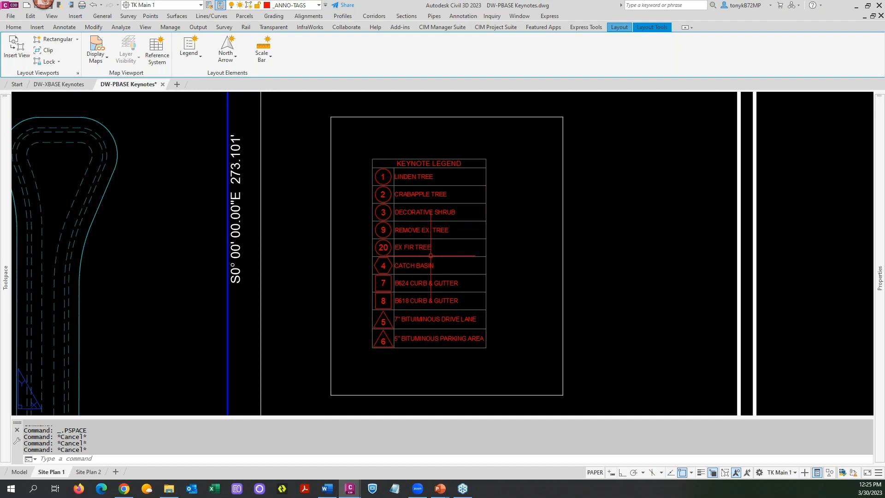
scroll(431, 255, "down", 2)
key("Escape")
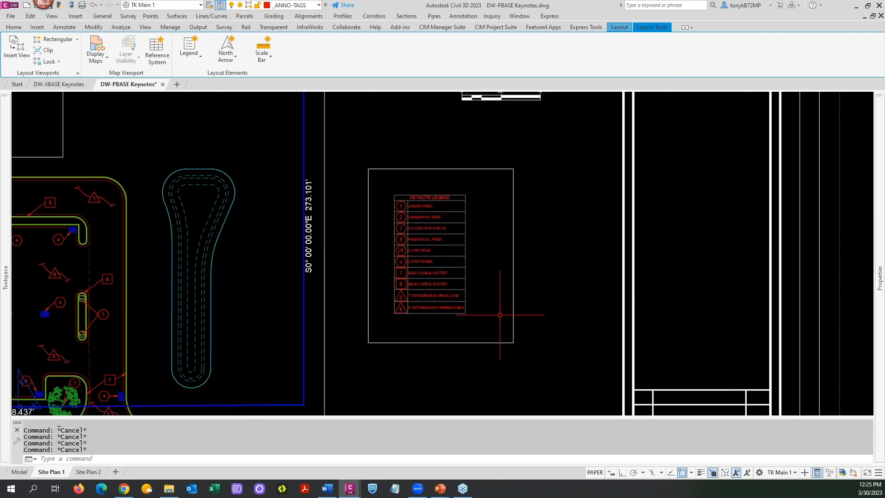
scroll(435, 281, "down", 2)
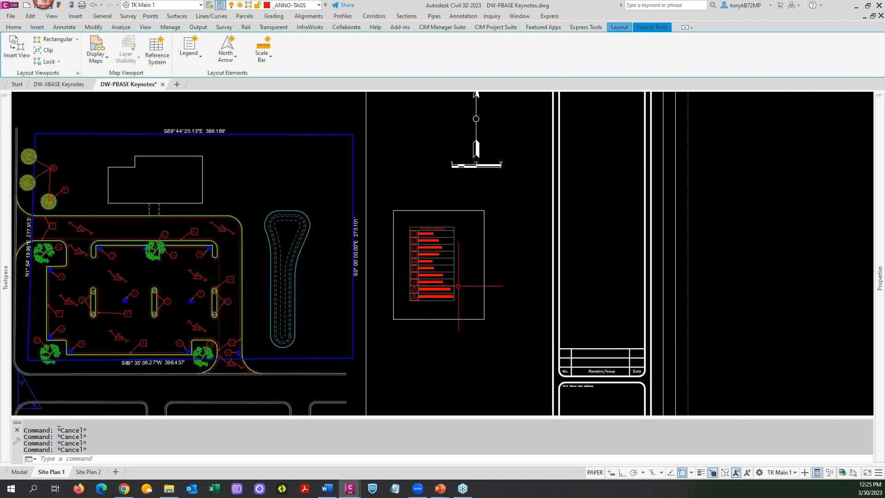
middle_click_drag(509, 281, 552, 267)
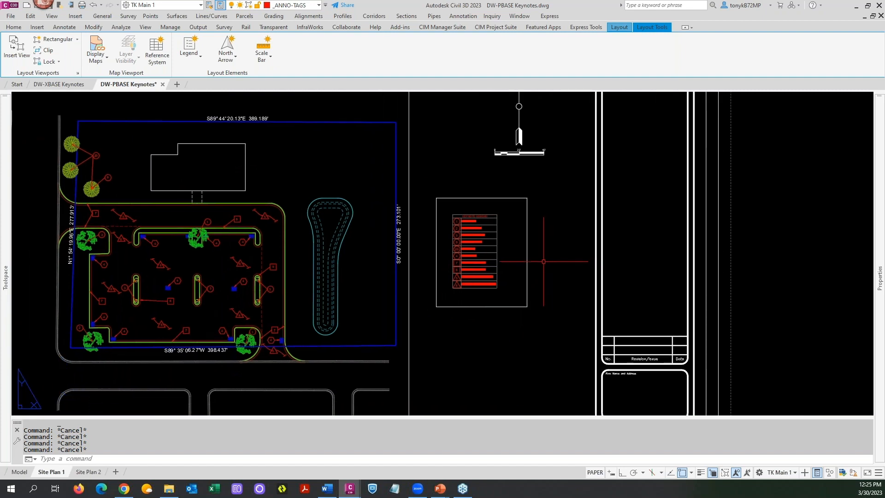
- Zoom the Site Plan 1 layout to its extents to show the whole sheet
type("z")
key("Return")
type("e")
key("Return")
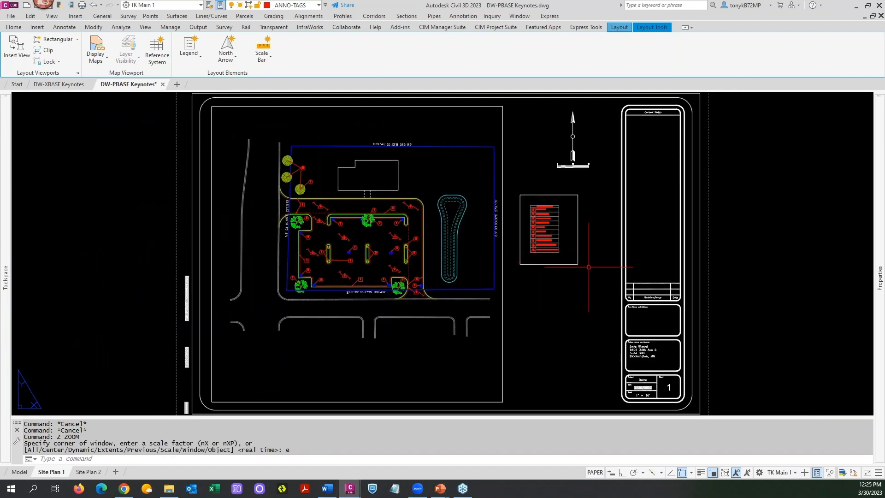
key("Escape")
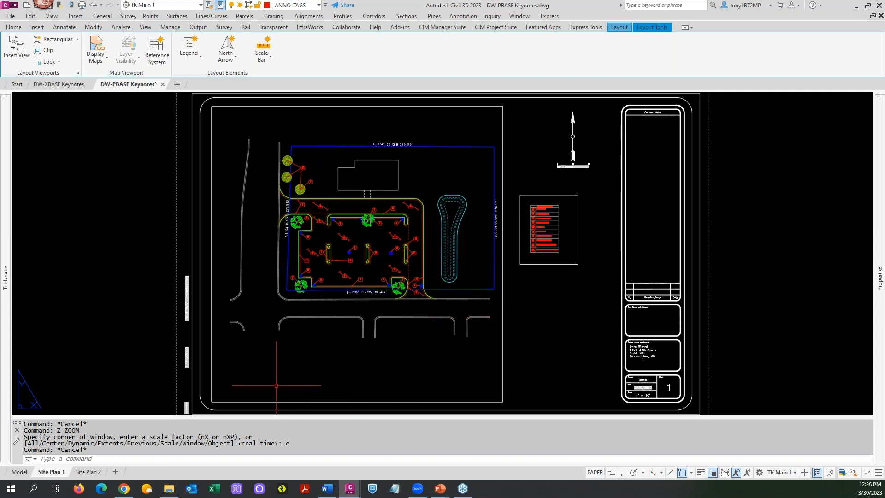
- Compare the Site Plan 2 layout with the site plan and legend table in model space
left_click(94, 473)
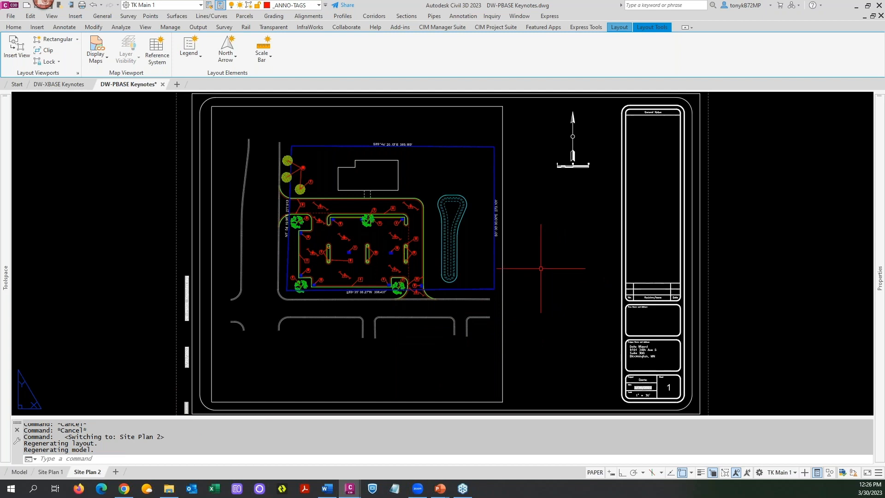
left_click(17, 473)
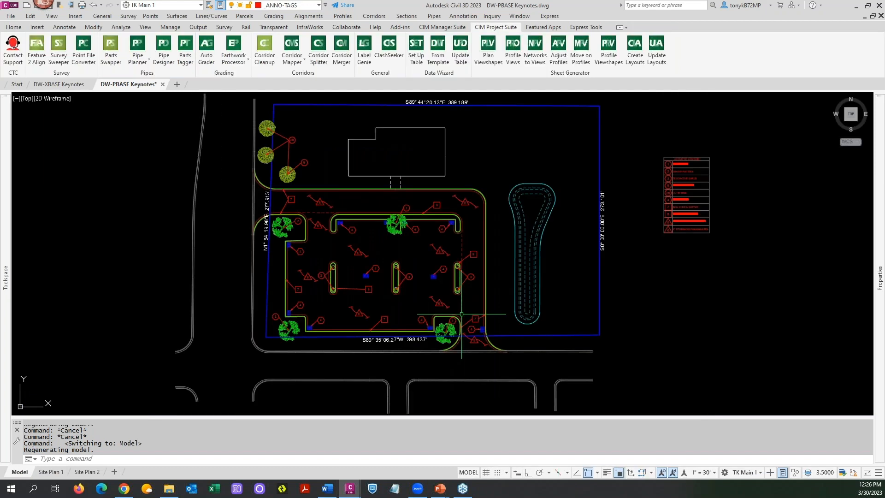
mouse_move(647, 252)
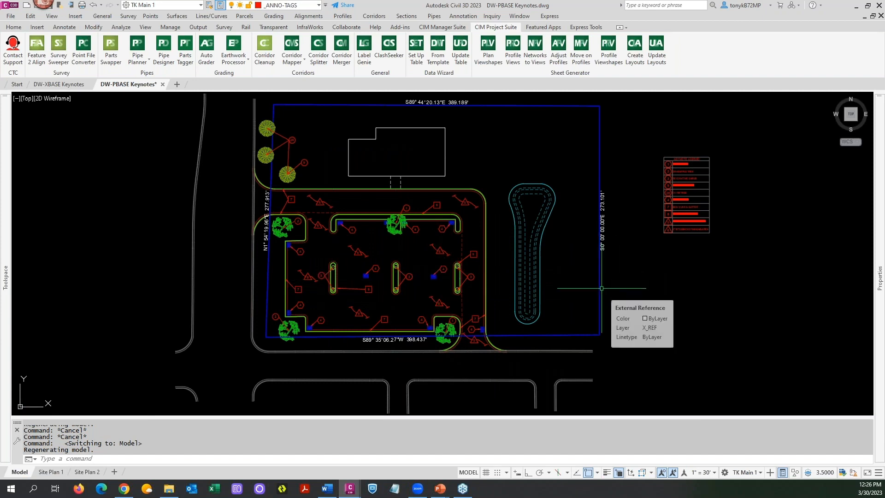
- Switch to the Site Plan 2 layout, start Data Wizard and load the PS-Legend Keynotes.DWizTemplate template
left_click(86, 472)
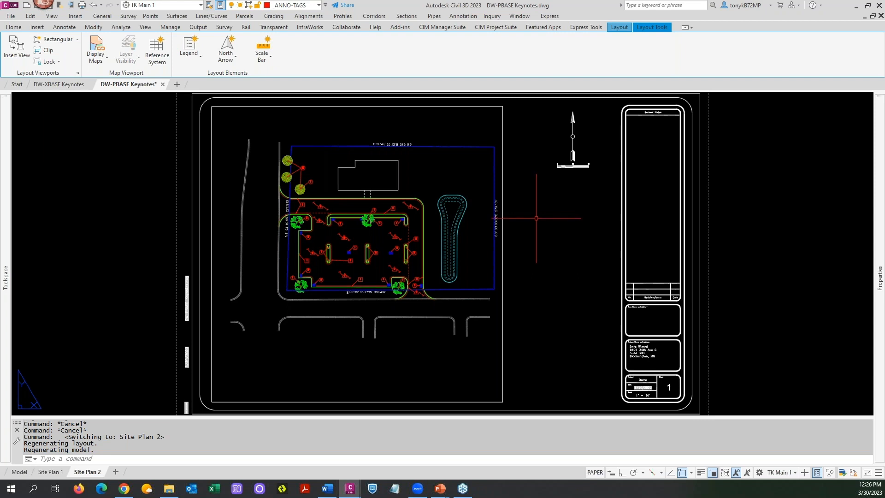
left_click(484, 29)
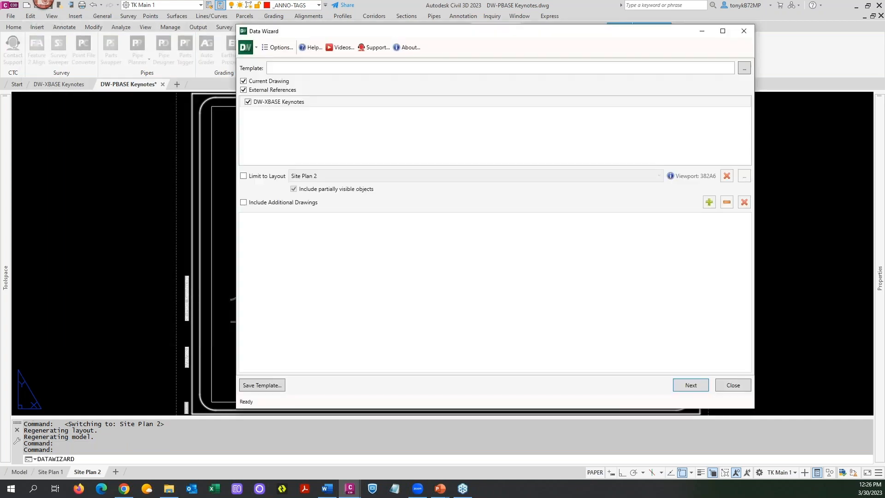
left_click(743, 68)
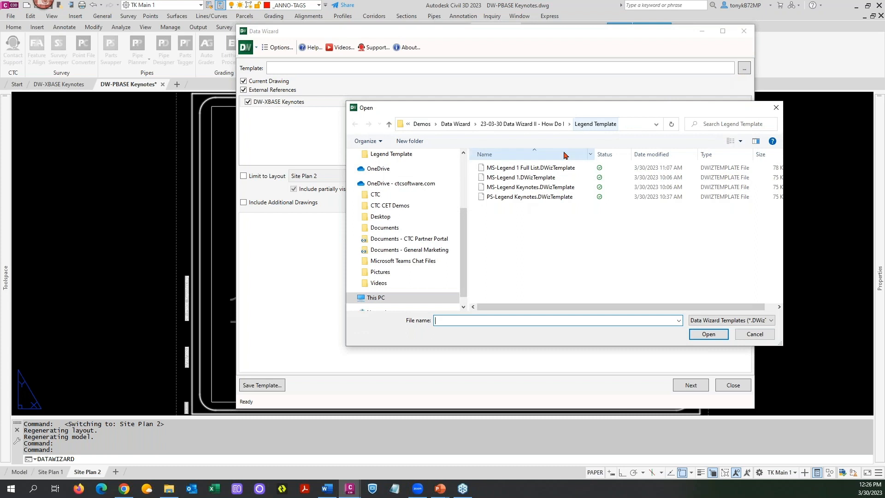
left_click(505, 199)
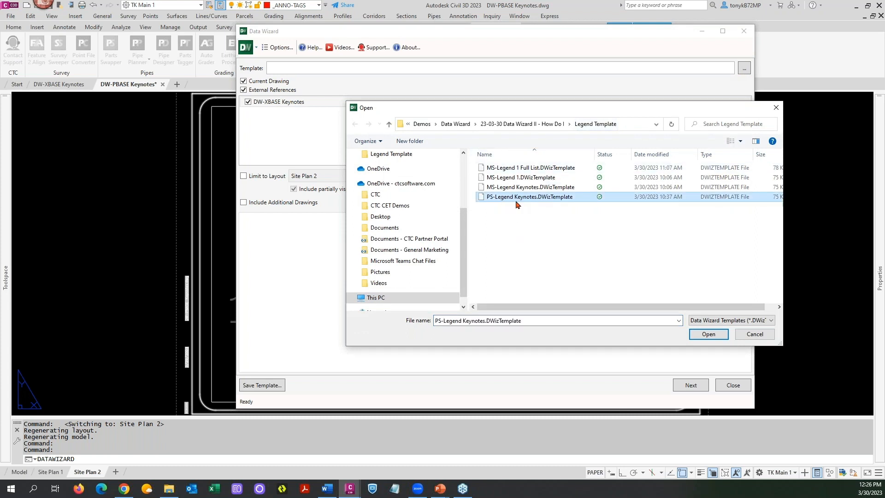
left_click(707, 334)
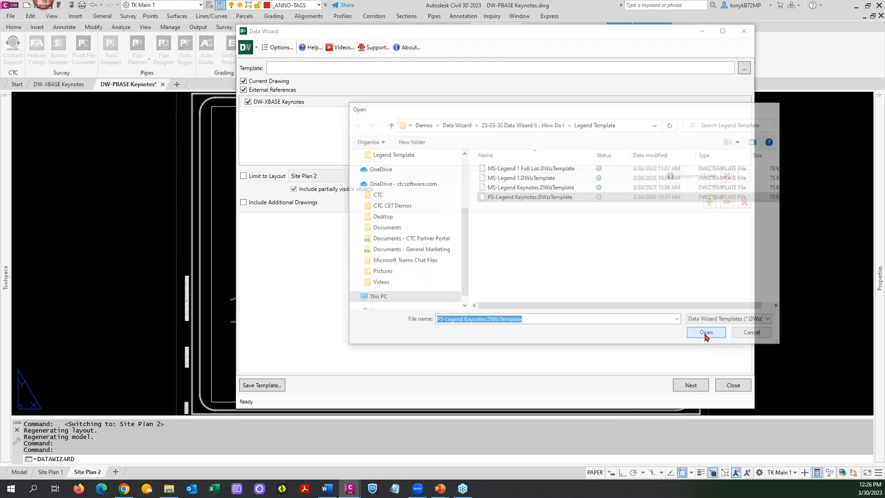
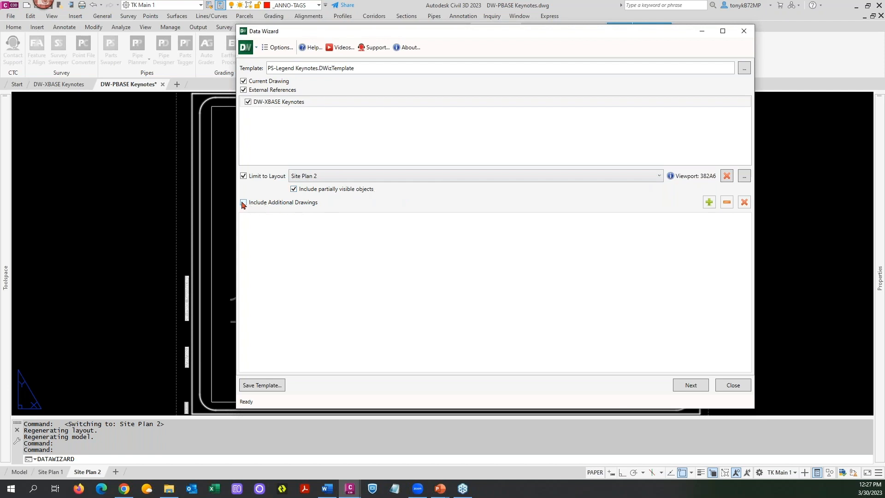
- Include additional drawings in the Data Wizard sources: DW-Demo Ex Base.dwg, DW-PBASE Keynotes.dwg and DW-XBASE Keynotes.dwg from the parent project folder
left_click(243, 202)
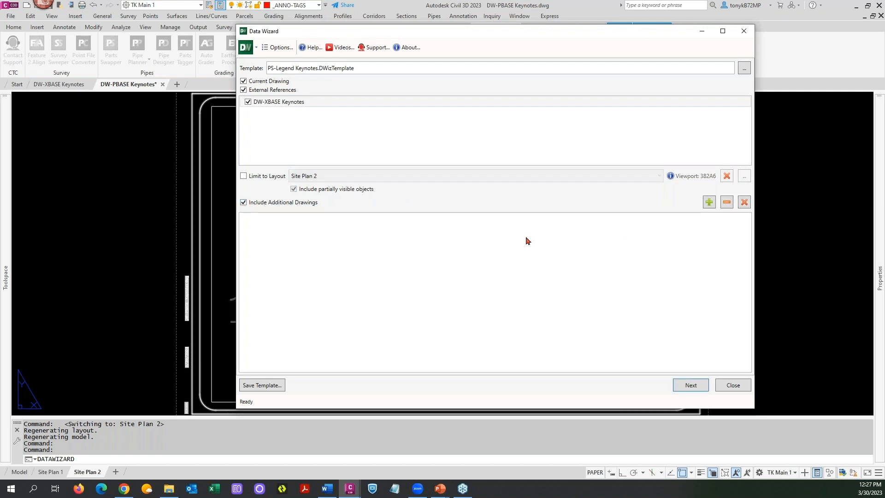
left_click(708, 202)
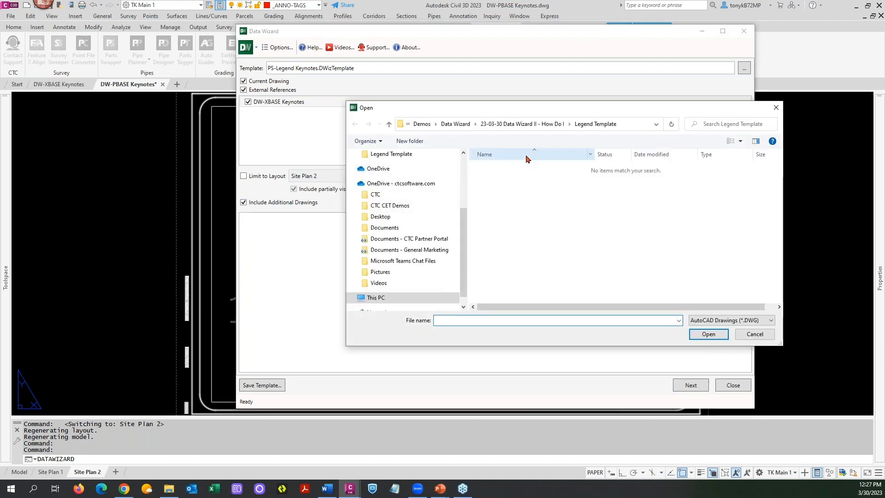
left_click(551, 125)
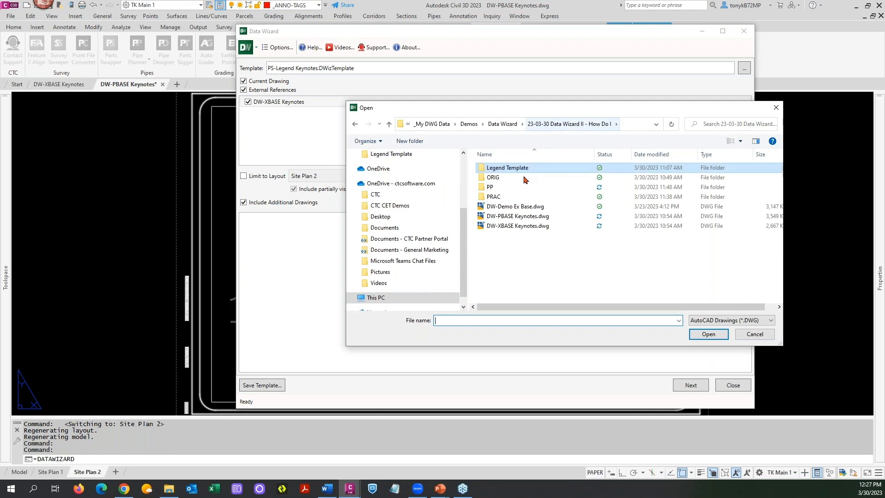
left_click(501, 207)
left_click(501, 226, "shift")
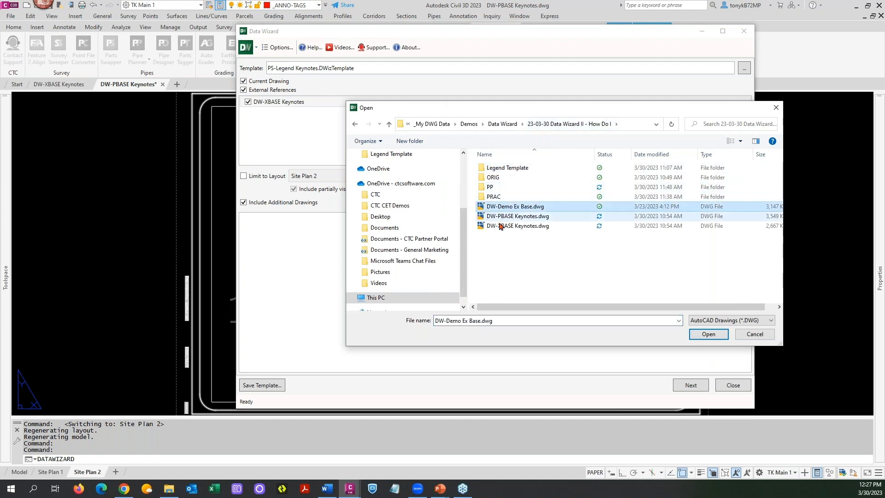
left_click(699, 335)
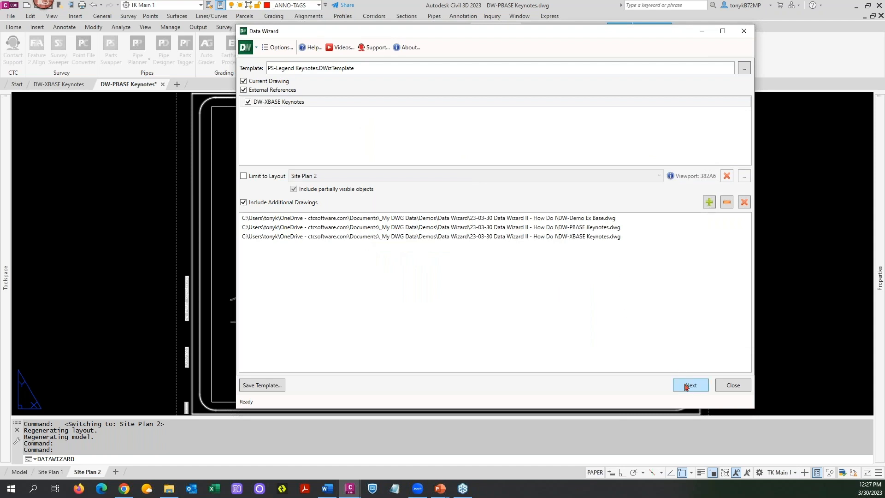
- Include all object types in the data extraction and refresh their item counts across the added drawings
left_click(687, 385)
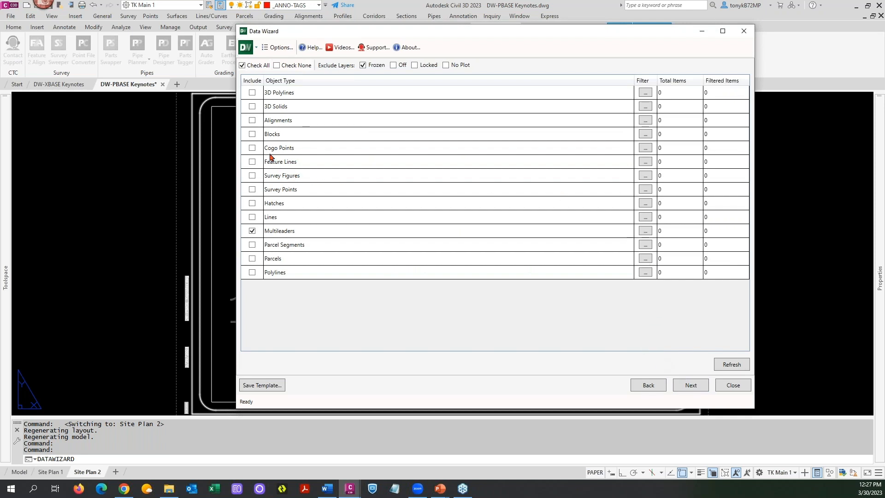
left_click(243, 66)
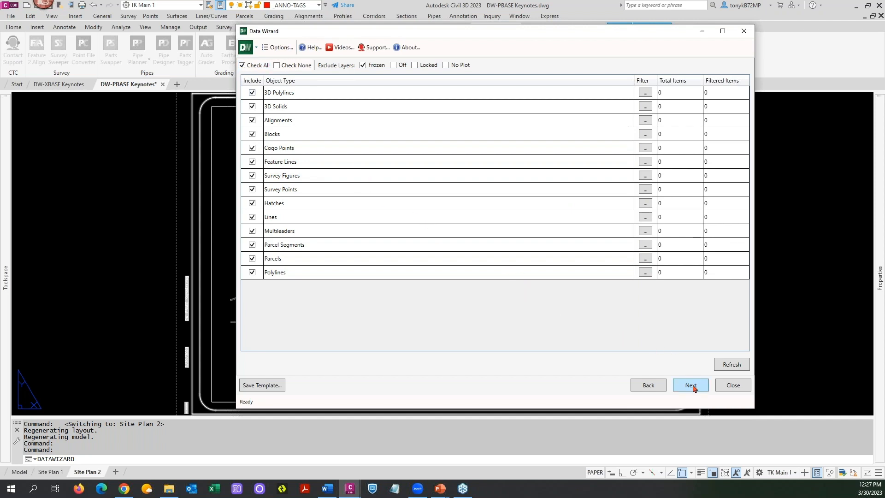
left_click(726, 367)
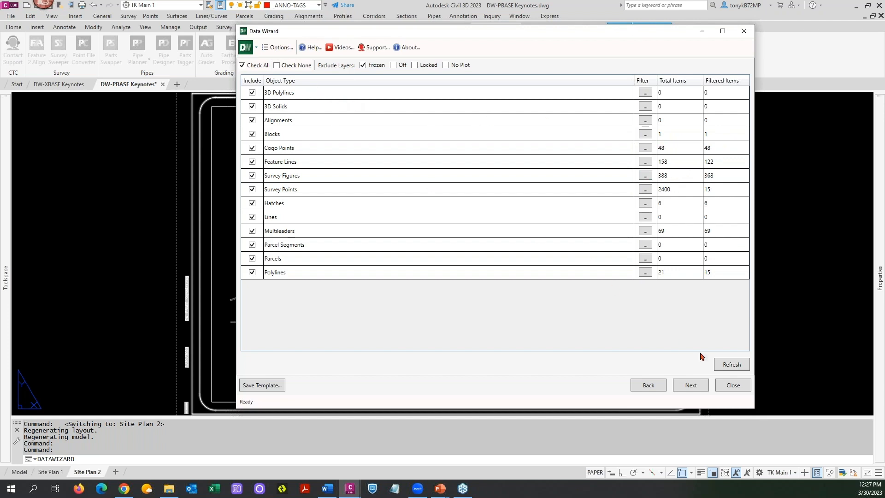
- Remove DW-Demo Ex Base.dwg from the additional drawings, clear the remaining ones and turn off Include Additional Drawings
left_click(648, 385)
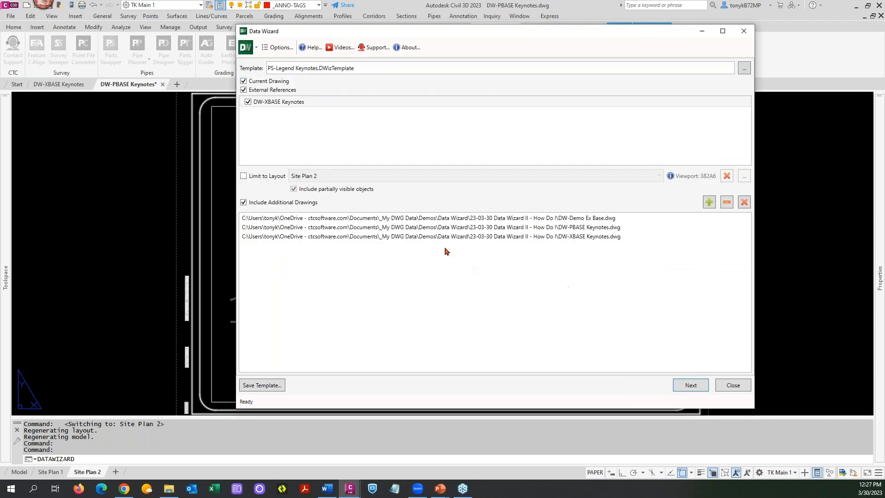
left_click(416, 221)
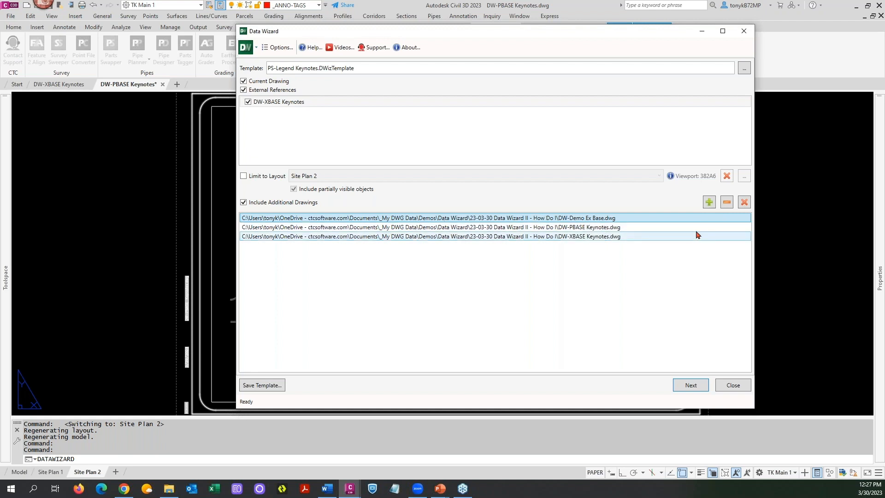
left_click(726, 203)
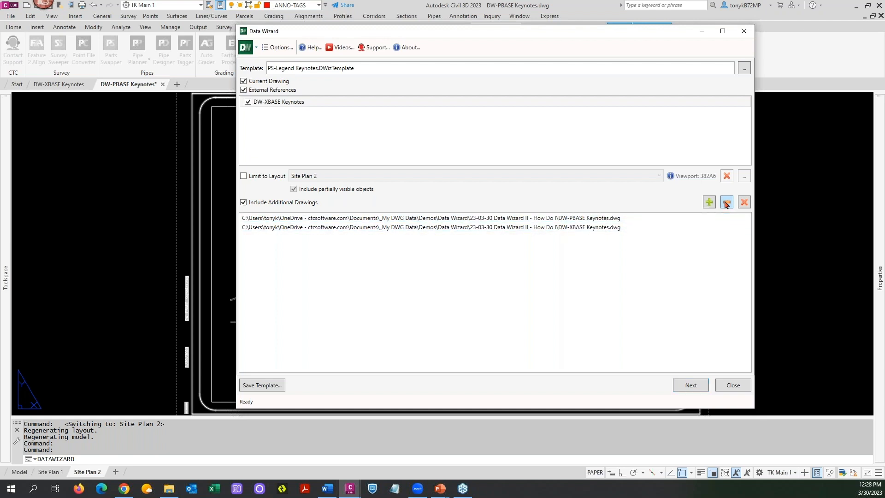
left_click(744, 203)
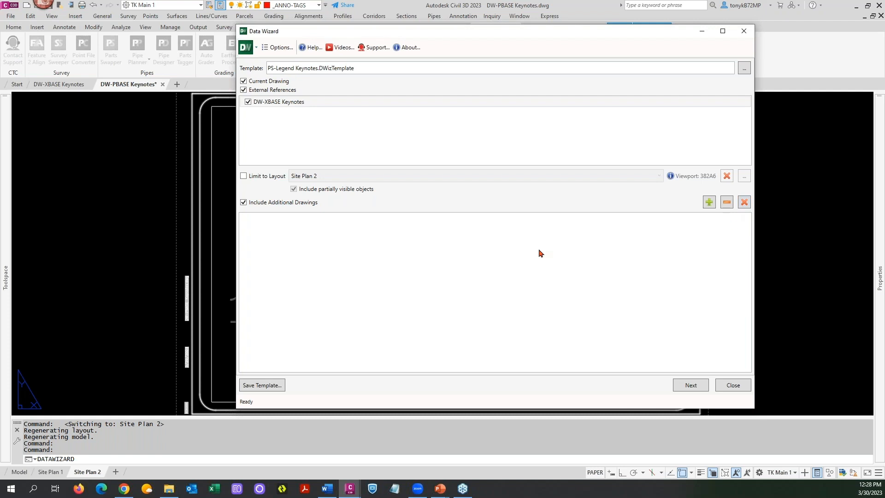
left_click(244, 202)
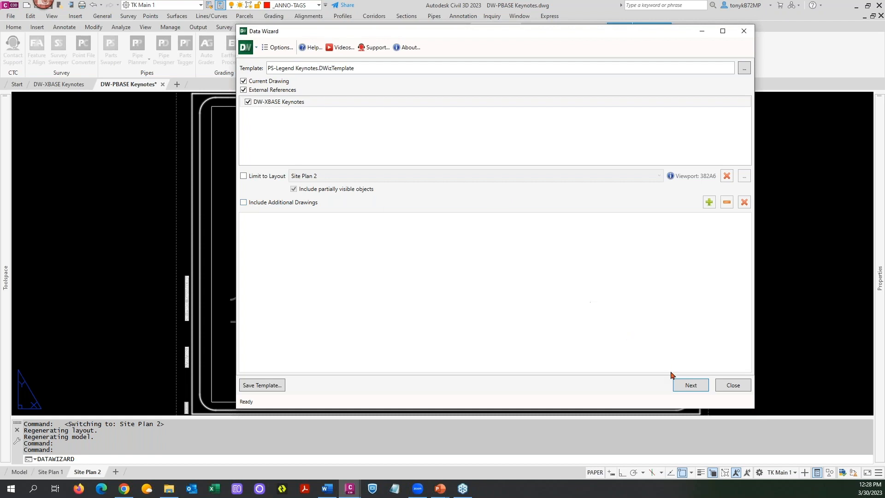
- Refresh the object type counts for just the current drawing and its xref, and return to the source settings
left_click(690, 386)
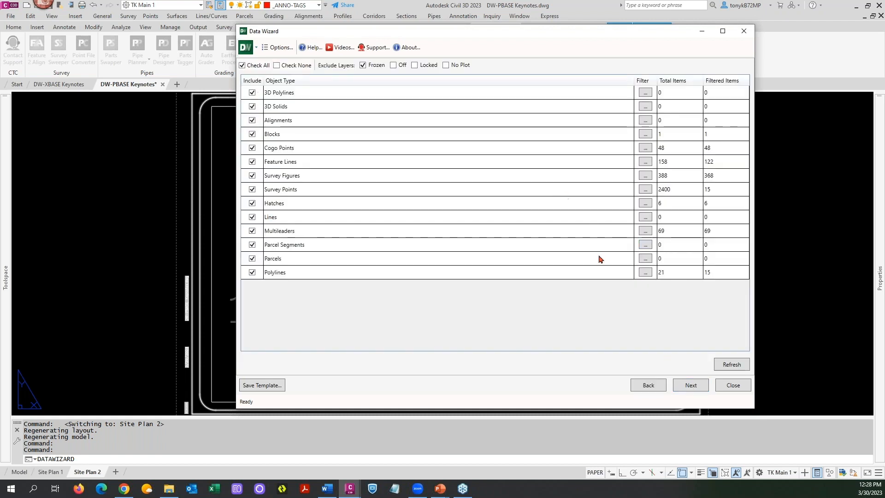
left_click(732, 365)
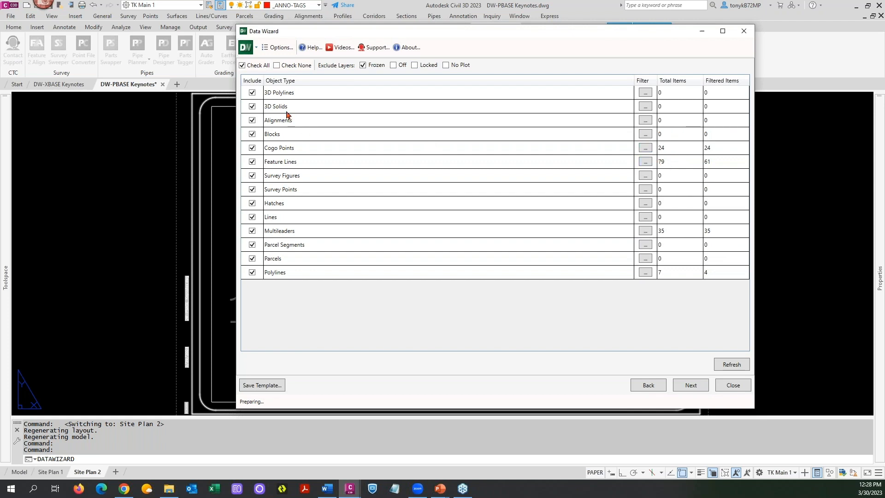
left_click(646, 386)
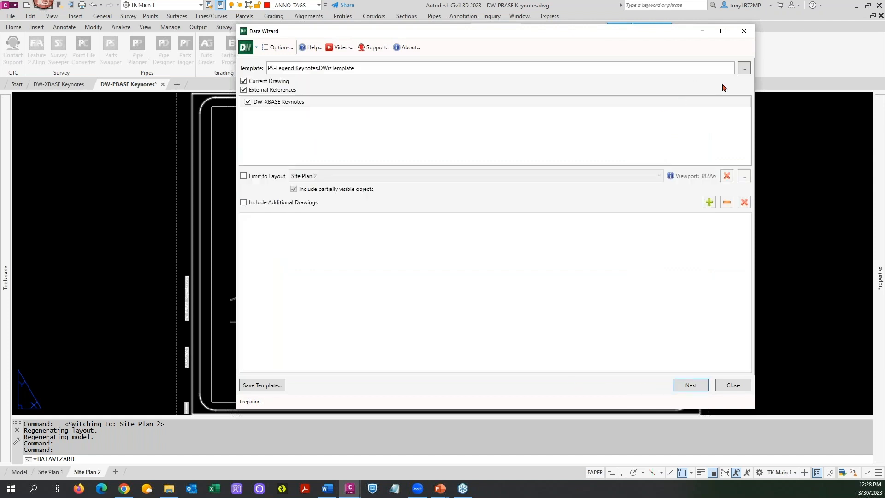
- Reload PS-Legend Keynotes.DWizTemplate from the Legend Template folder to restore the limit to the Site Plan 2 layout
left_click(744, 69)
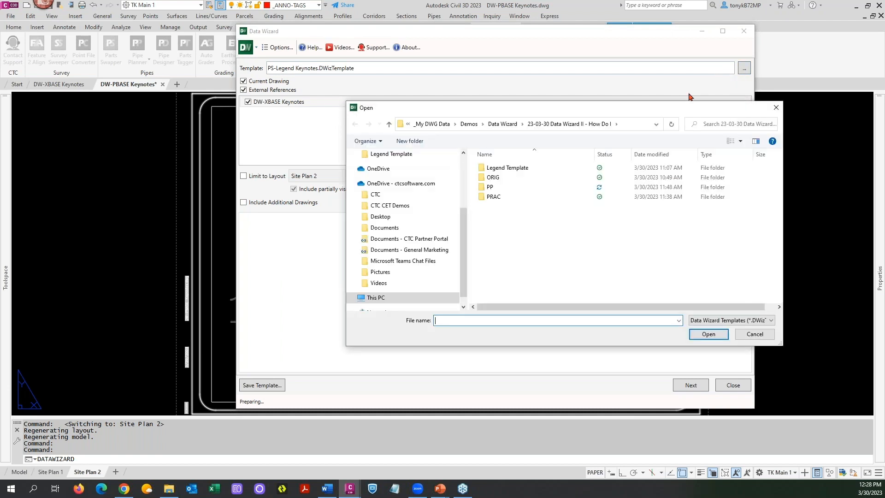
double_click(507, 168)
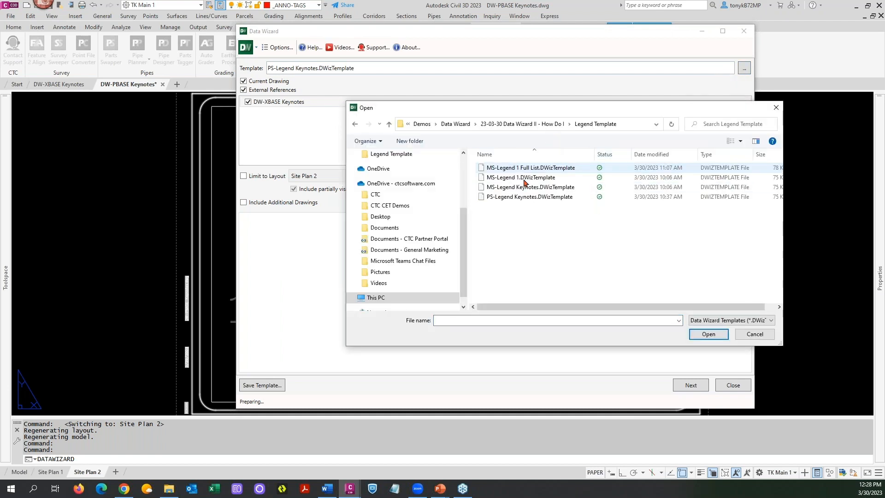
left_click(530, 197)
left_click(706, 335)
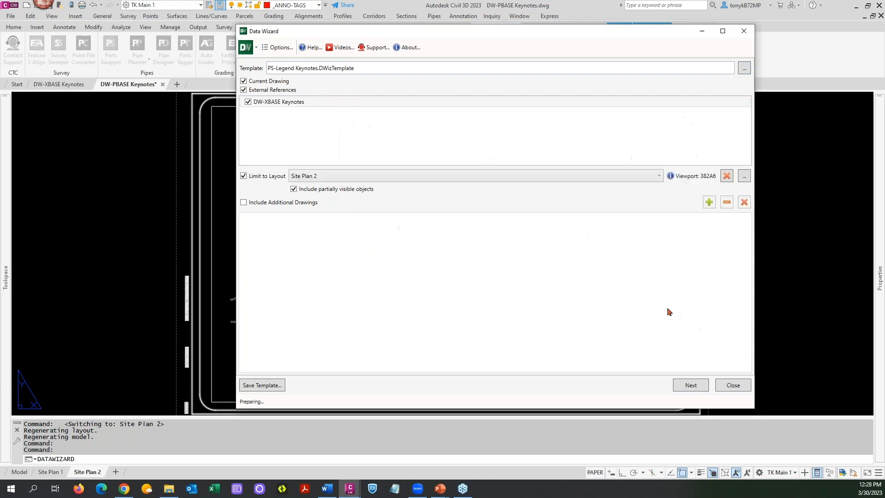
- Refresh the item counts for the multileaders on the Site Plan 2 layout and continue to the extraction data
left_click(690, 385)
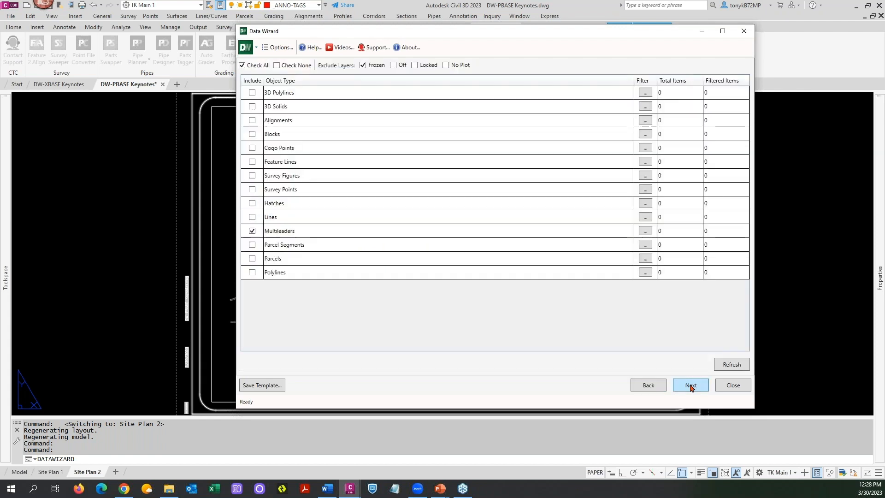
left_click(728, 364)
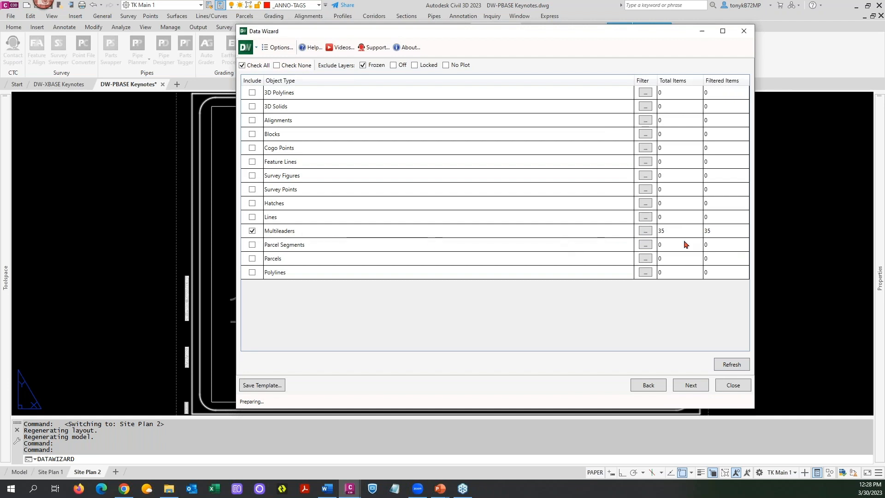
left_click(690, 385)
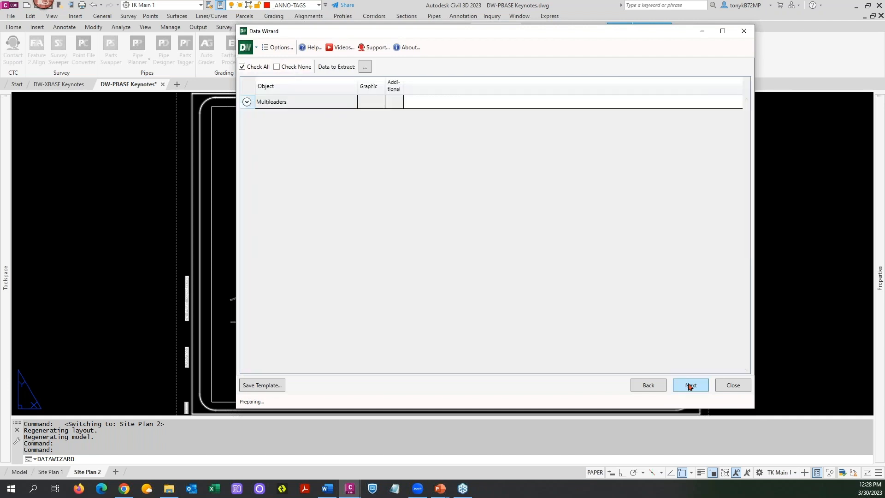
- Expand the multileader group and review the additional data attributes of the Linden Tree and 5" Bituminous Parking Area keynotes
left_click(247, 102)
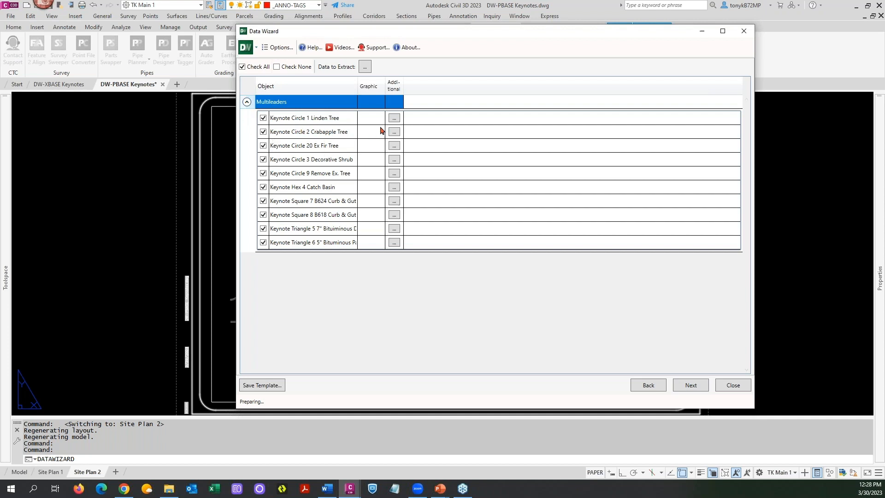
left_click(394, 119)
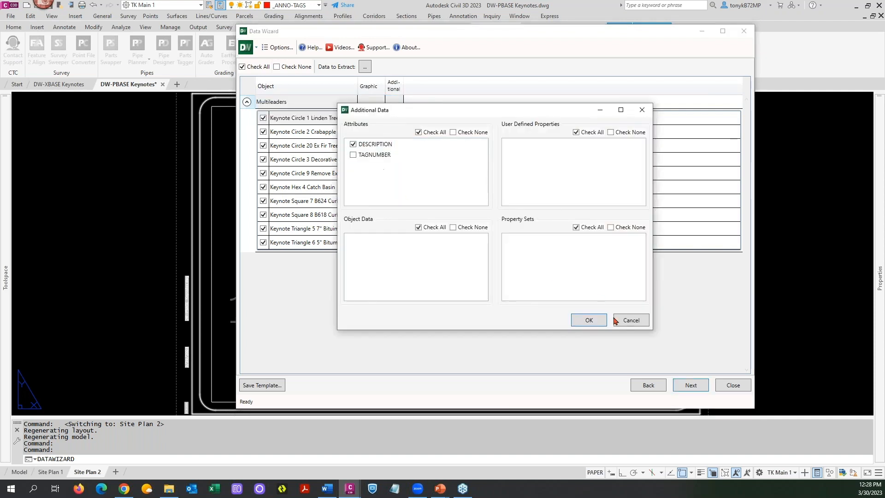
left_click(629, 319)
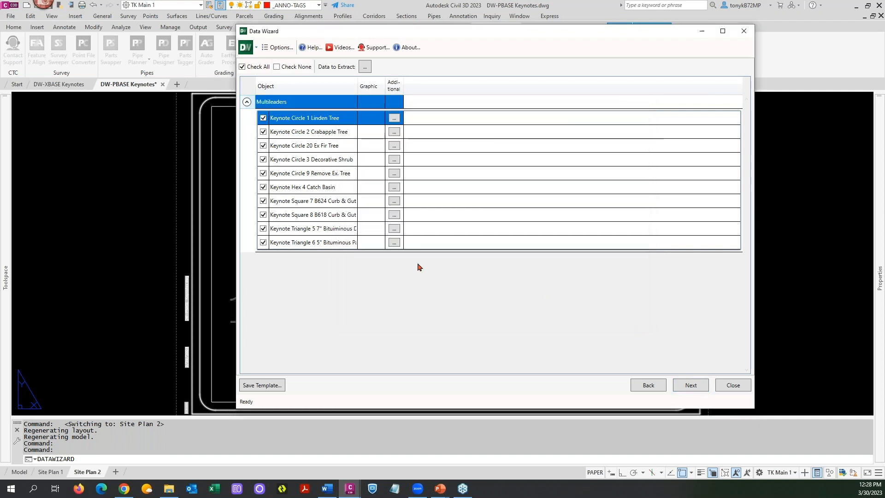
left_click(394, 243)
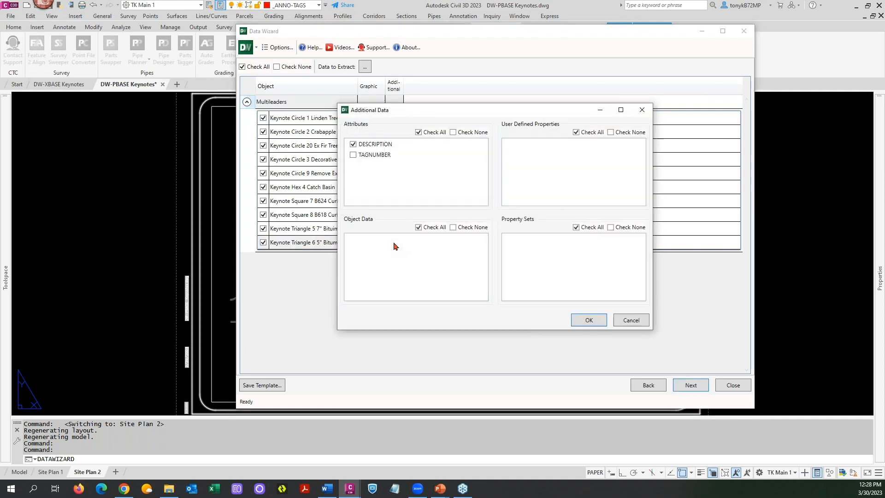
left_click(631, 320)
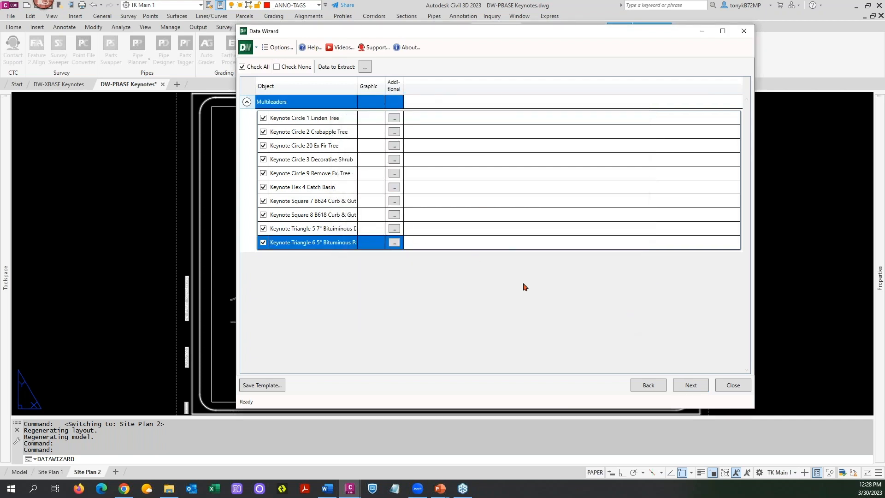
- Continue to the output settings and review the graphics cell size, symbol scale factor and listed multileader keynotes
left_click(685, 389)
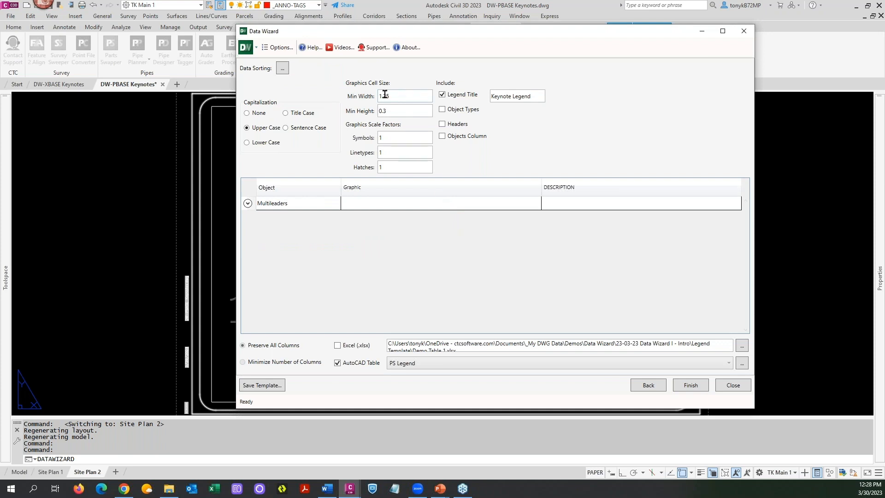
left_click(388, 111)
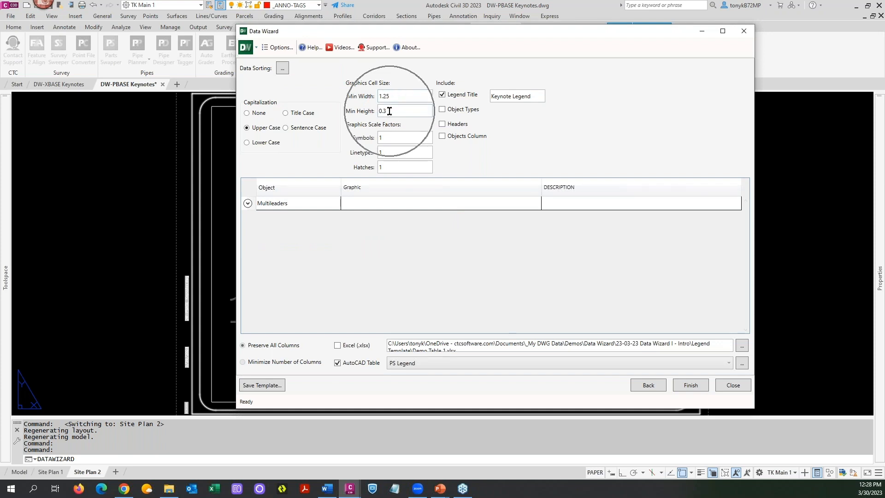
left_click(388, 136)
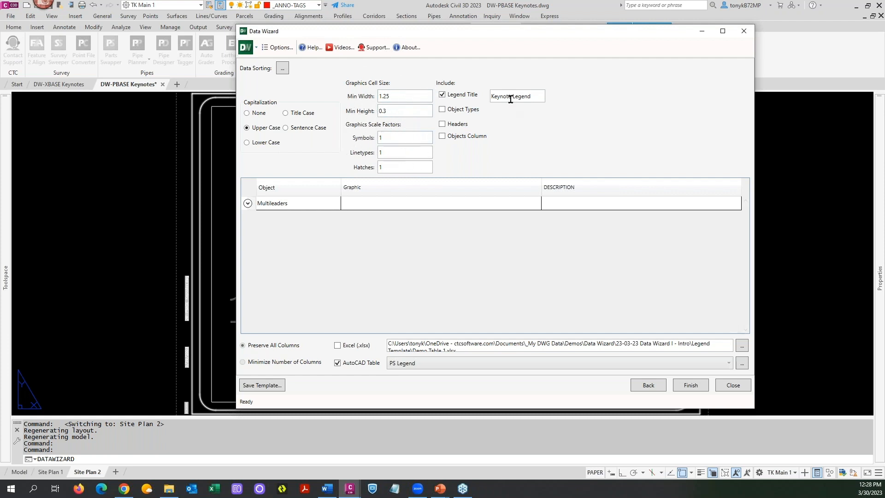
left_click(248, 205)
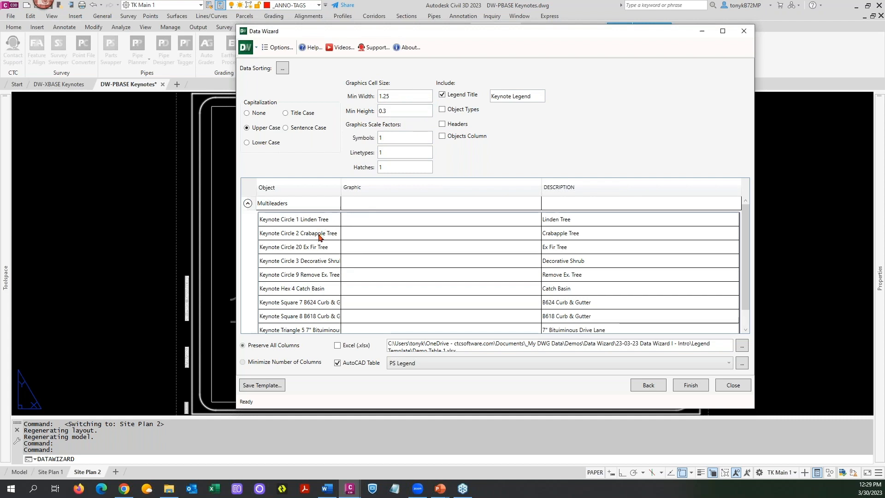
scroll(320, 238, "down", 1)
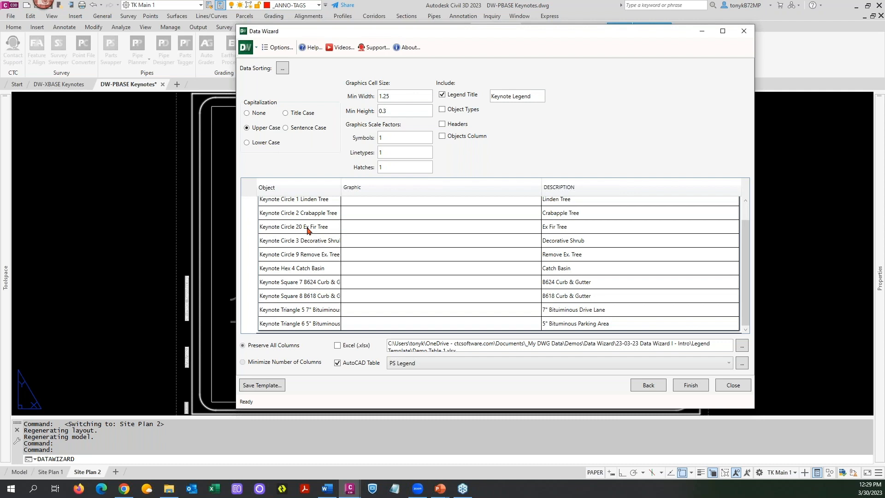
- Enable Sort Object Groups, sort the multileaders by Graphic, and expand the group to check the order
left_click(282, 69)
left_click_drag(449, 91, 473, 56)
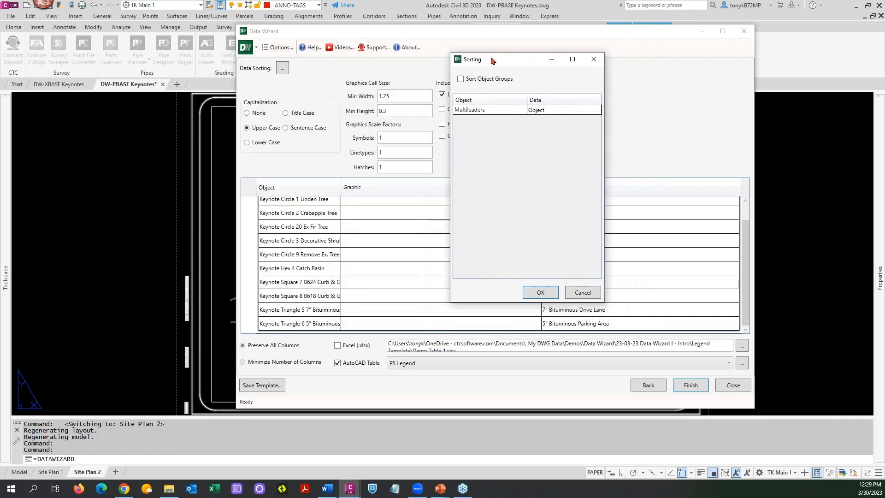
left_click(540, 112)
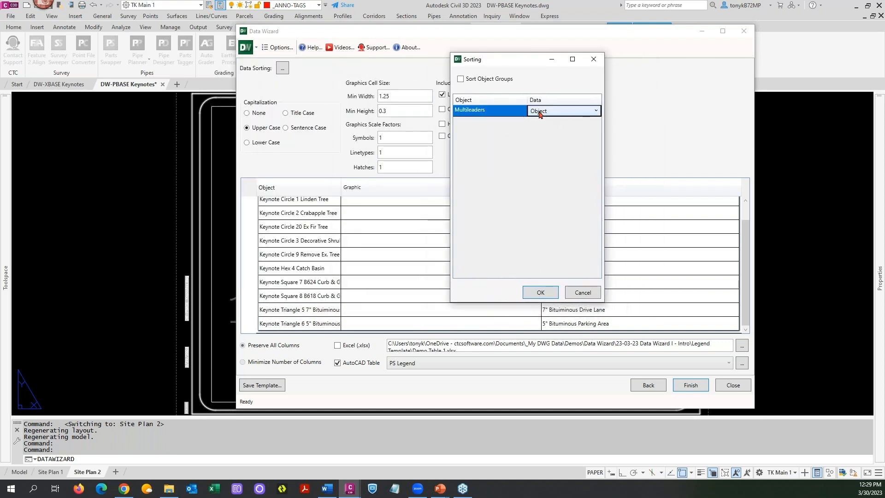
left_click(460, 79)
left_click(554, 112)
left_click(571, 113)
left_click(588, 111)
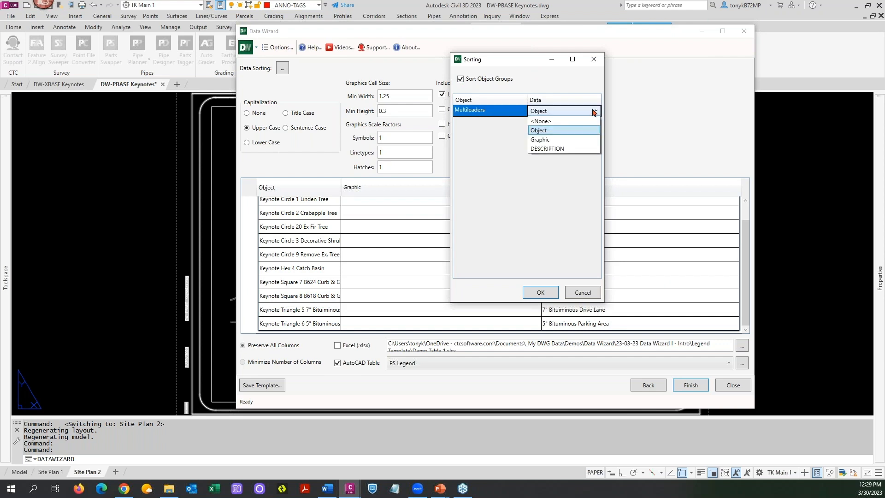
left_click(545, 141)
left_click(540, 292)
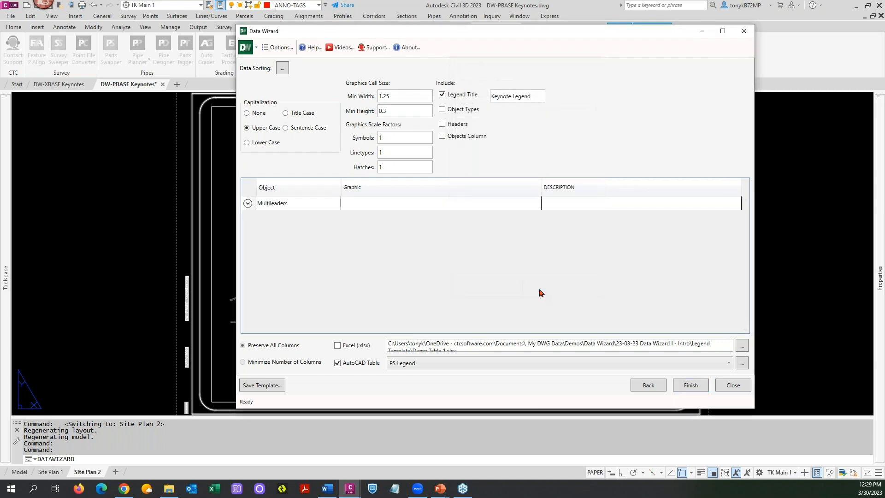
left_click(248, 204)
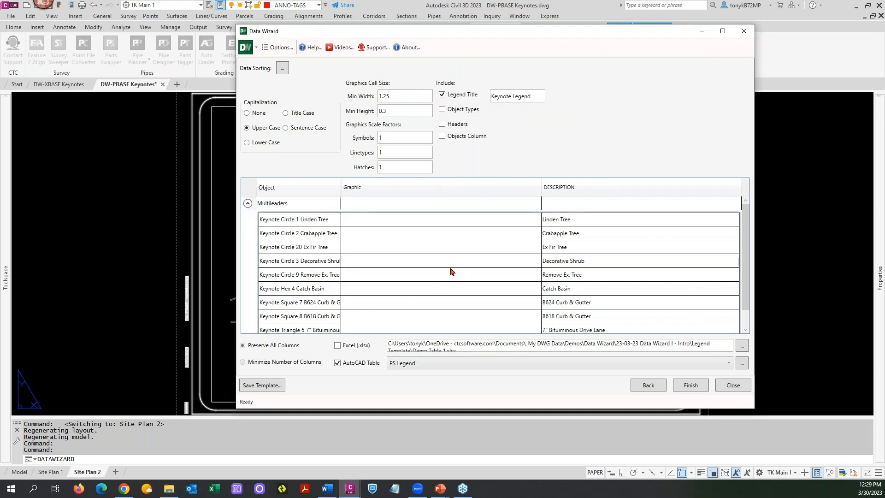
- Sort the multileaders by DESCRIPTION and review the reordered keynote list
left_click(283, 69)
left_click(515, 154)
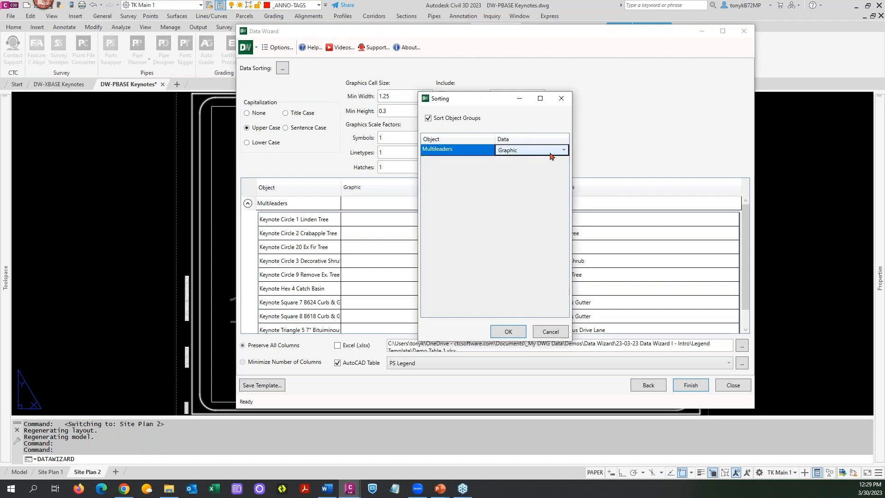
left_click(564, 151)
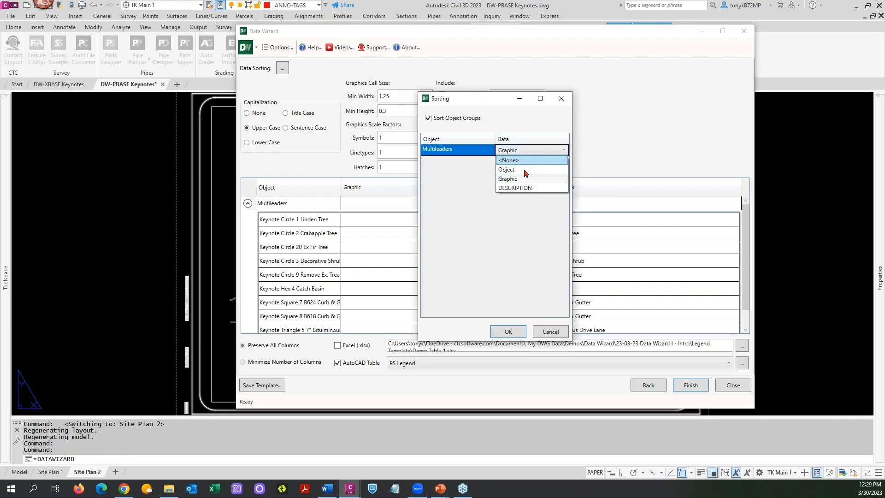
left_click(520, 188)
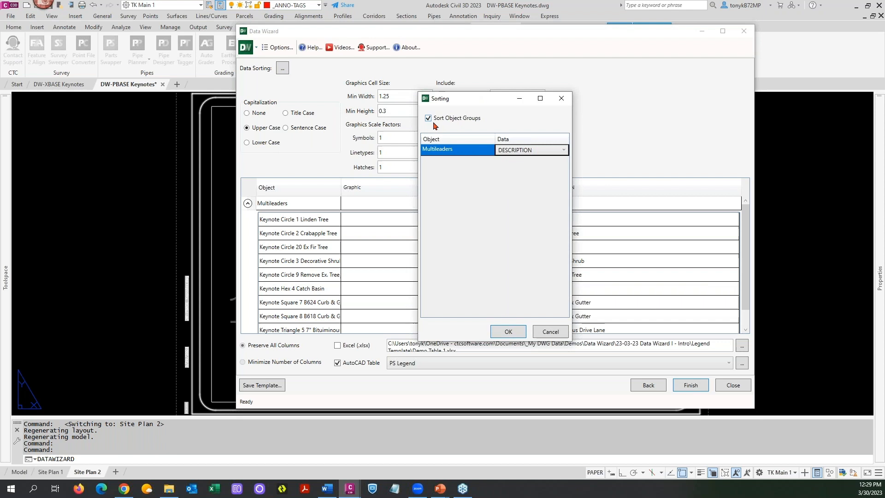
left_click(507, 332)
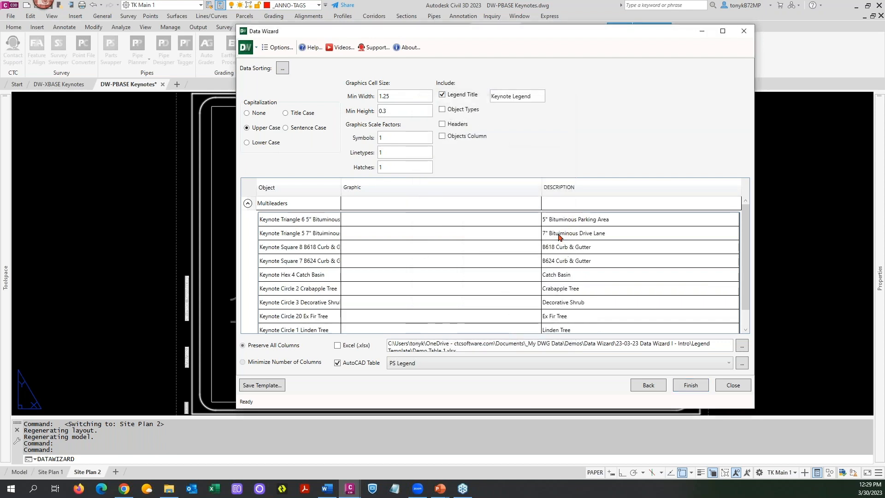
scroll(562, 252, "down", 2)
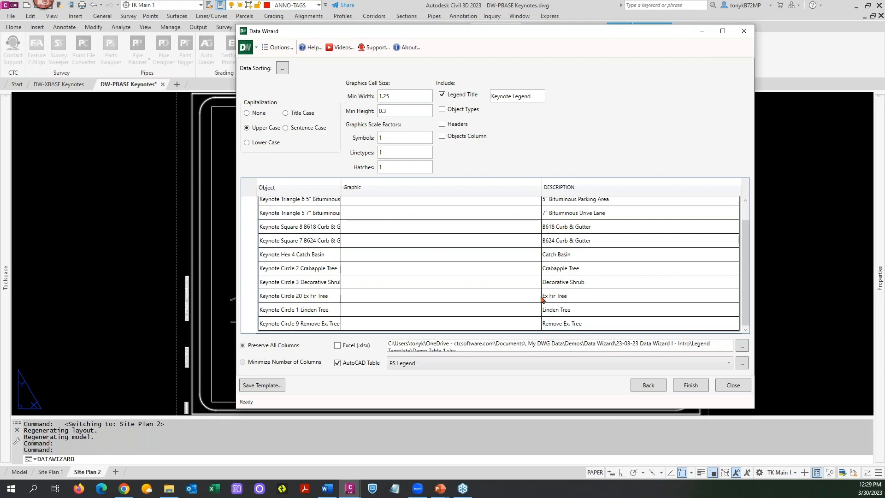
scroll(369, 255, "up", 1)
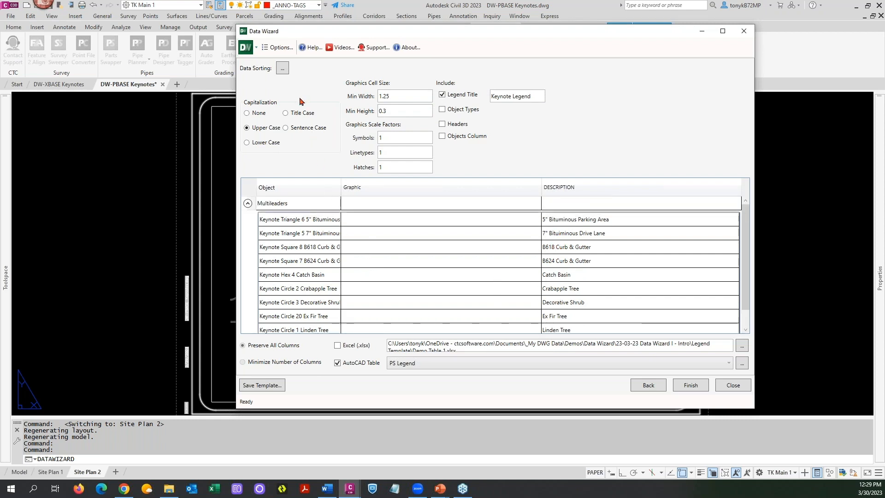
- Set the data sorting for the multileaders back to Object
left_click(282, 69)
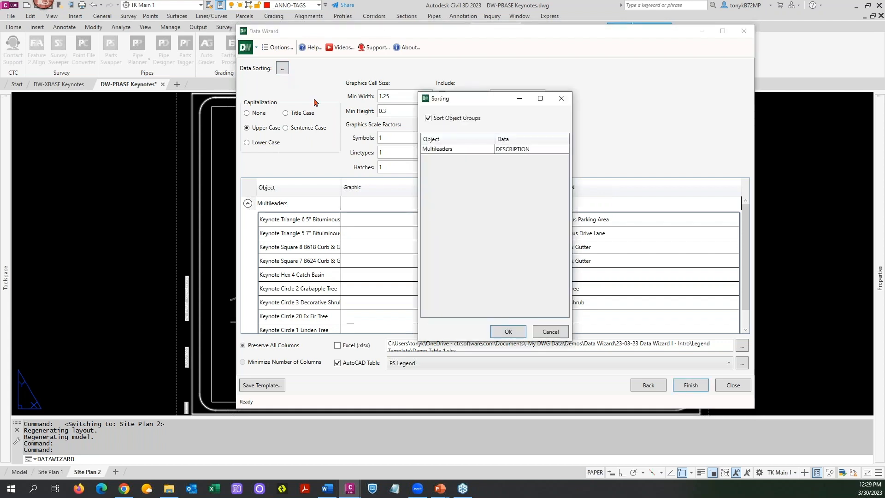
left_click(525, 153)
left_click(564, 151)
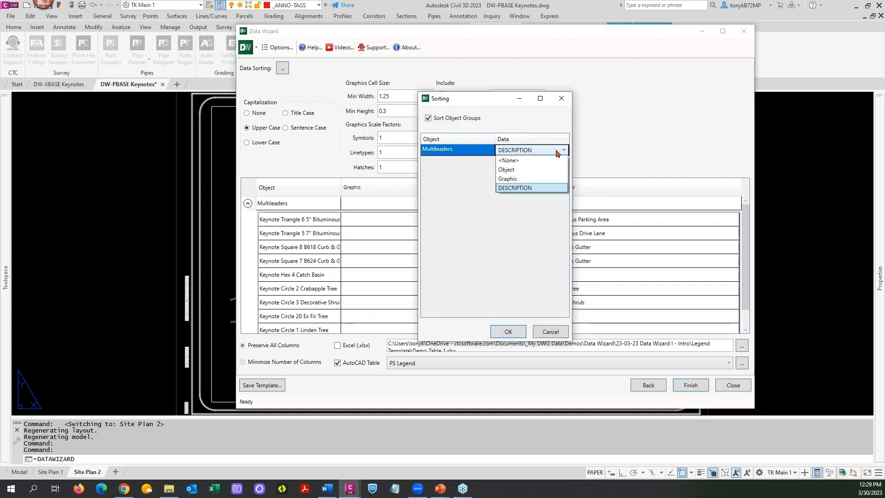
left_click(527, 171)
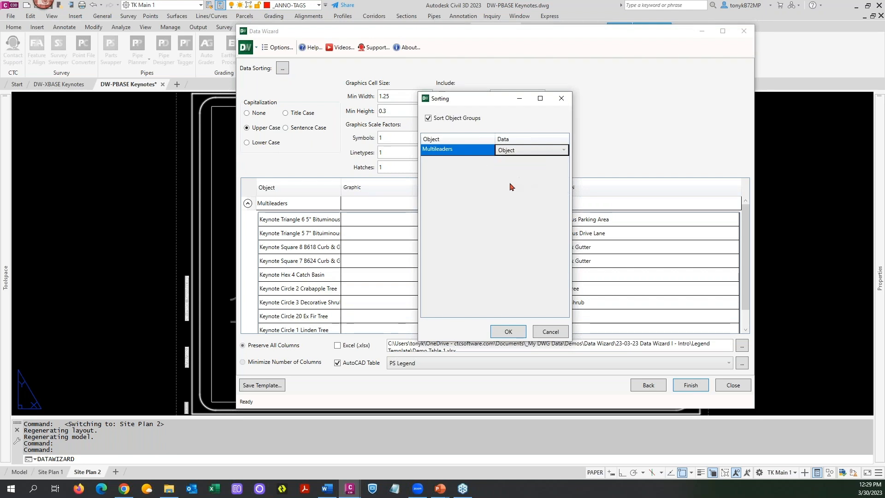
left_click(508, 332)
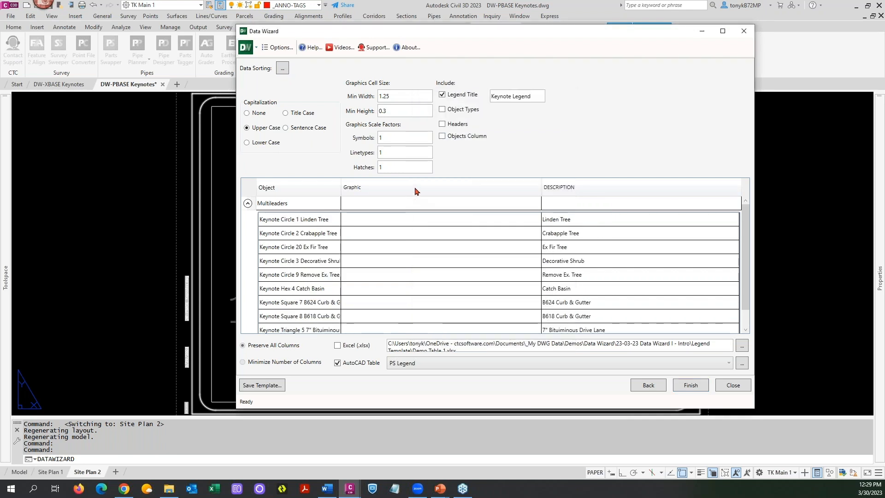
- Move the Keynote Circle 20 Ex Fir Tree row below Keynote Circle 9 Remove Ex. Tree in the legend order
scroll(329, 210, "down", 3)
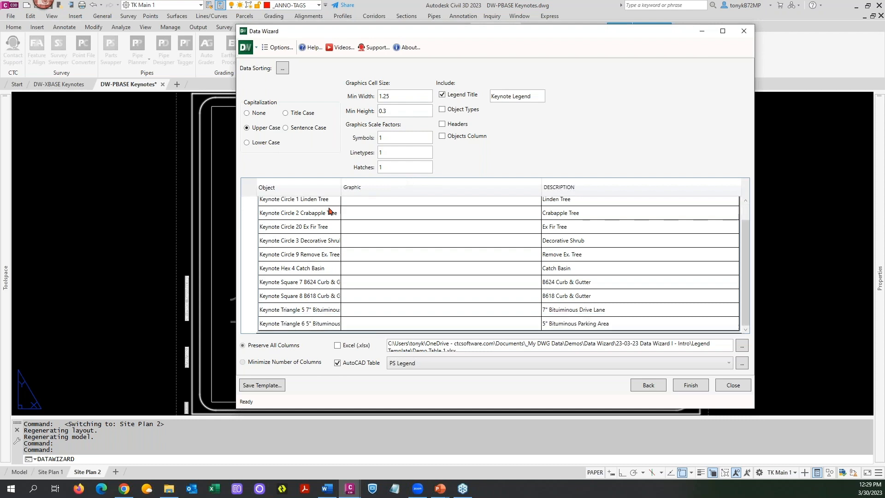
left_click(308, 230)
left_click(308, 250)
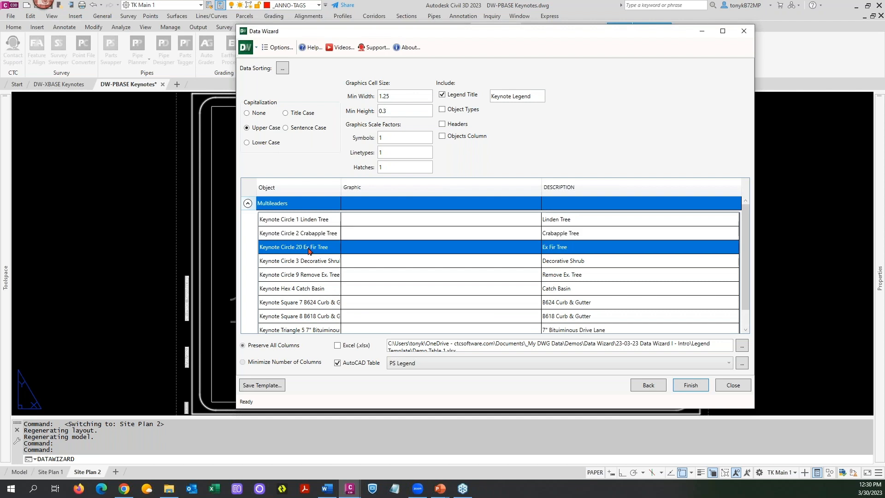
left_click_drag(308, 250, 309, 276)
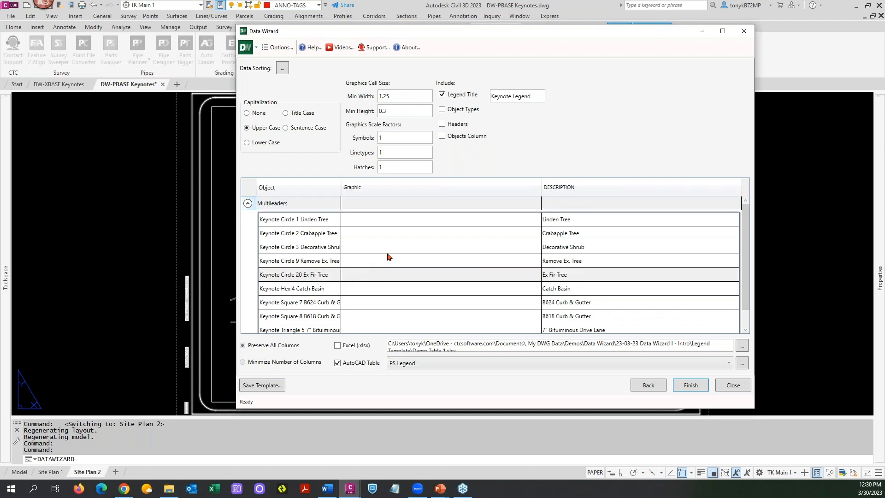
scroll(749, 253, "down", 1)
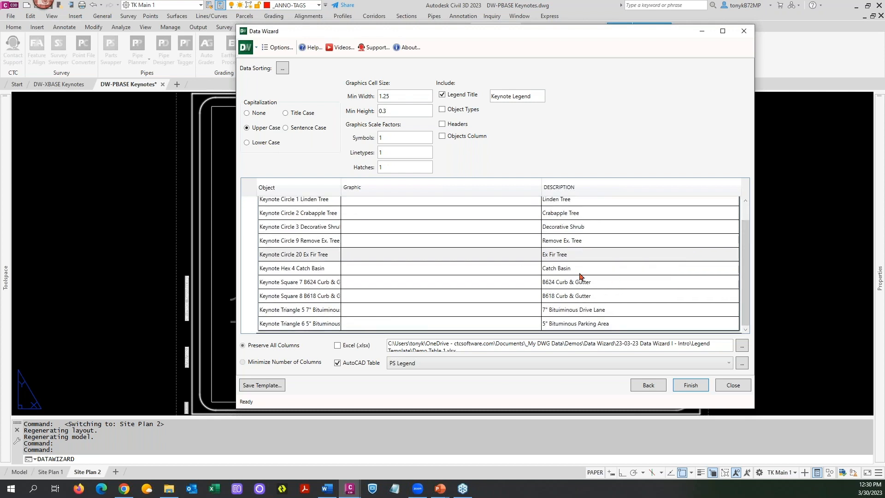
- Generate the keynote legend table and place it between the site plan viewport and the title block on Site Plan 2
left_click(690, 385)
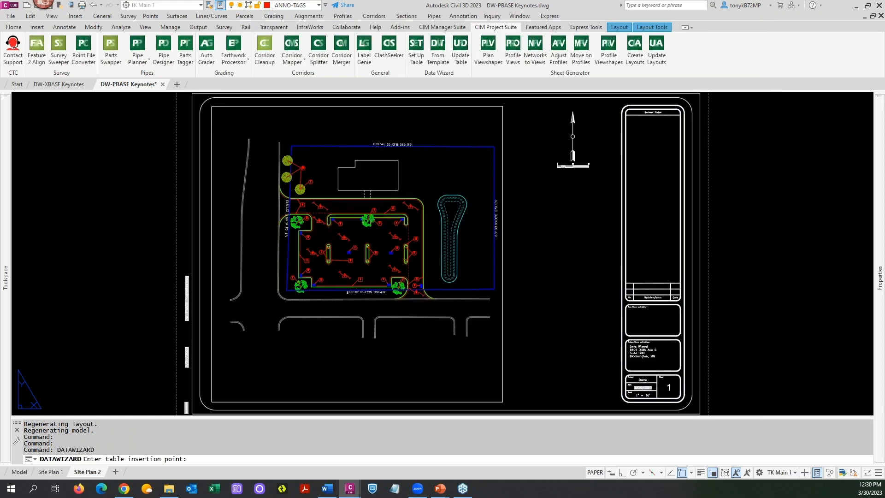
left_click(522, 286)
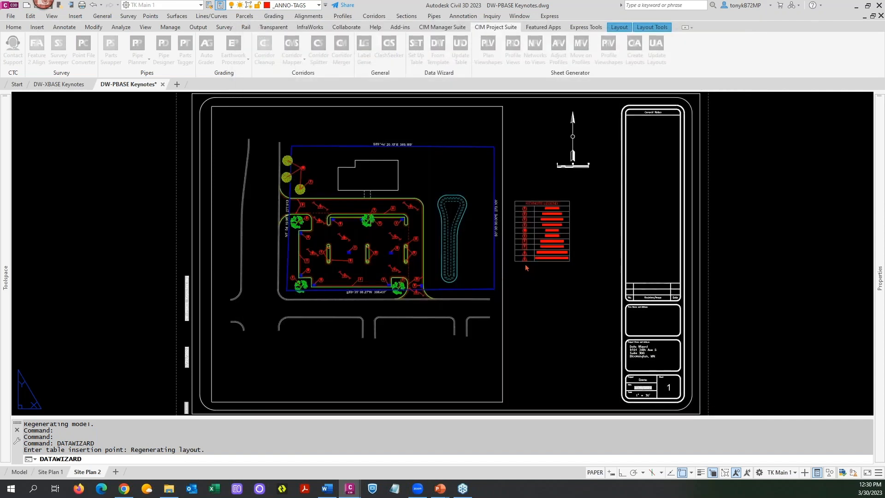
scroll(527, 266, "up", 5)
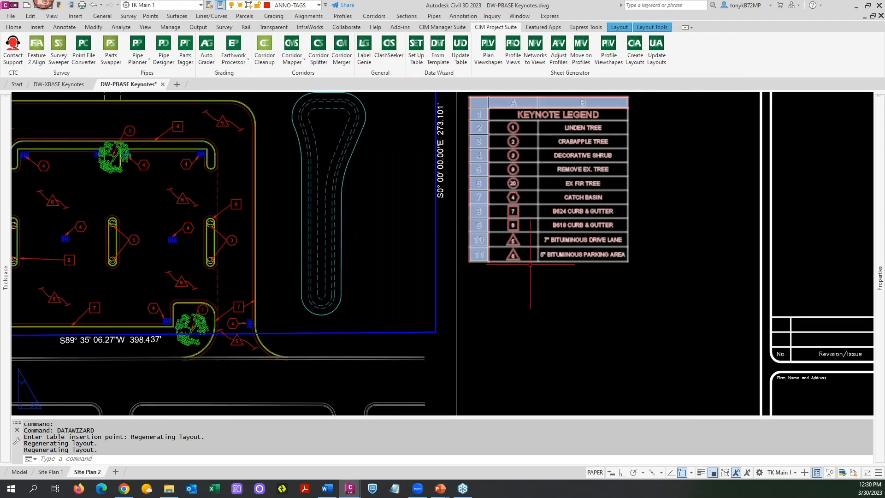
- Examine the keynote legend's placement on Site Plan 2 and read its symbols and descriptions up close
key("Escape")
key("Escape")
scroll(529, 295, "down", 3)
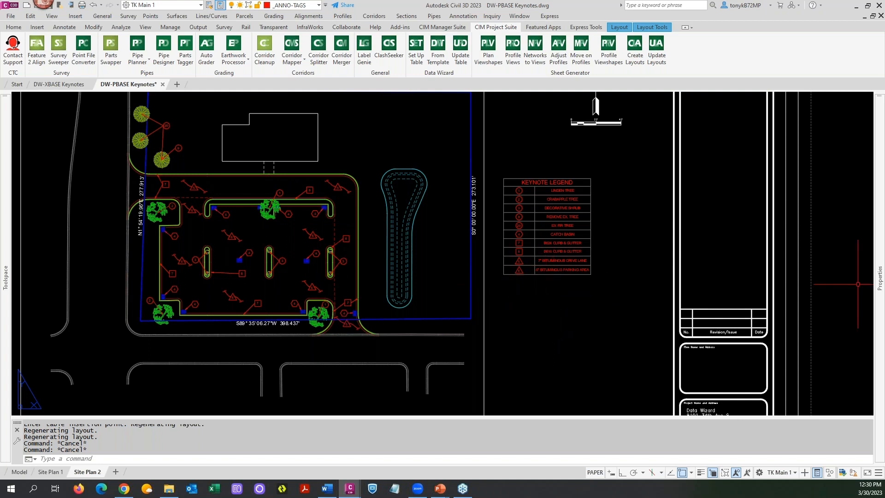
key("alt+Tab")
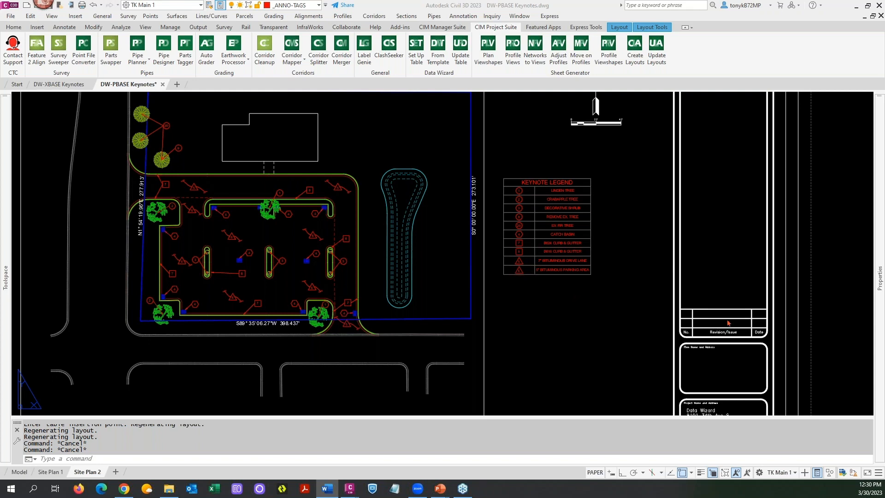
left_click(567, 300)
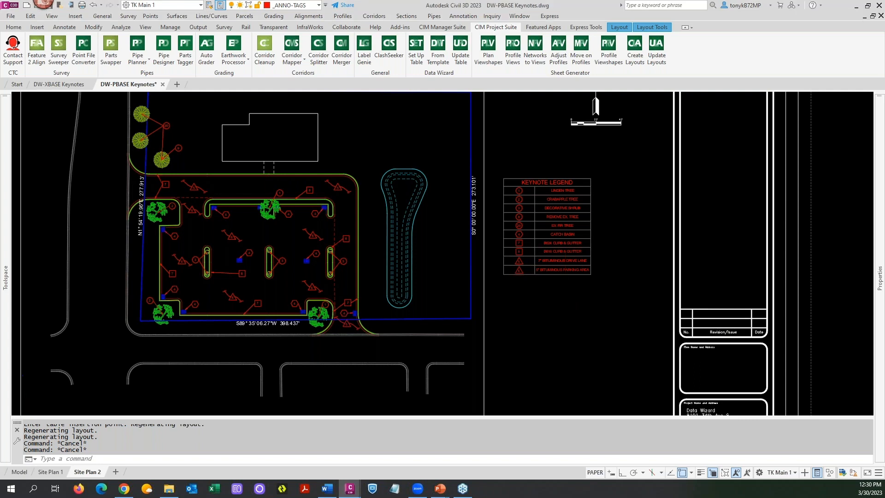
scroll(567, 300, "down", 4)
scroll(592, 328, "up", 6)
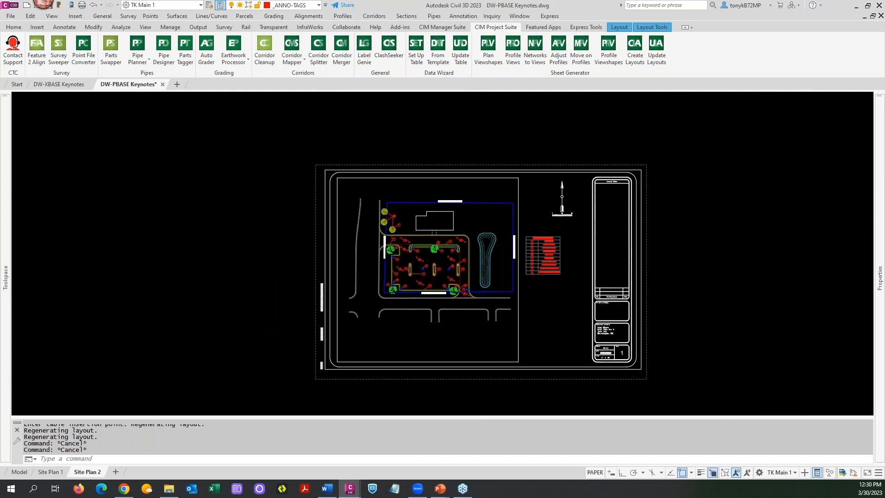
scroll(541, 309, "down", 6)
key("Escape")
key("Escape")
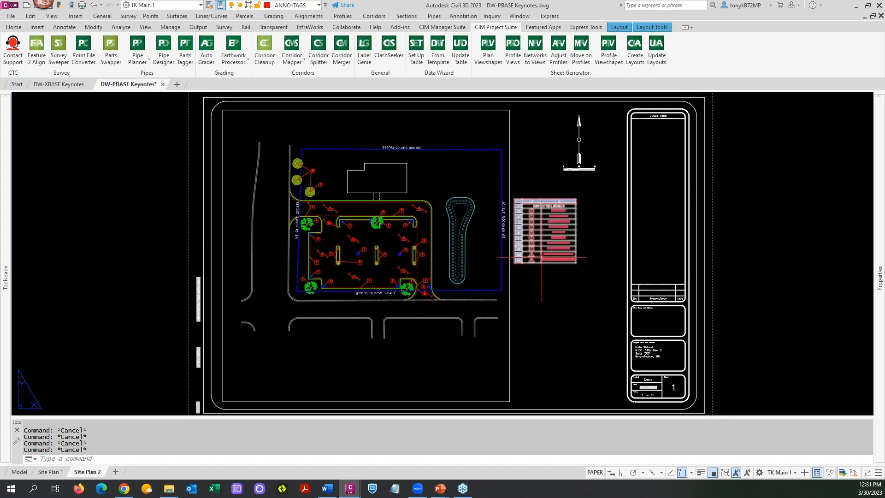
scroll(544, 238, "up", 6)
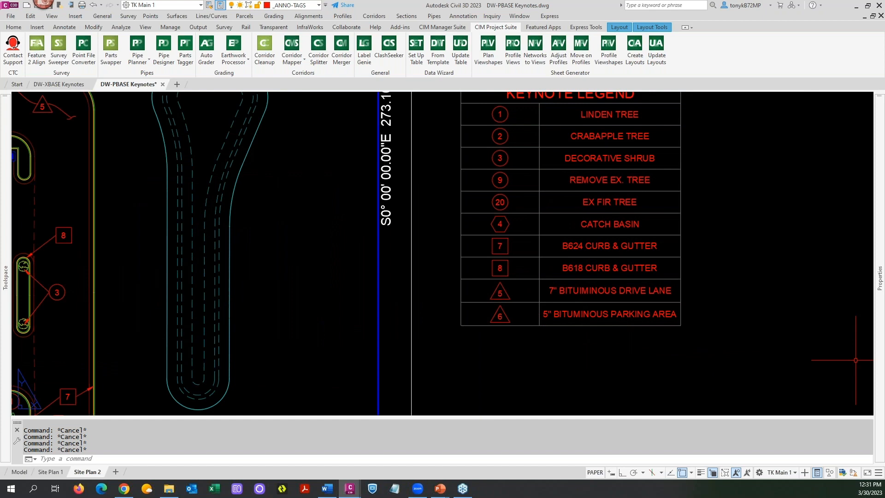
- View the whole Site Plan 2 sheet and start a zoom to its extents
scroll(650, 373, "down", 6)
middle_click_drag(651, 373, 545, 273)
type("z")
key("Return")
type("e")
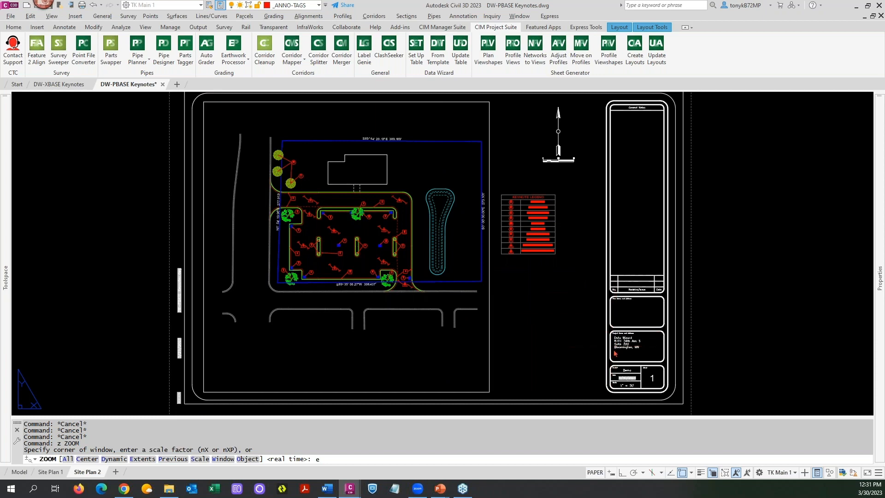
left_click(653, 355)
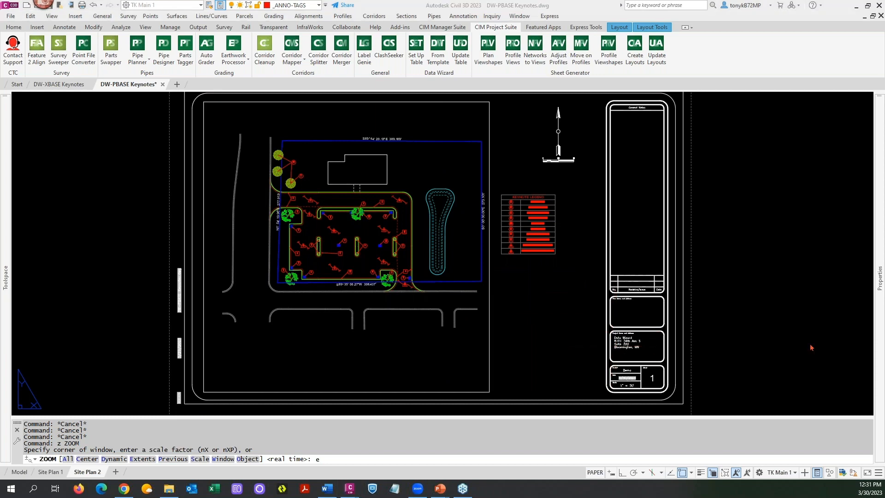
key("alt+Tab")
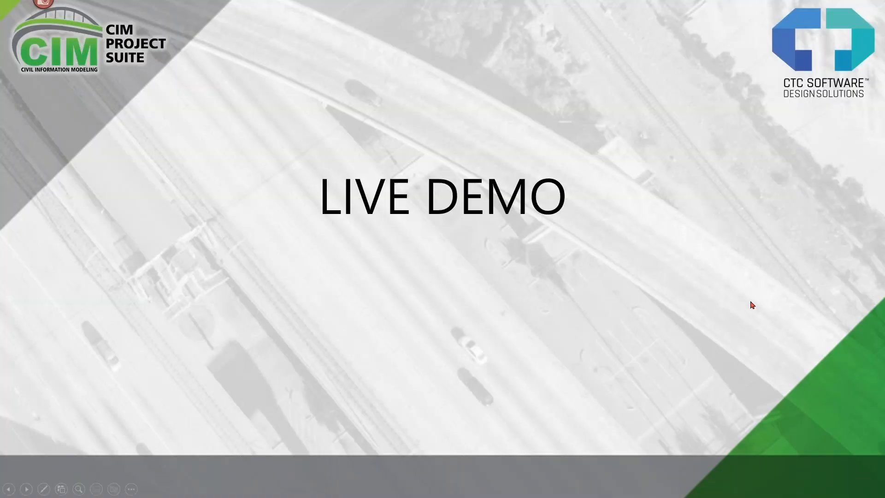
left_click(729, 316)
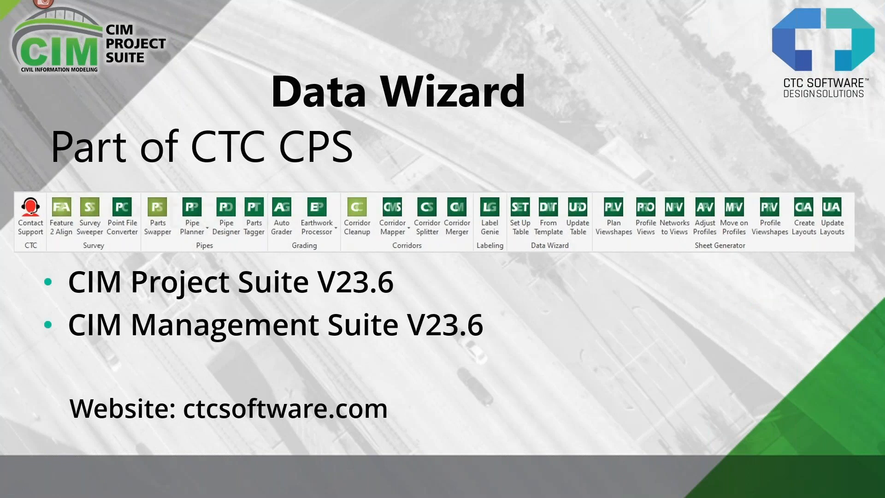
key("Right")
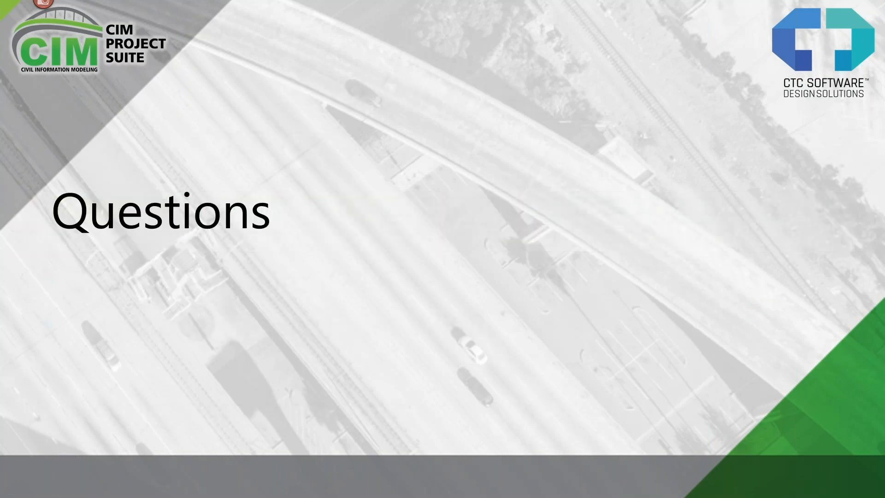